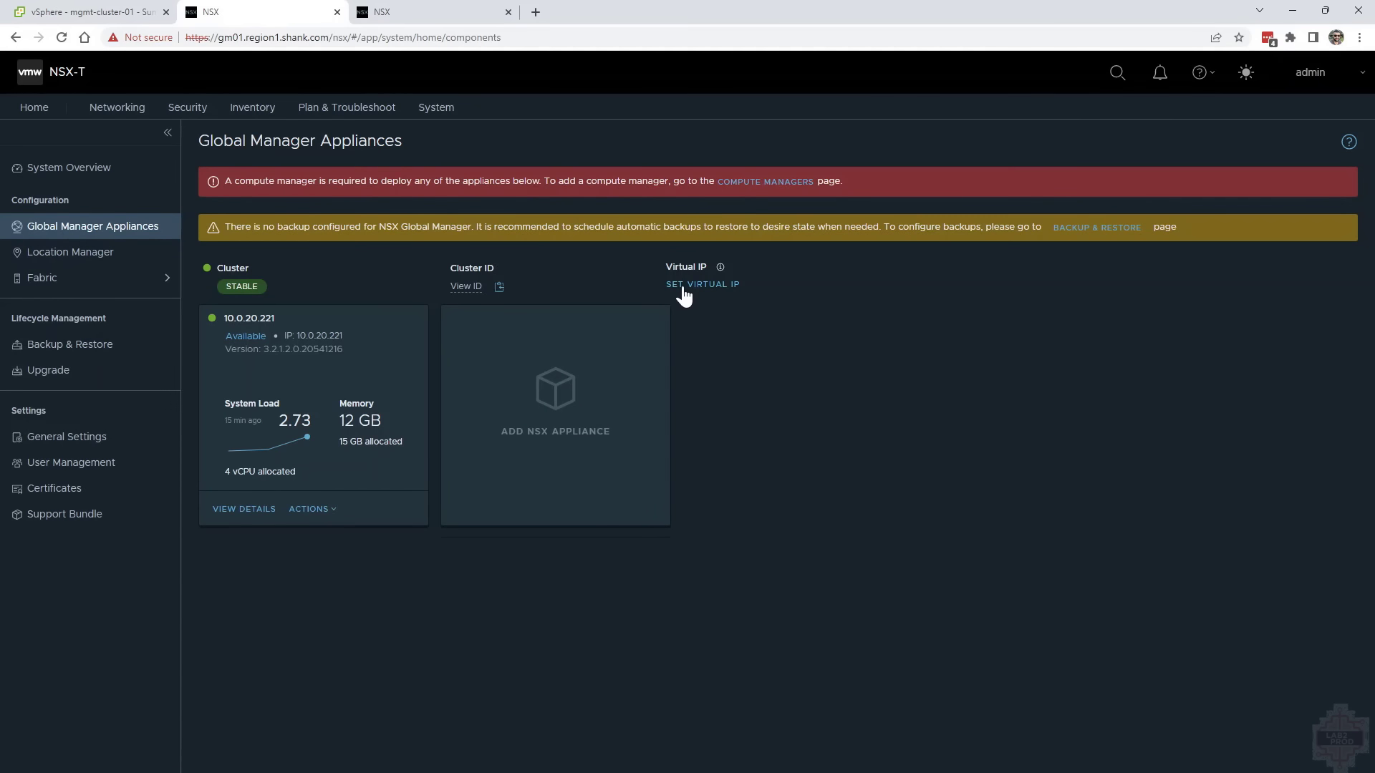
Assign the Global Manager clusters their virtual IPs, 10.0.20.220 in region 1 and 10.0.40.220 in region 2
click(683, 286)
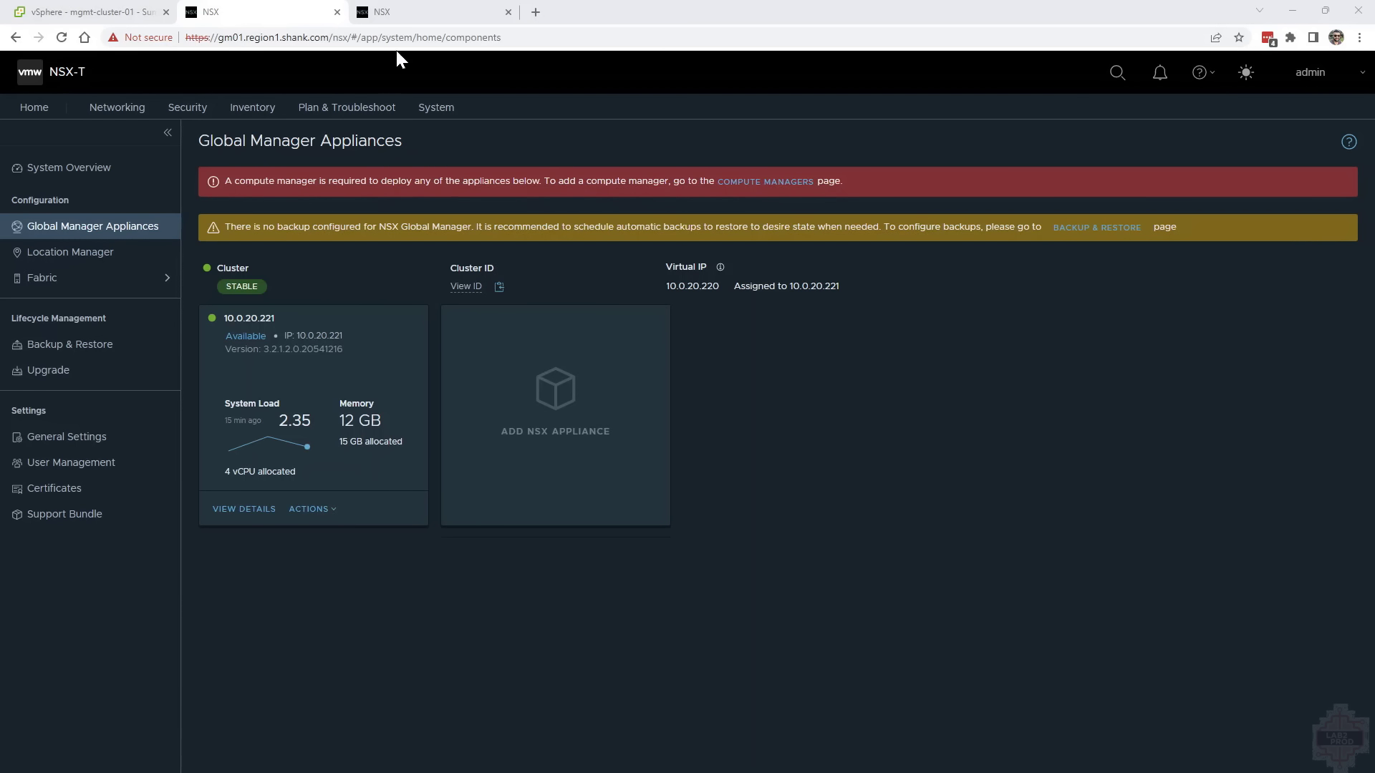
click(401, 12)
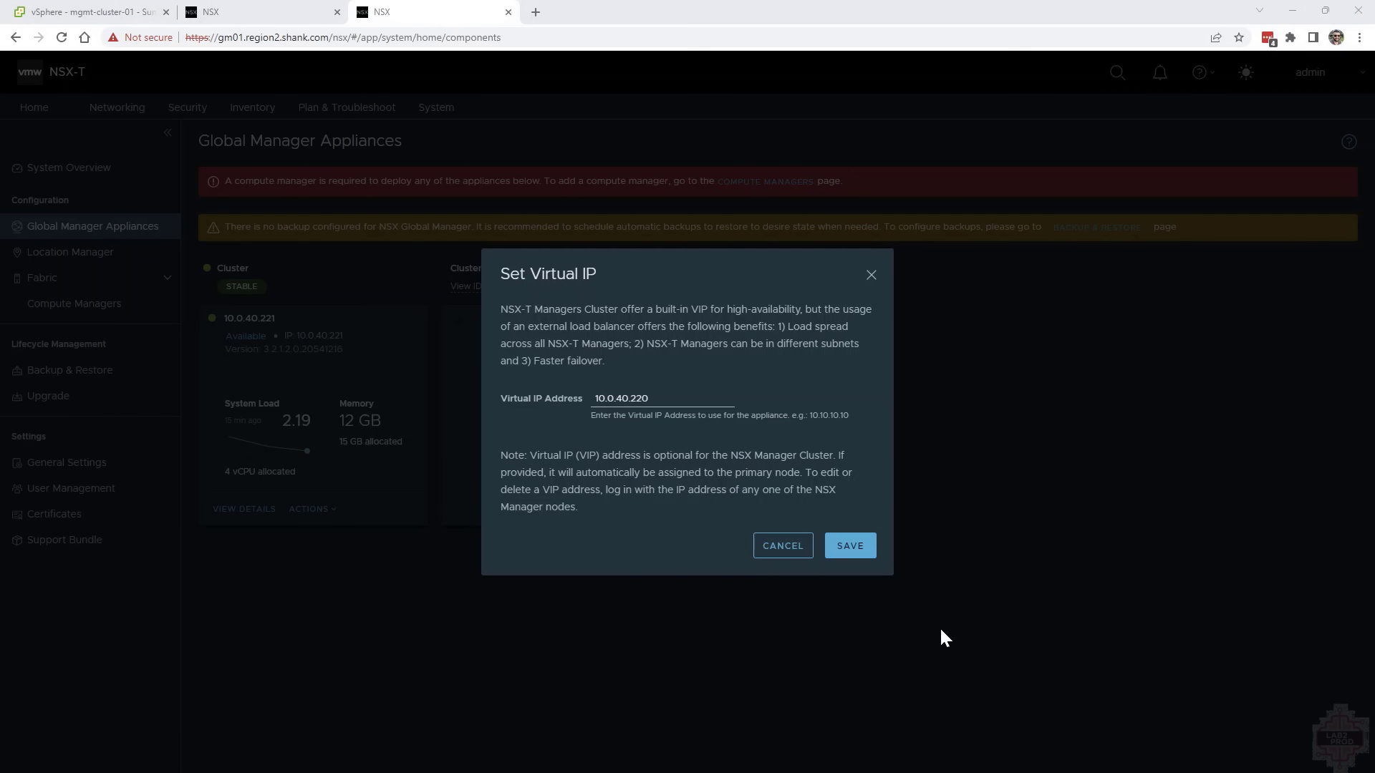
click(850, 546)
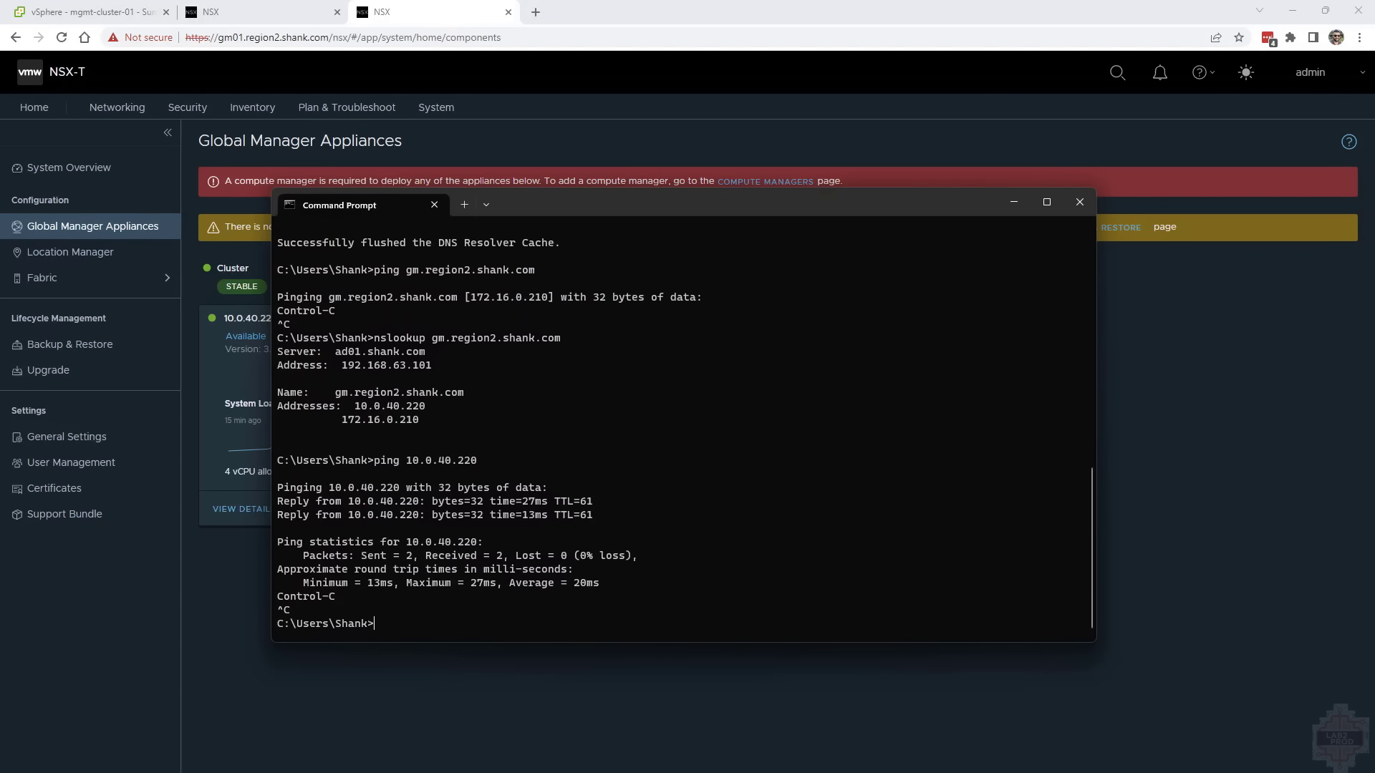
Ping the virtual IPs 10.0.40.220 and 10.0.20.220 from the command prompt to test that they are reachable
key(Up)
key(Delete)
text(2)
key(Return)
key(ctrl+c)
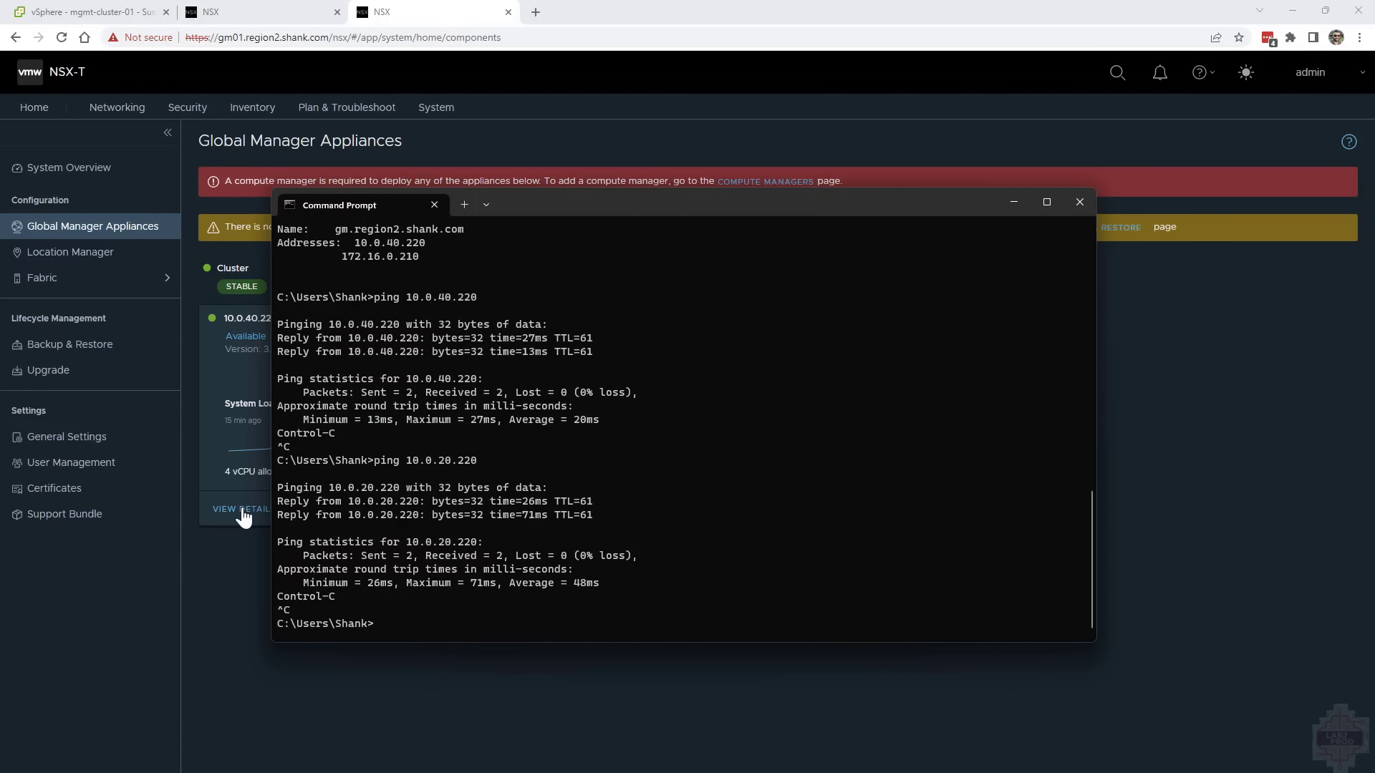
click(232, 562)
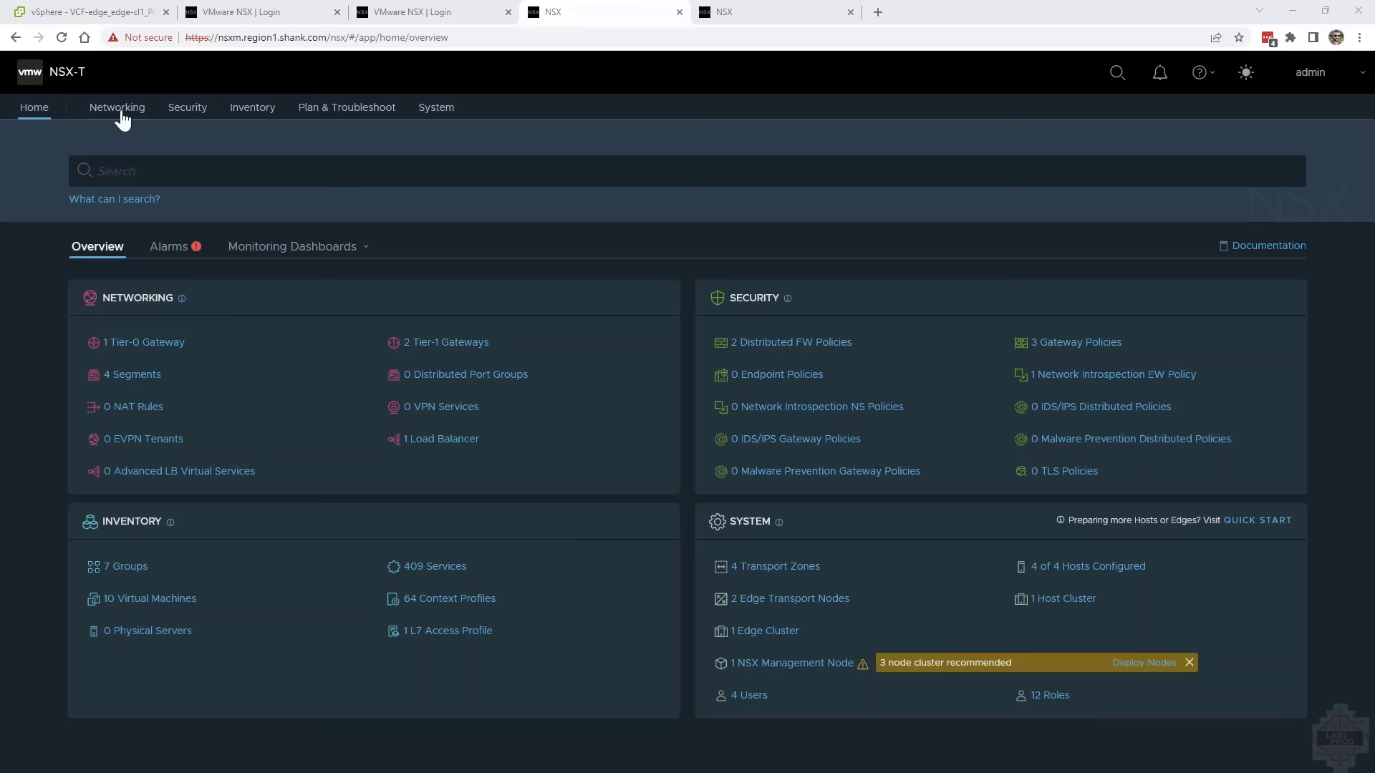
Add an IP address pool named rtepreg1 on the region 1 NSX Manager
click(118, 109)
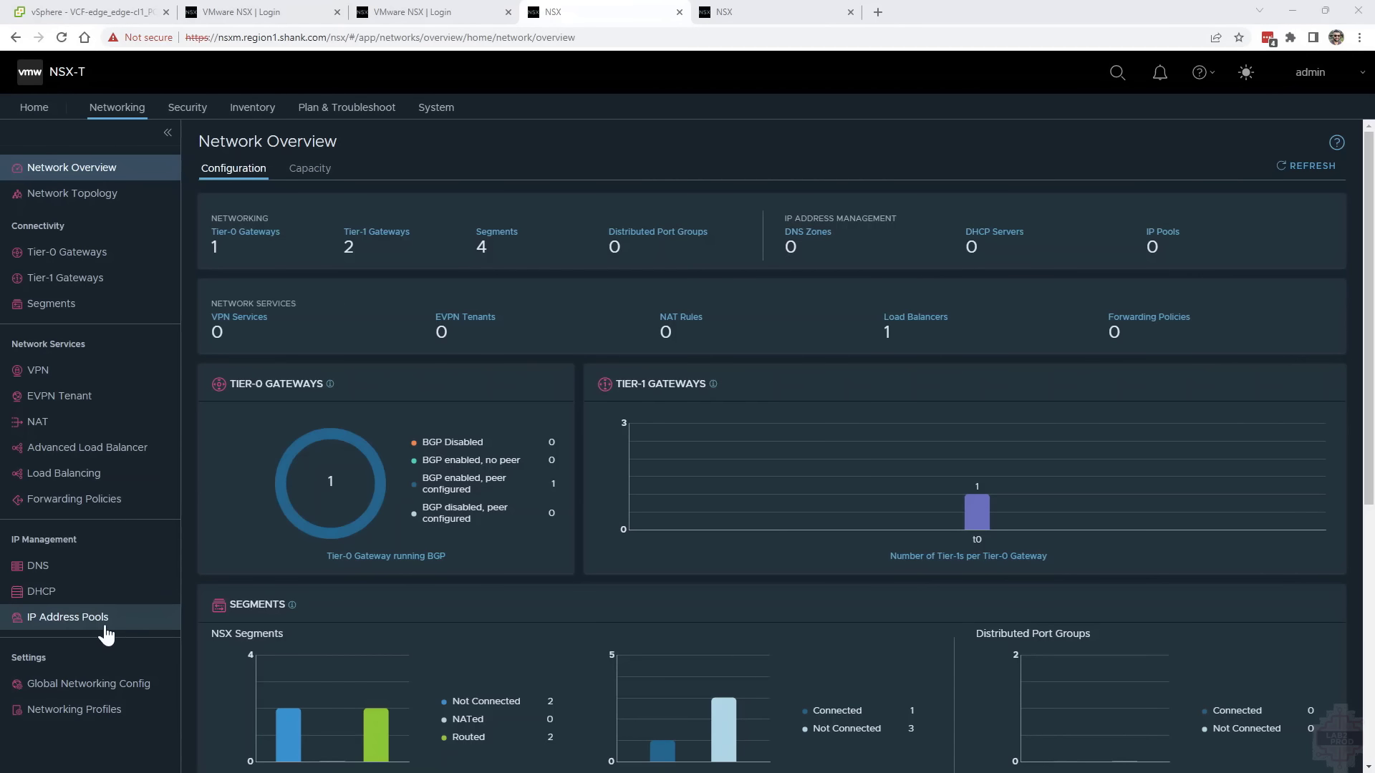
click(93, 619)
click(285, 201)
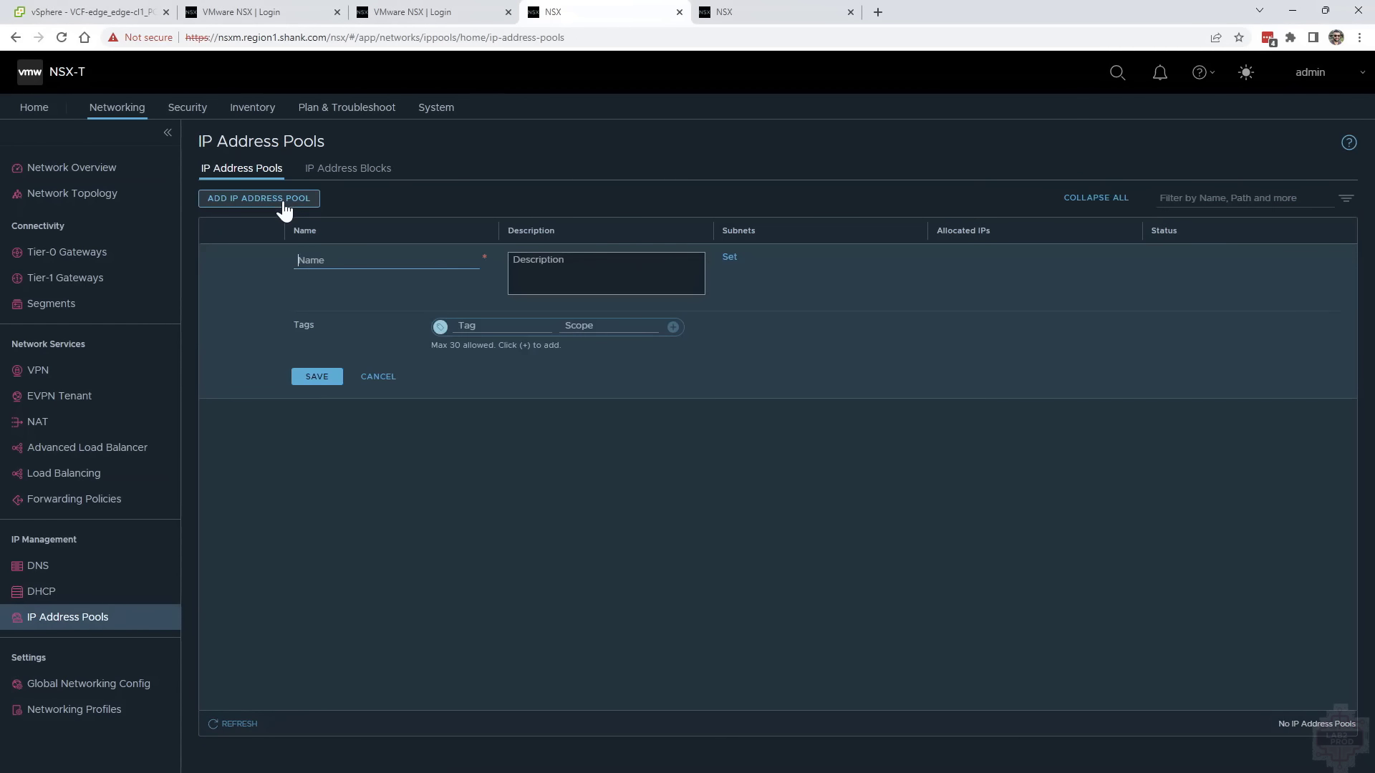
text(rtepreg1)
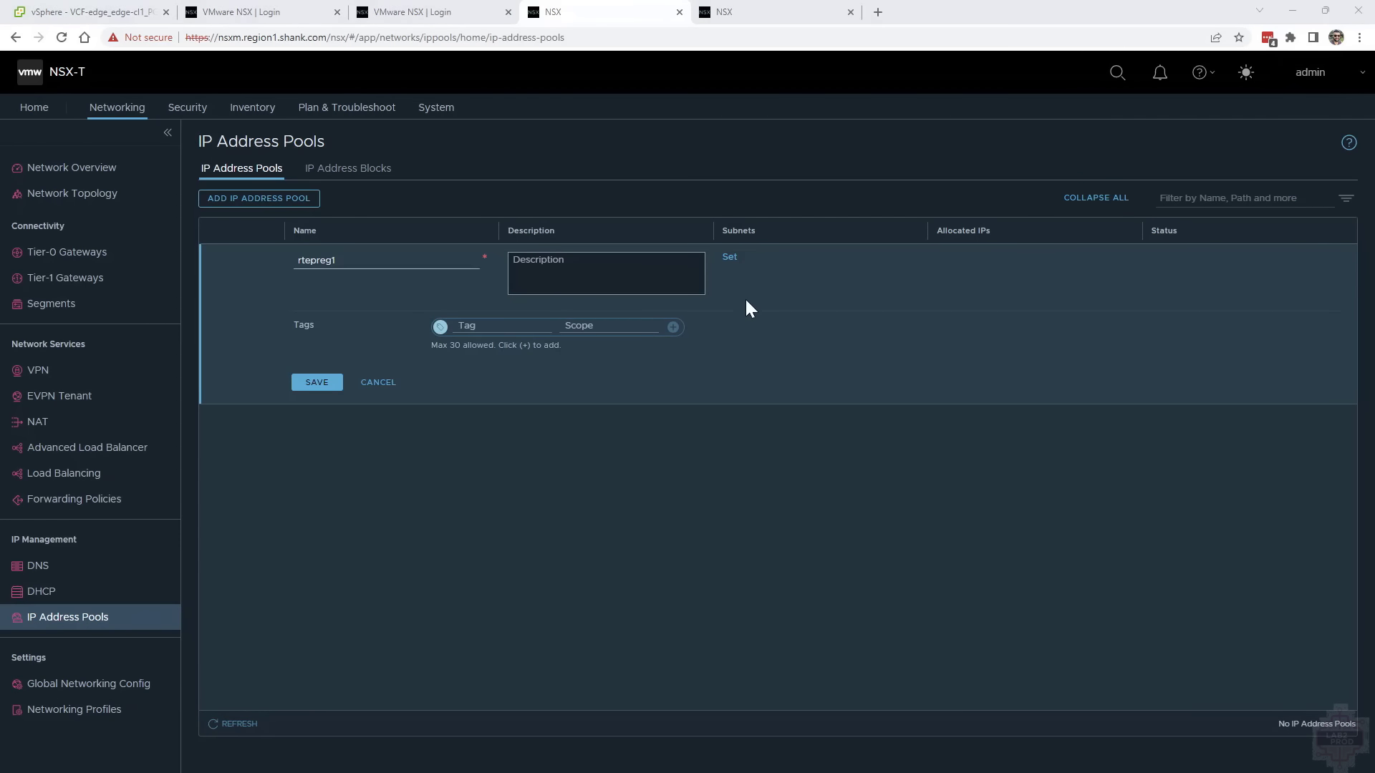
Give the rtepreg1 pool the range 10.0.28.2-10.0.28.254, CIDR 10.0.28.0/24 and gateway 10.0.28.1, and save the pool
click(730, 258)
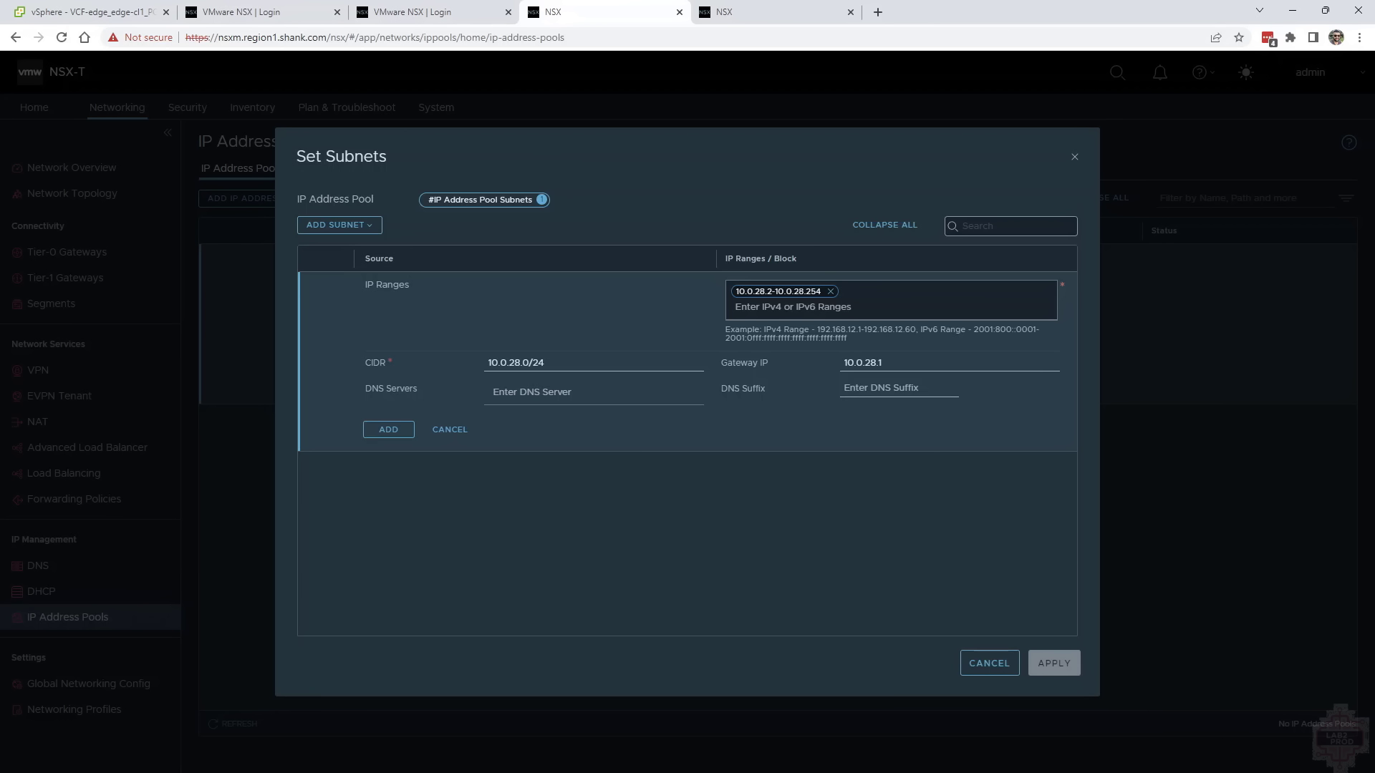
click(402, 430)
click(1054, 663)
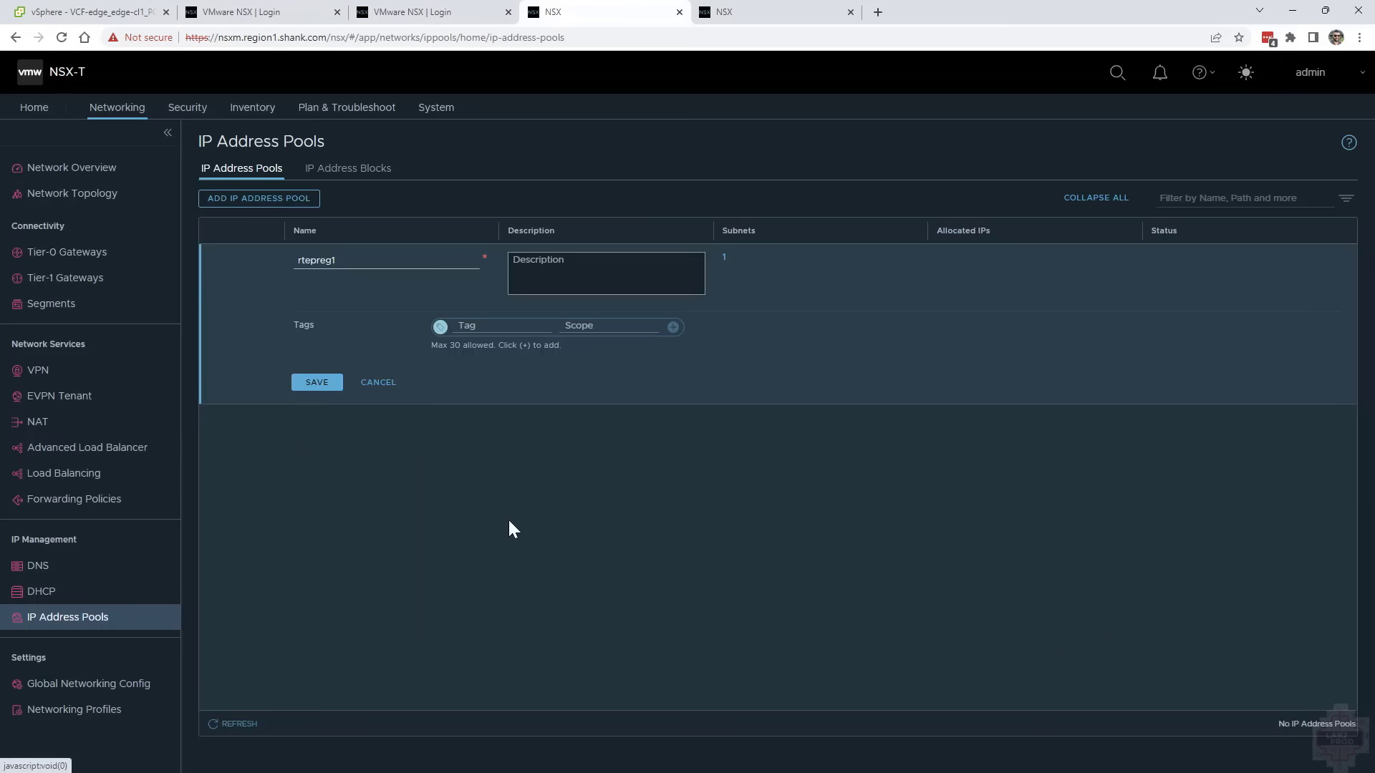
click(316, 382)
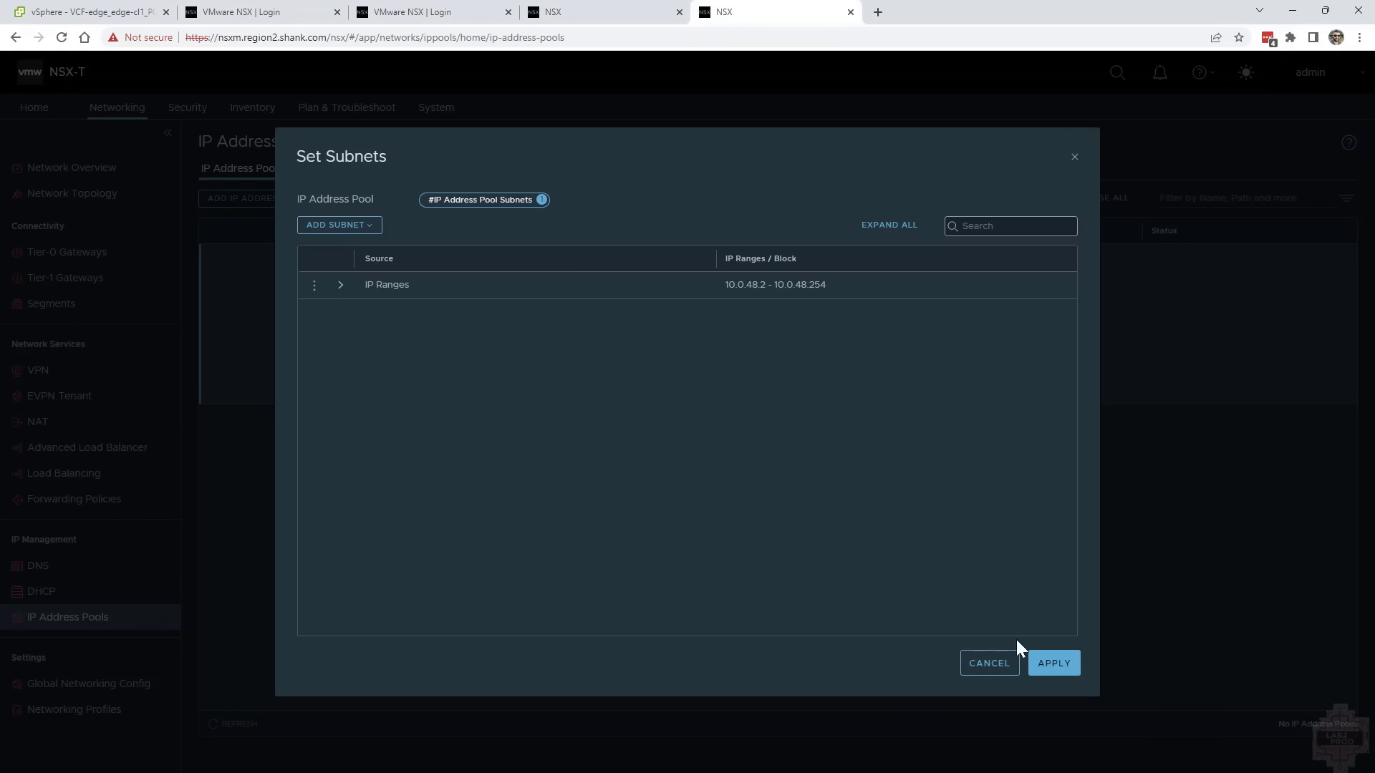
Apply the subnet of the reg2rtep address pool on the region 2 NSX Manager and save the pool
click(1049, 657)
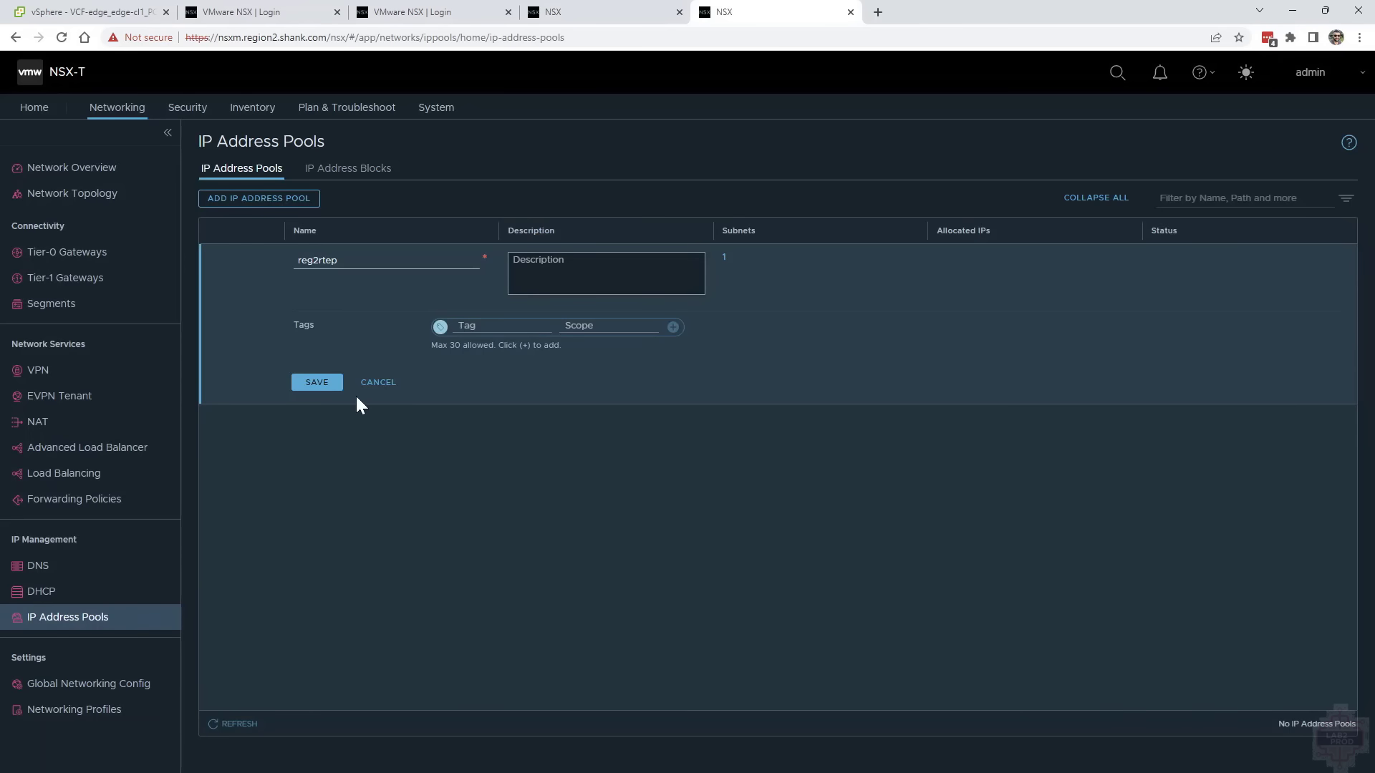
click(334, 385)
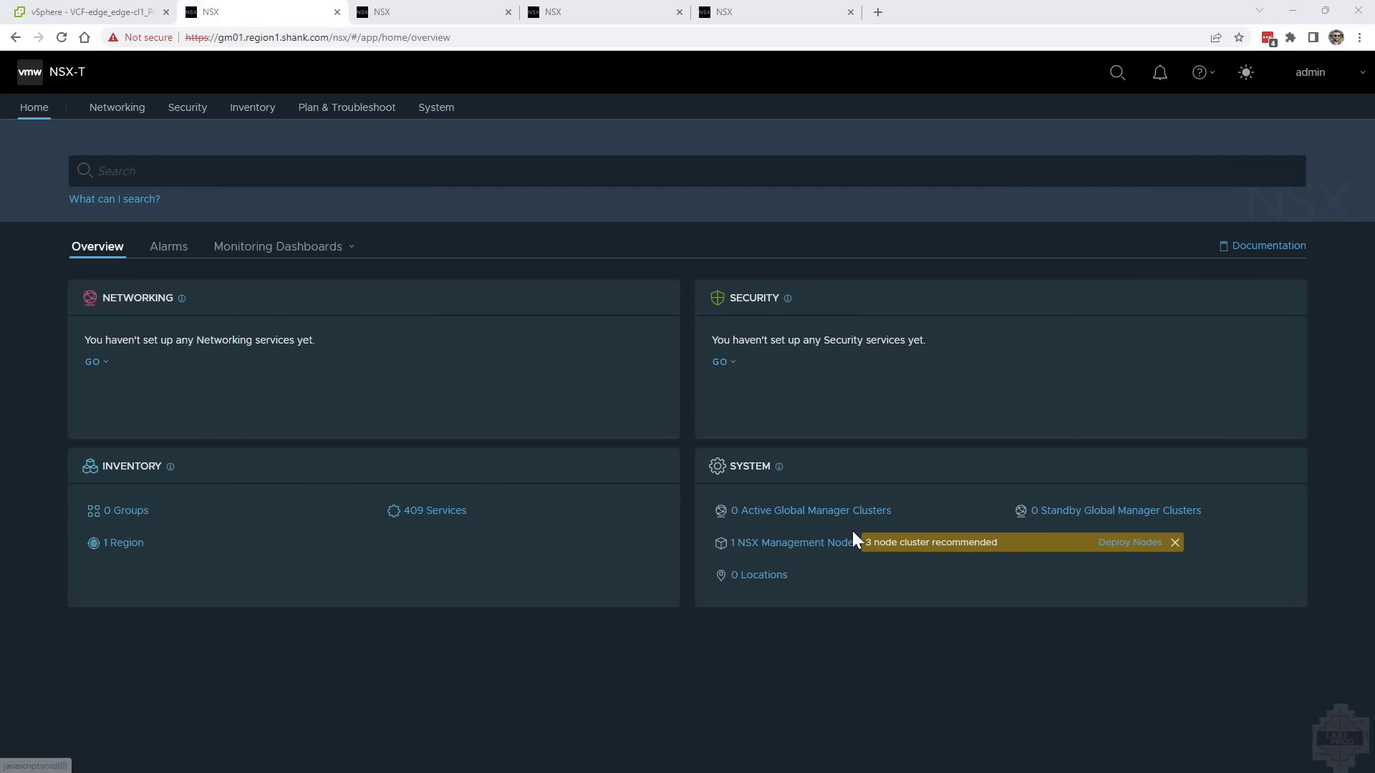
Make the region 1 Global Manager active in Location Manager under the name gm.region1.shank.com
click(829, 517)
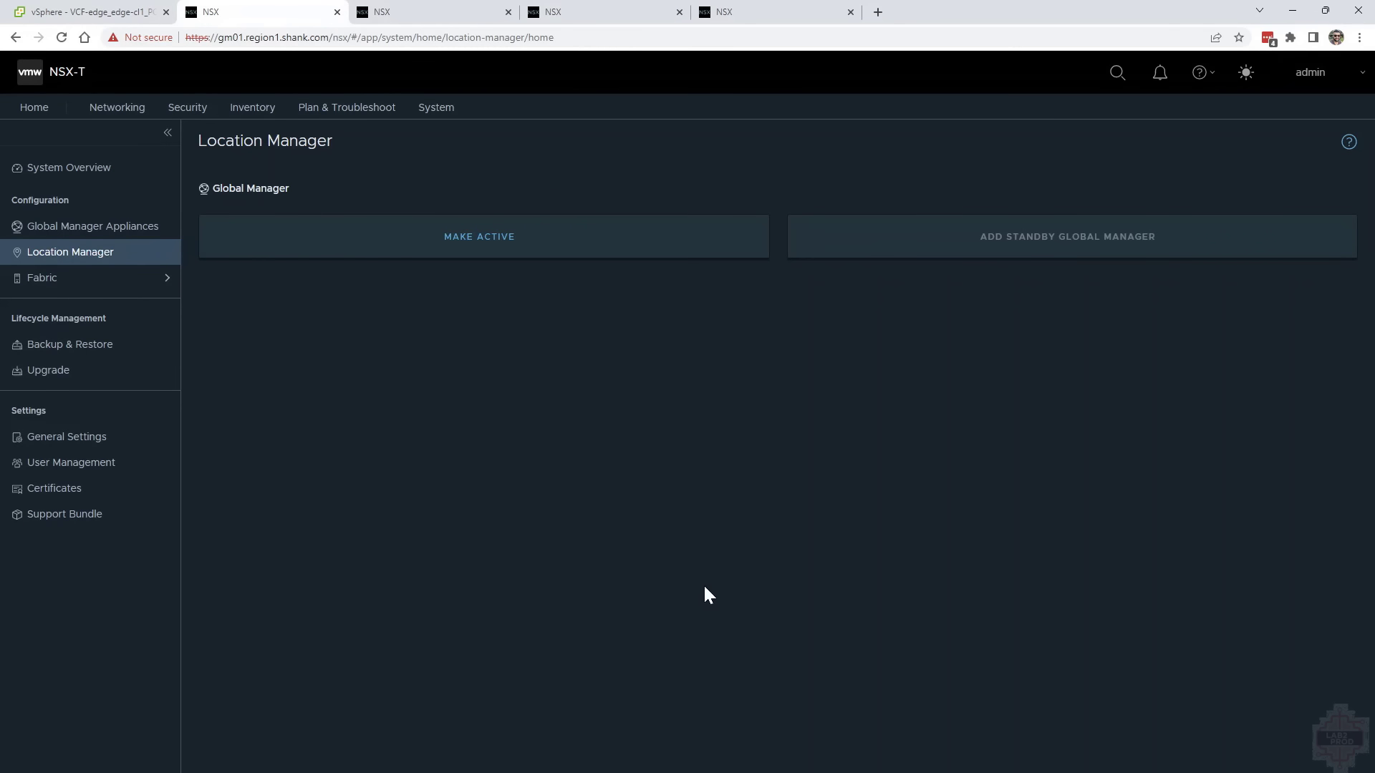
click(478, 247)
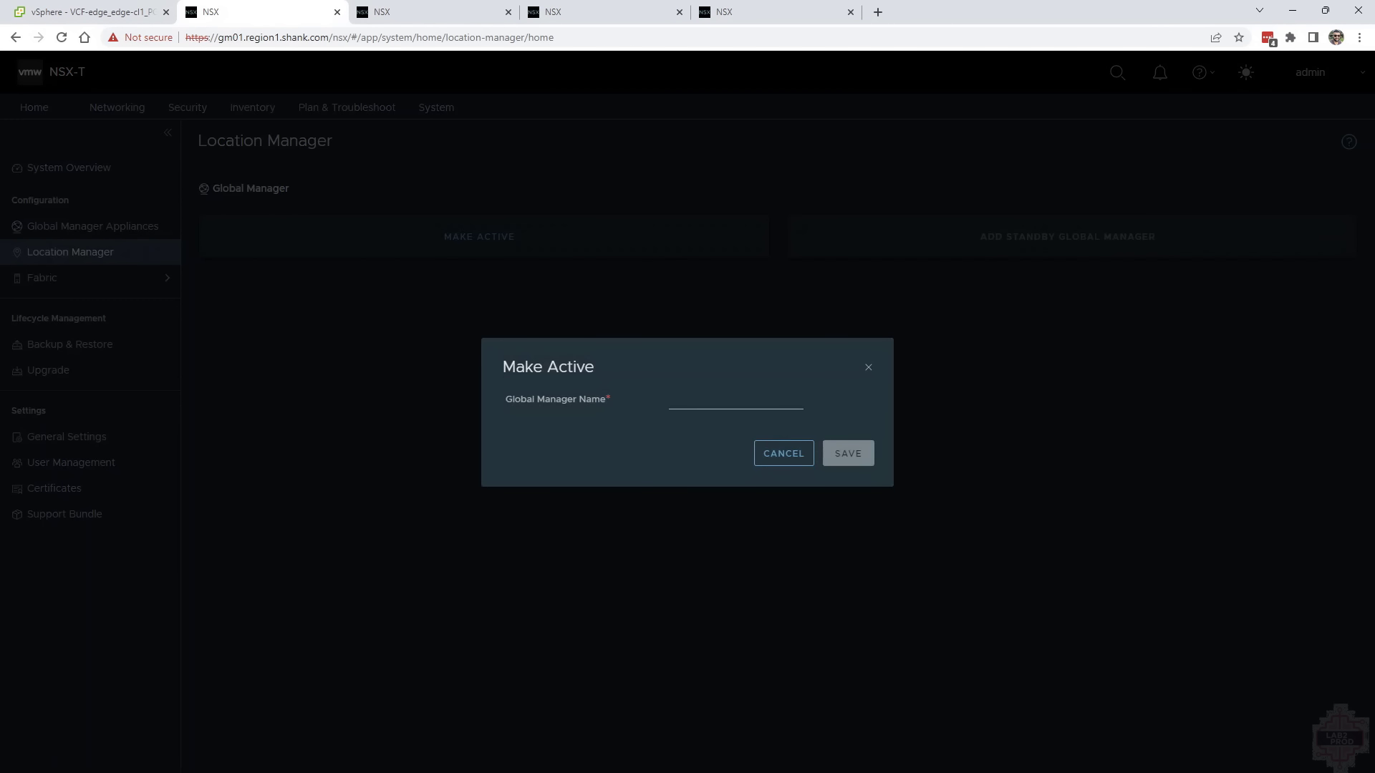
click(719, 401)
text(gm)
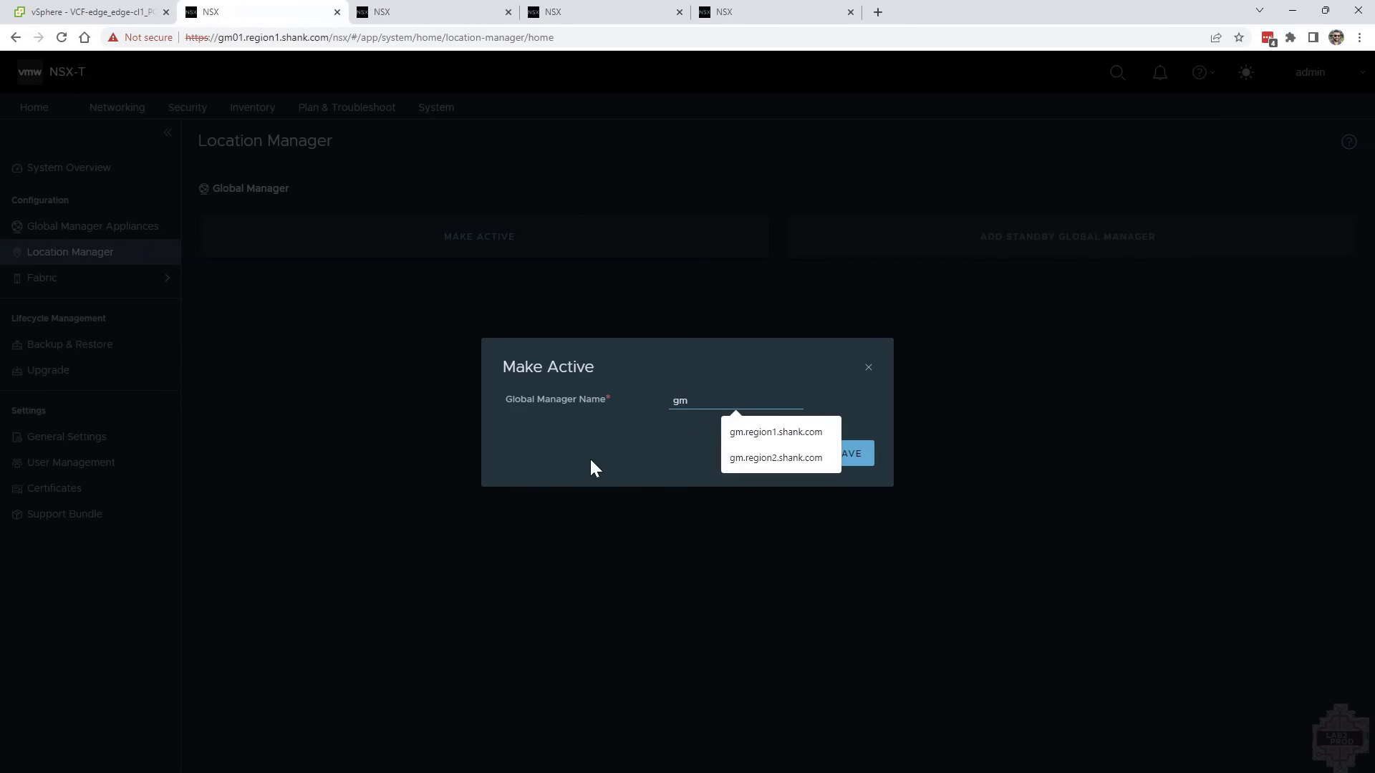
text(01)
key(Return)
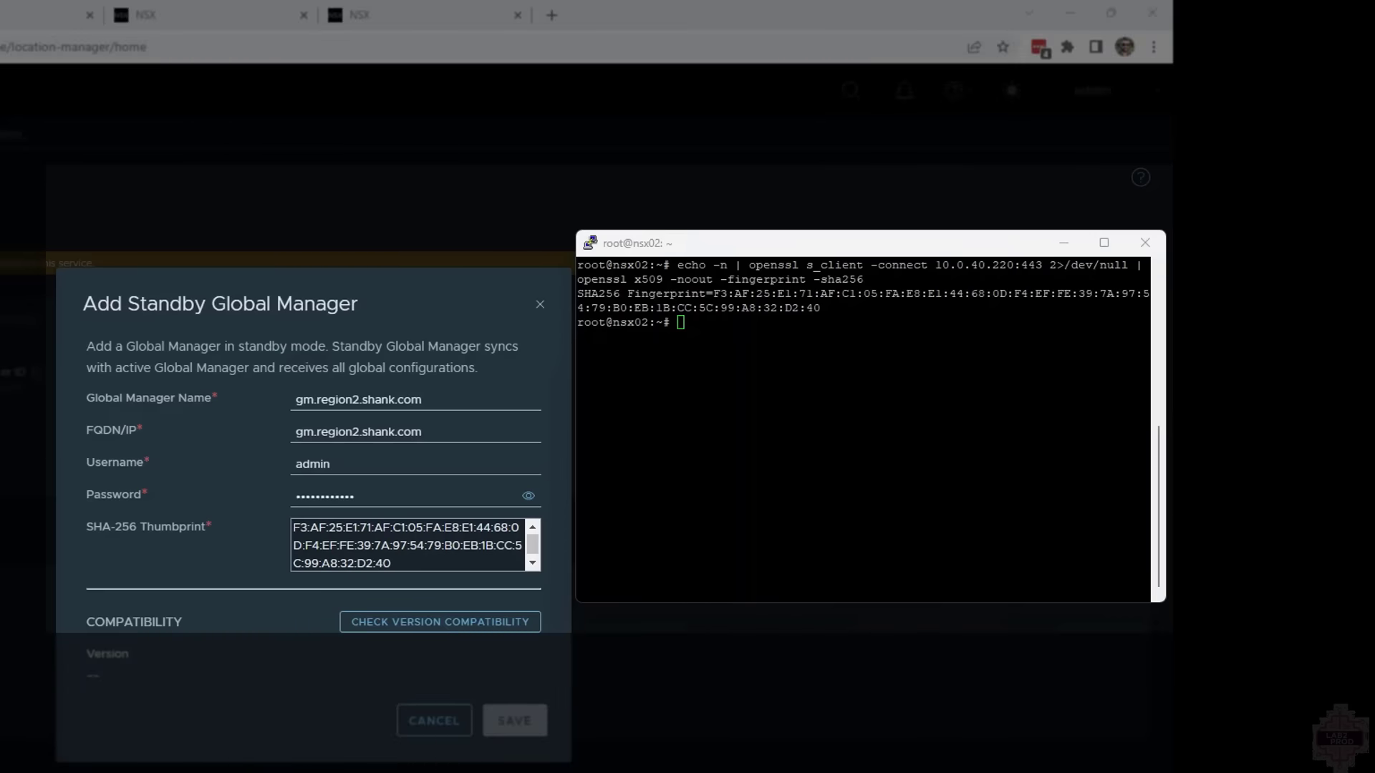
Check version compatibility for the standby Global Manager gm.region2.shank.com, using the fingerprint obtained from 10.0.40.220, and save it
drag(931, 265, 1018, 266)
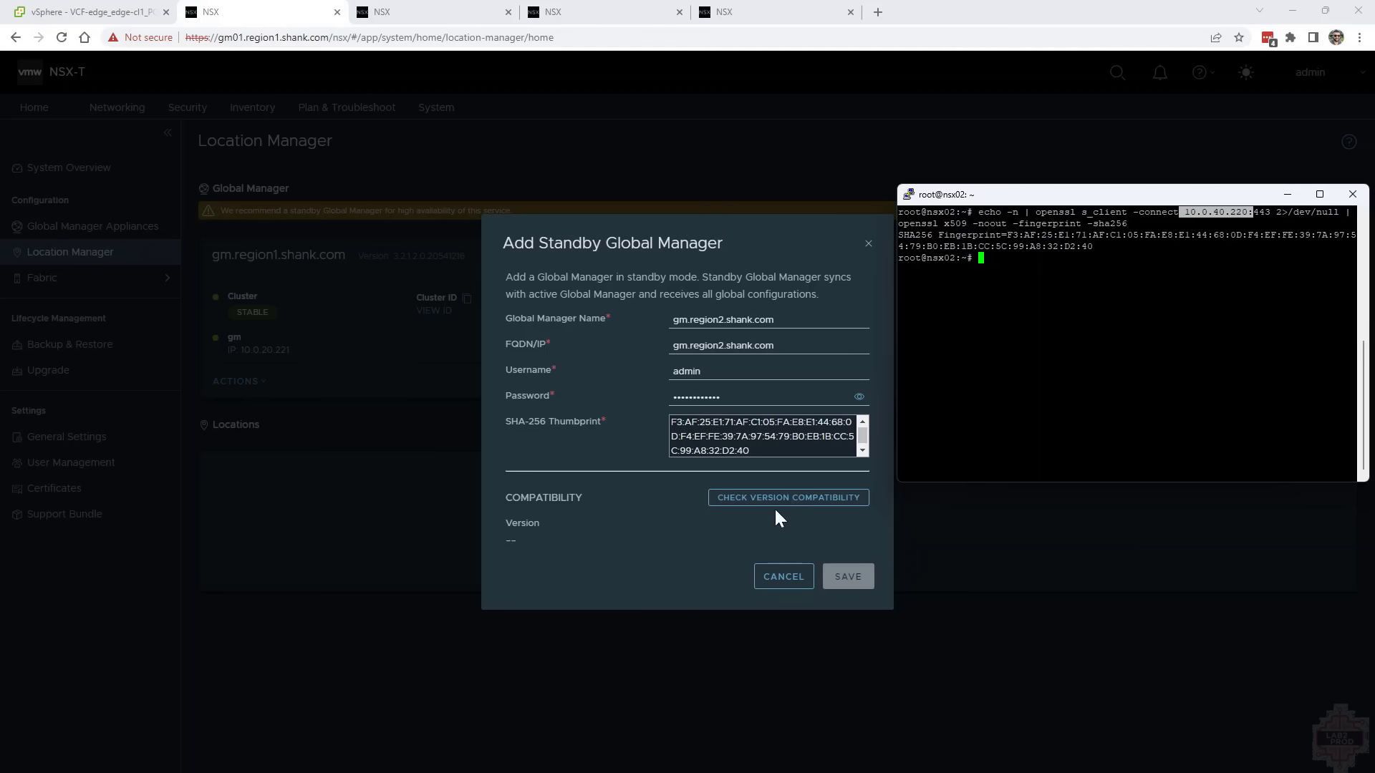
click(434, 623)
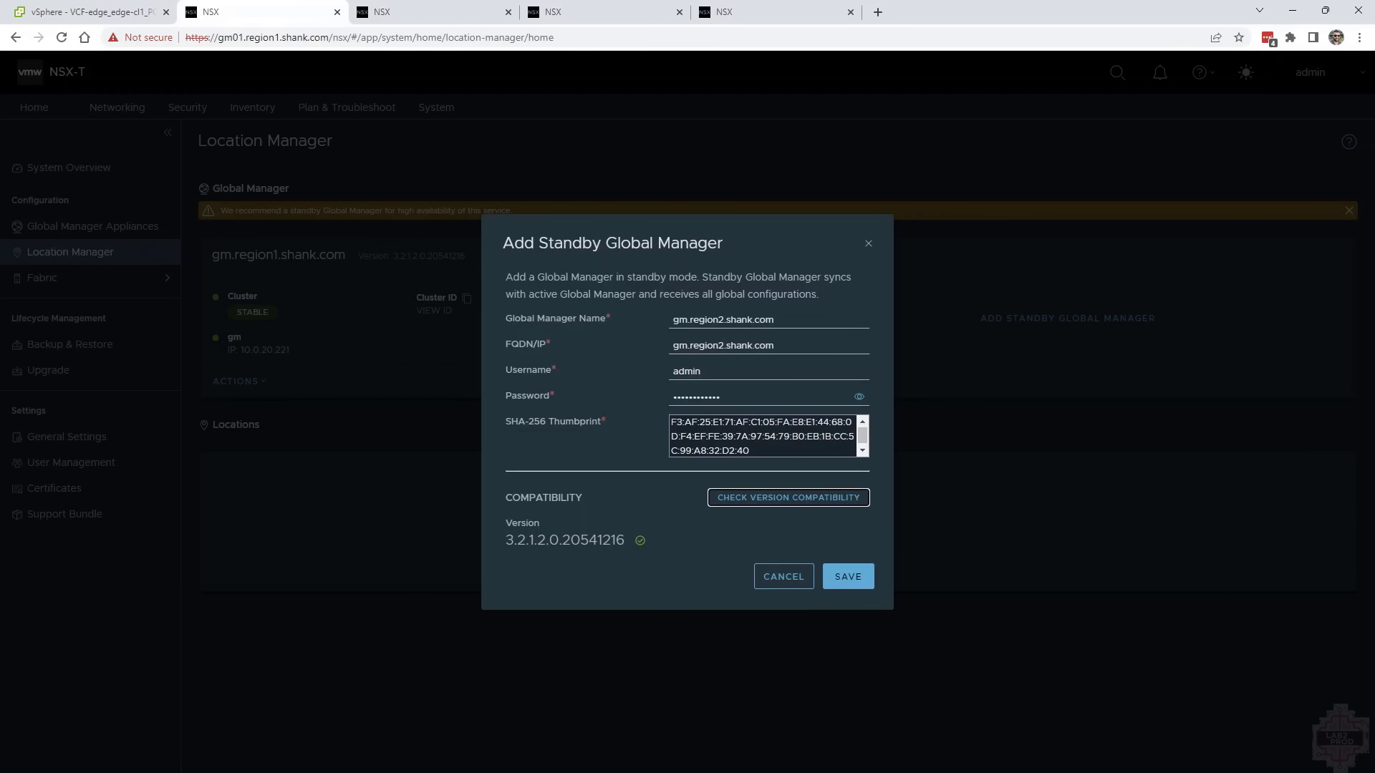
click(846, 577)
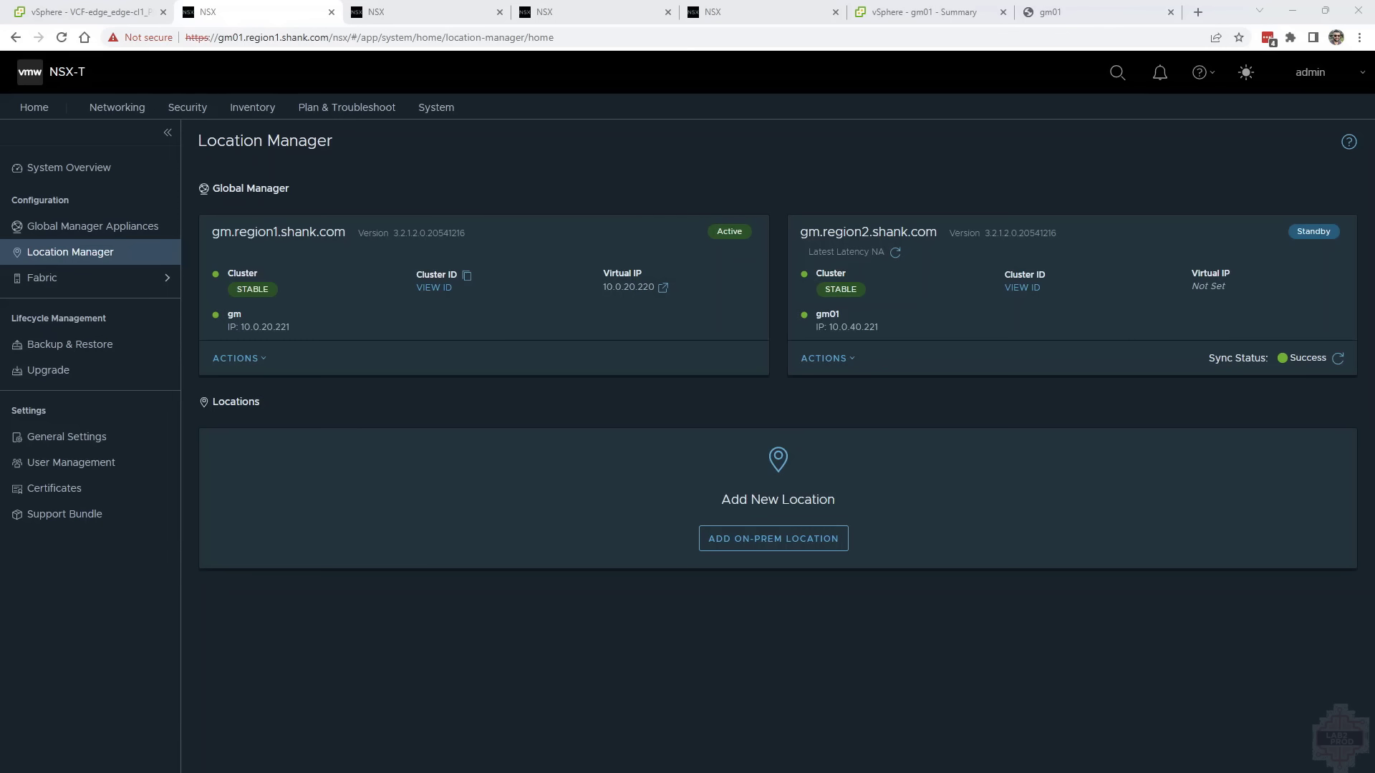
Open the certificate settings of the region 2 Global Manager
key(alt+Tab)
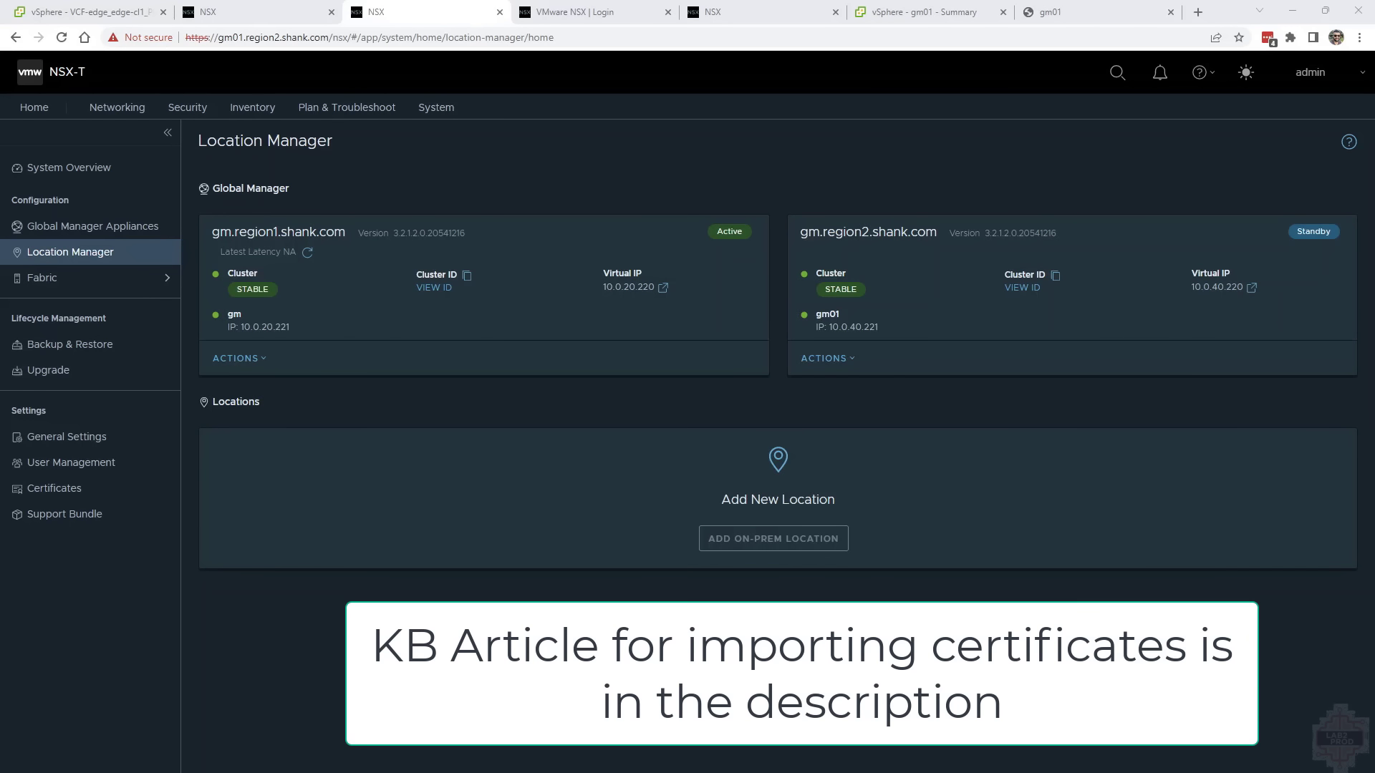
click(103, 495)
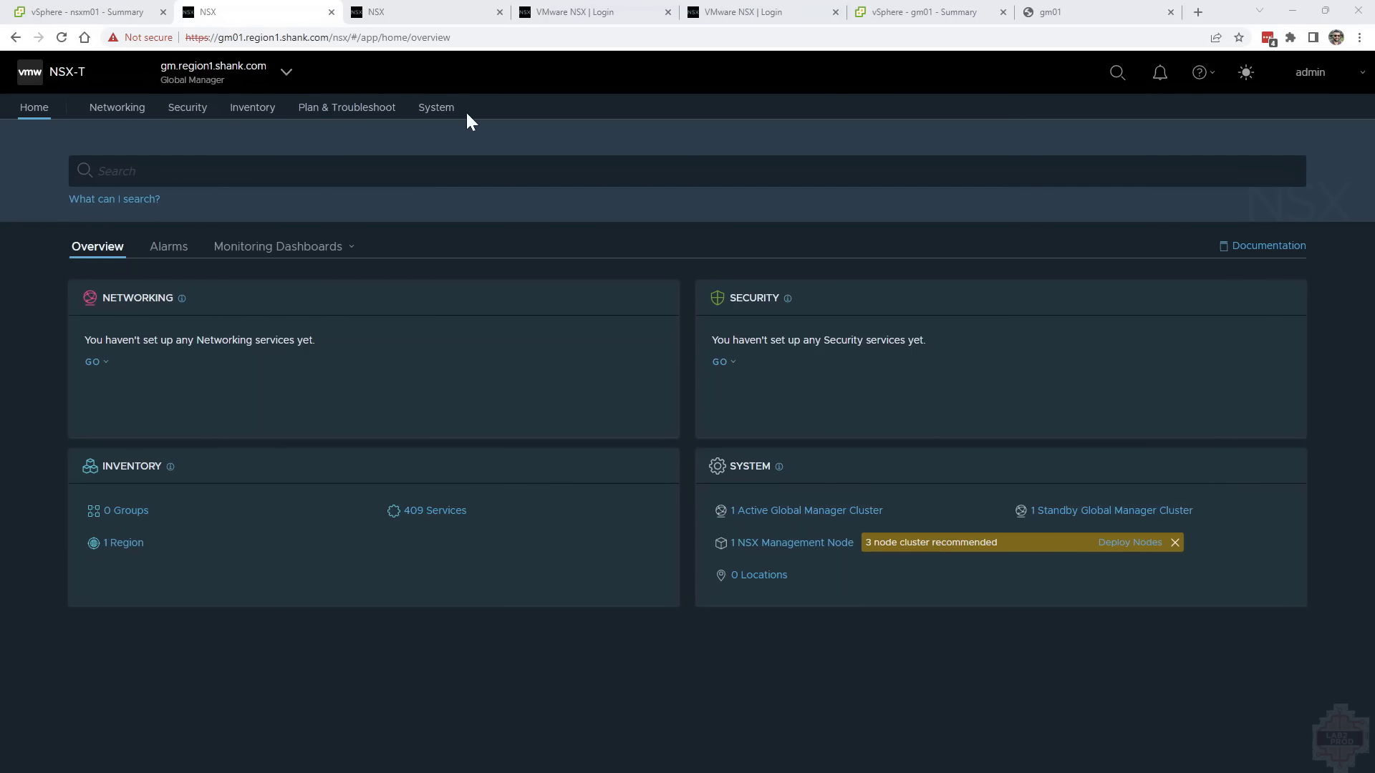
Start a new on-prem location named nsxRegion1` with FQDN nsxm.region1.shank.com and username admin on the active Global Manager
click(434, 110)
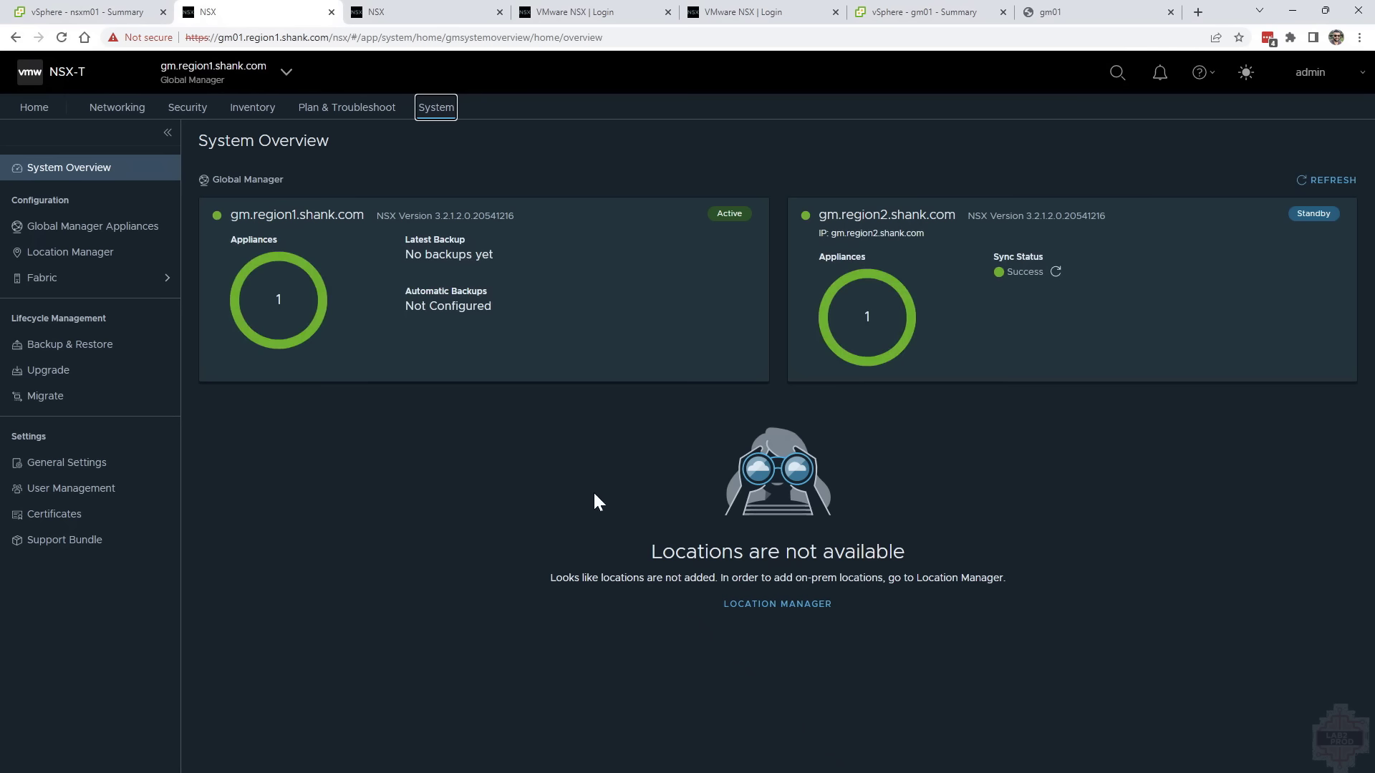
click(752, 604)
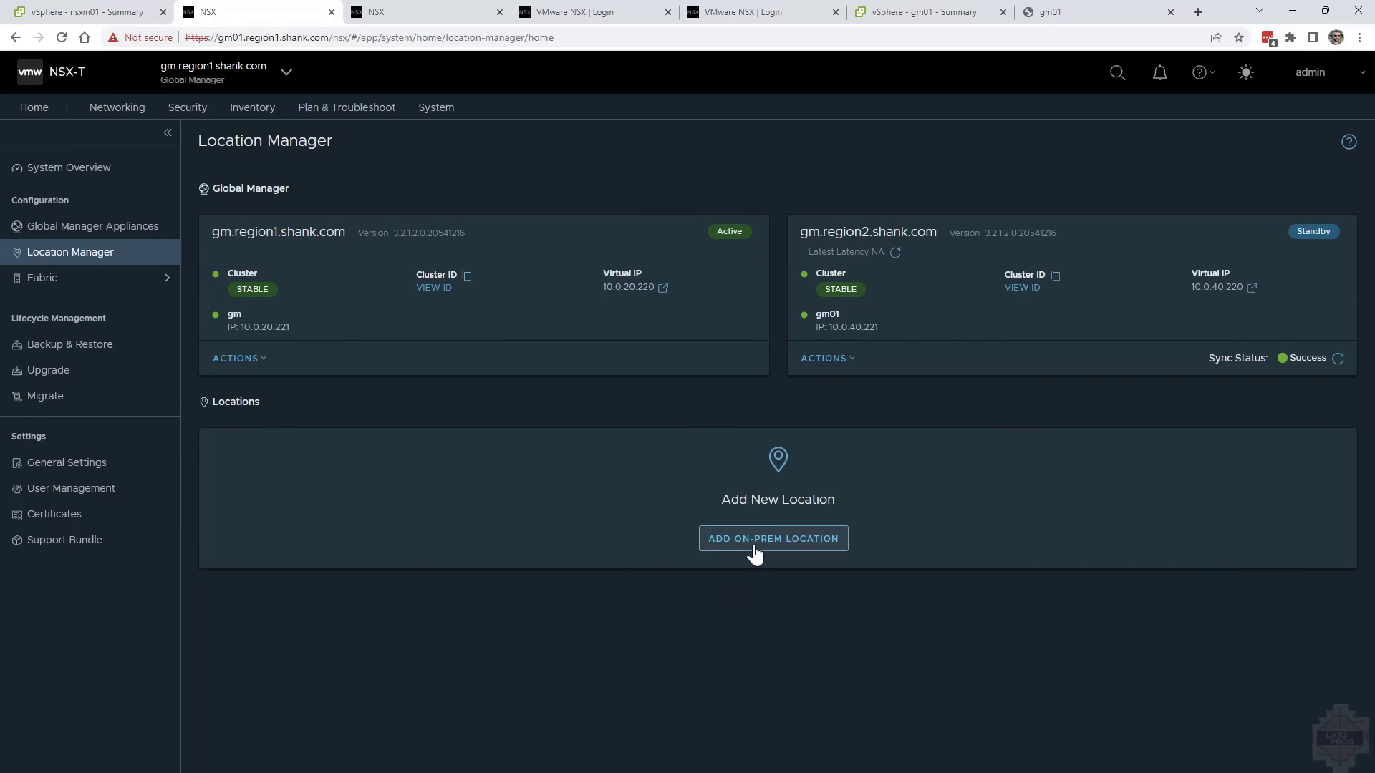
click(754, 546)
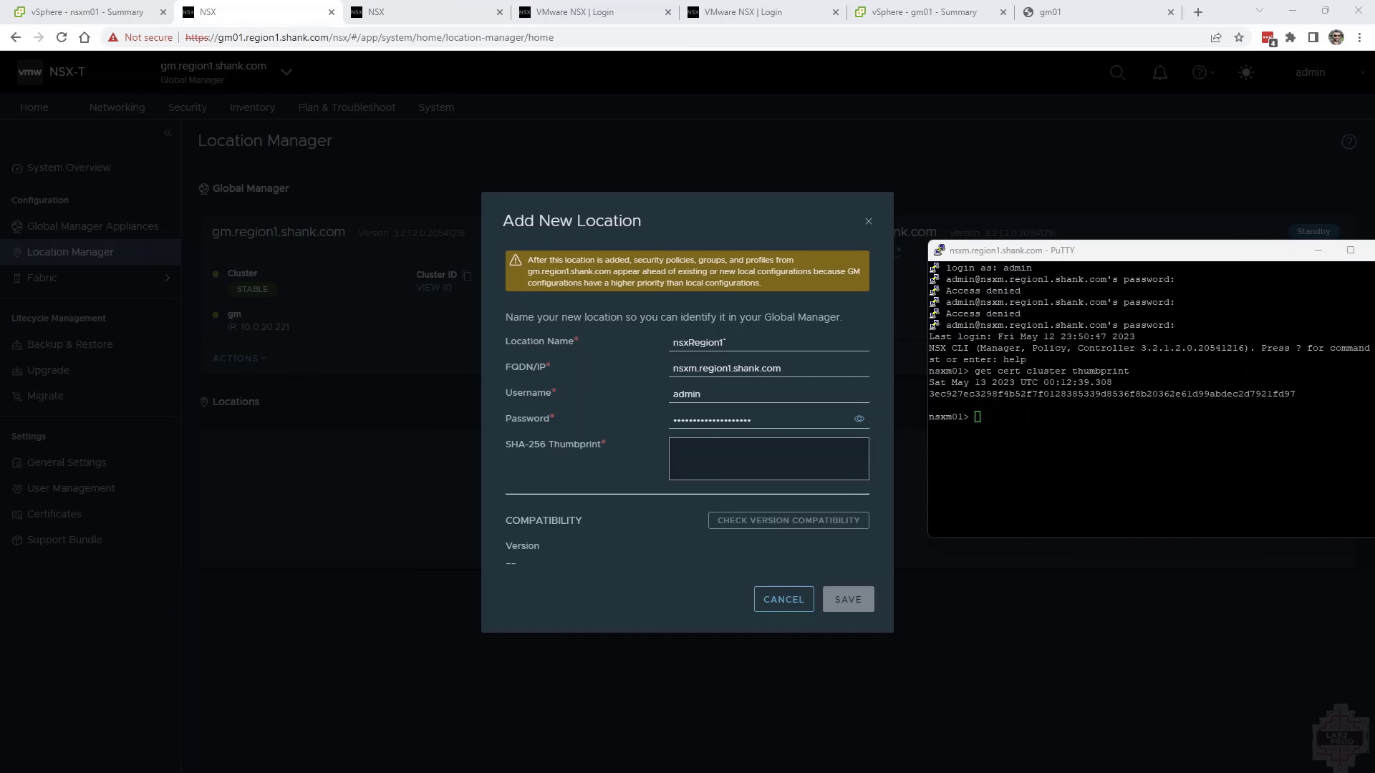
Copy the cluster certificate thumbprint from the nsxm01 terminal into the new location, check version compatibility and save the location
double_click(1111, 394)
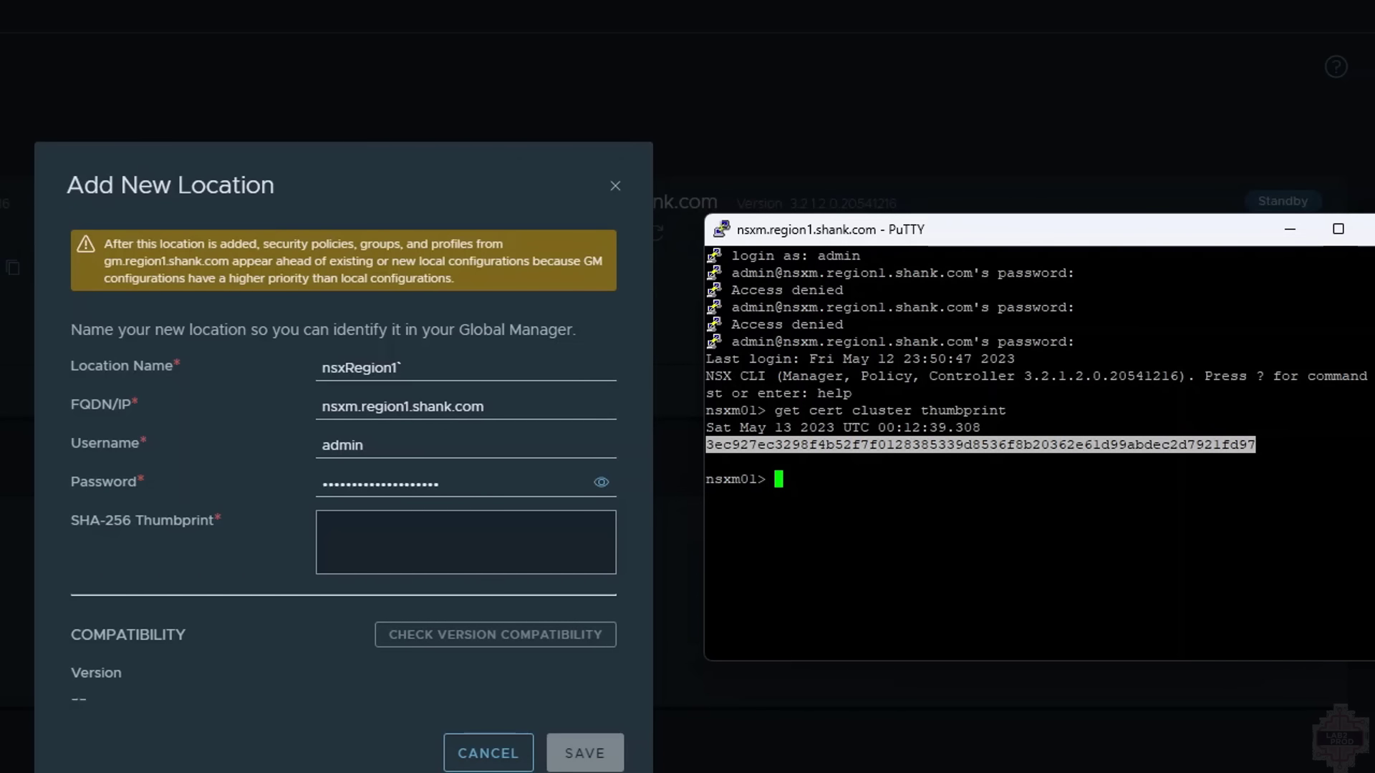
right_click(440, 535)
click(510, 707)
click(516, 639)
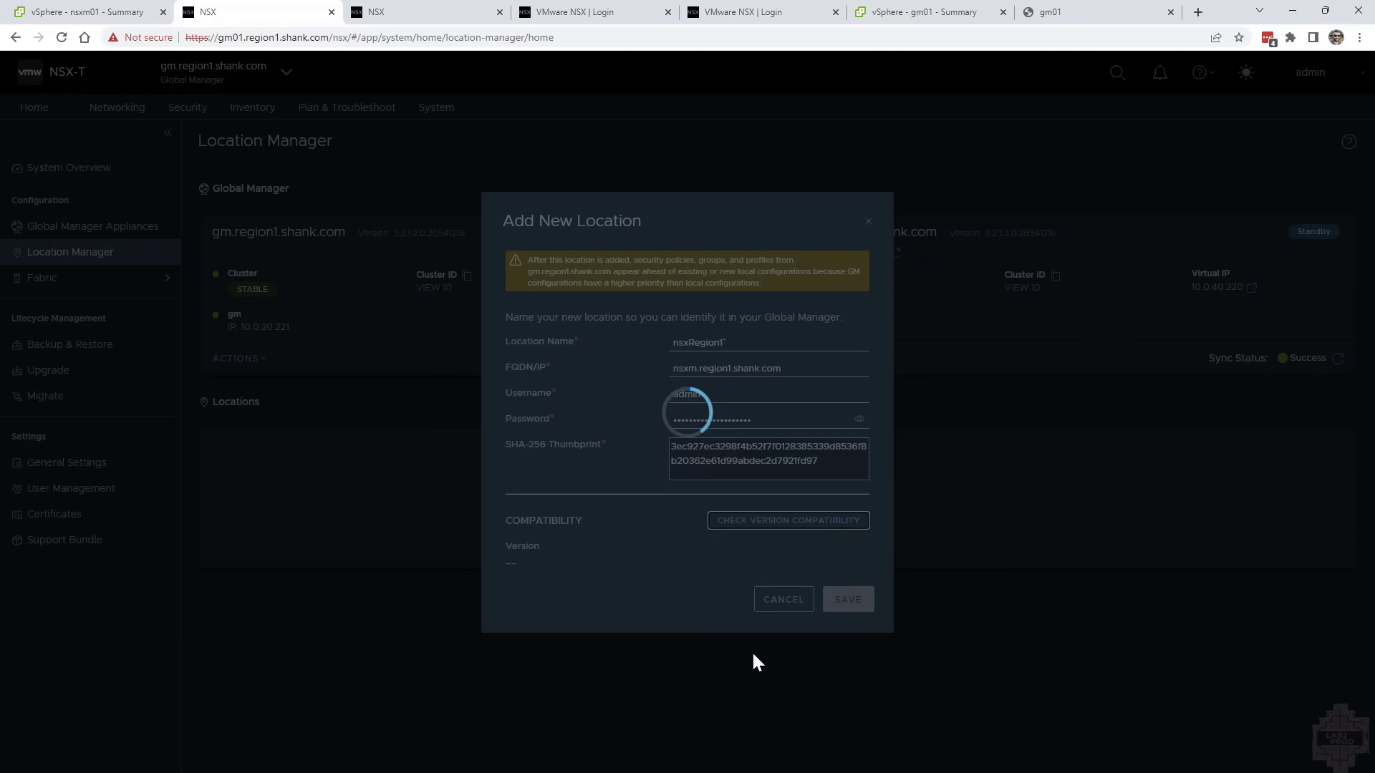
click(843, 600)
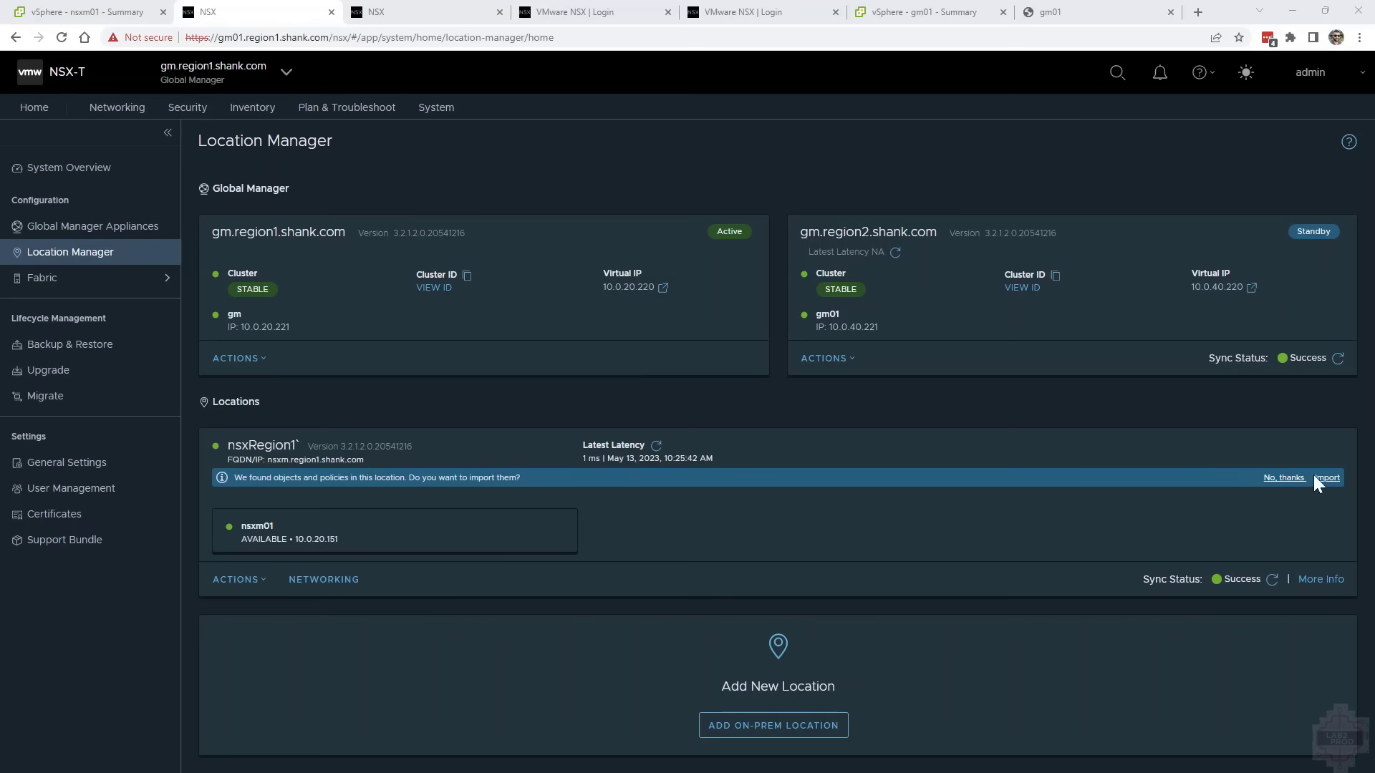
Import the nsxRegion1` location's objects into the Global Manager with the prefix reg1
click(1325, 478)
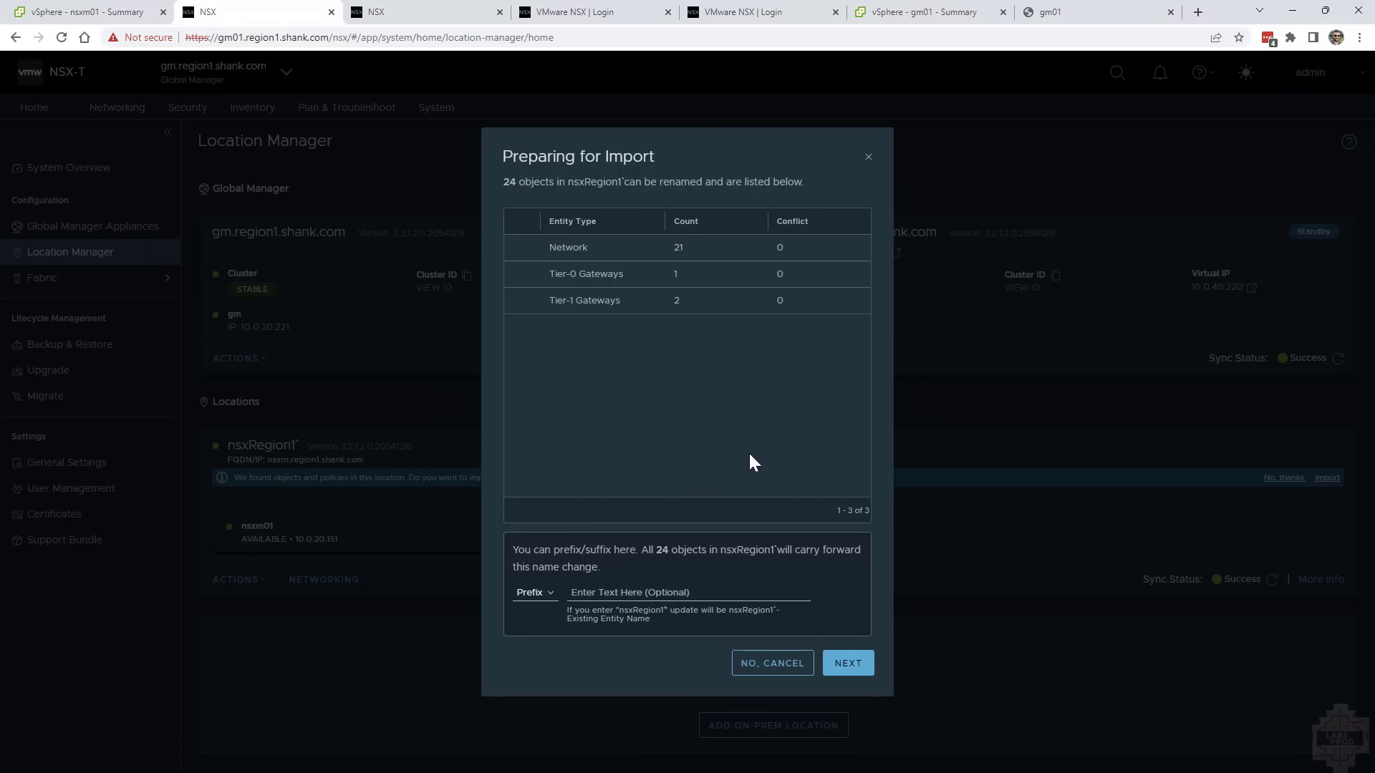
click(623, 592)
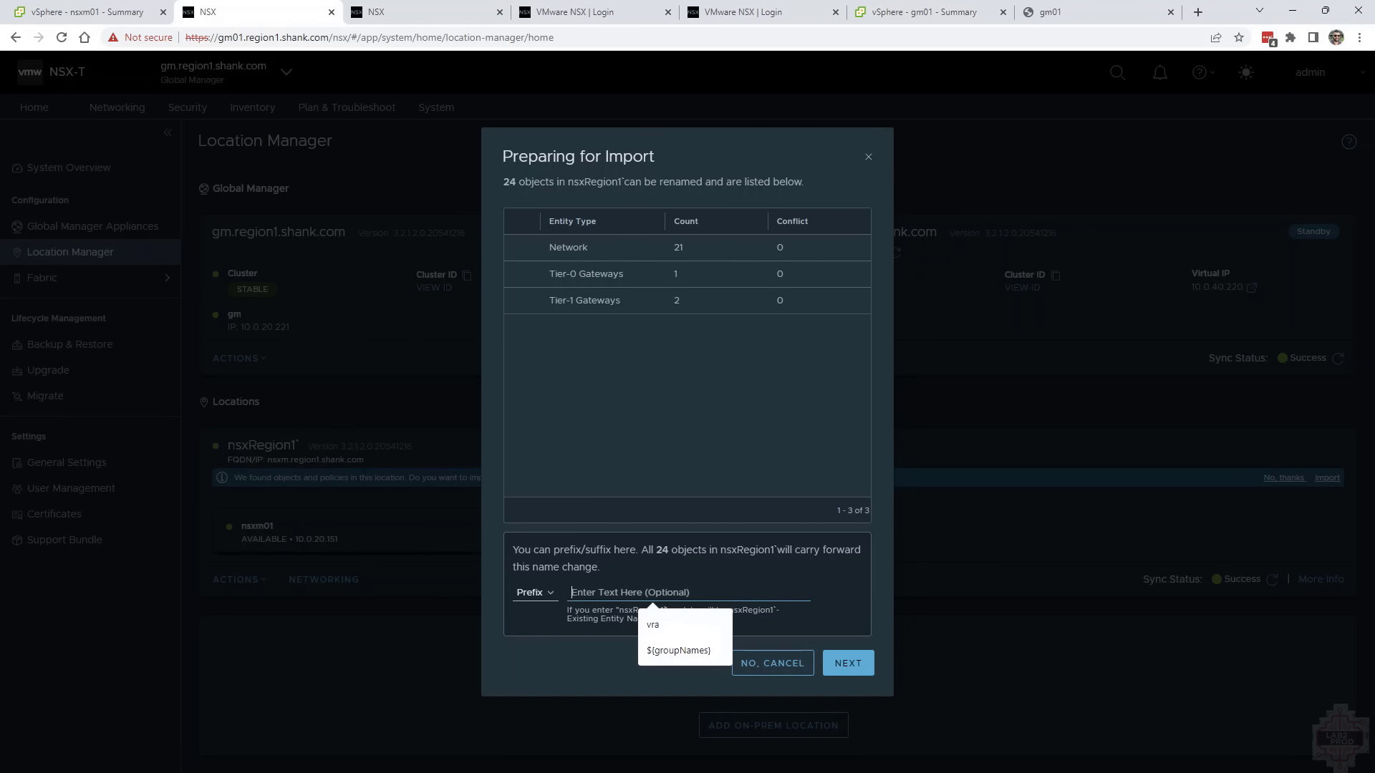
text(reg1)
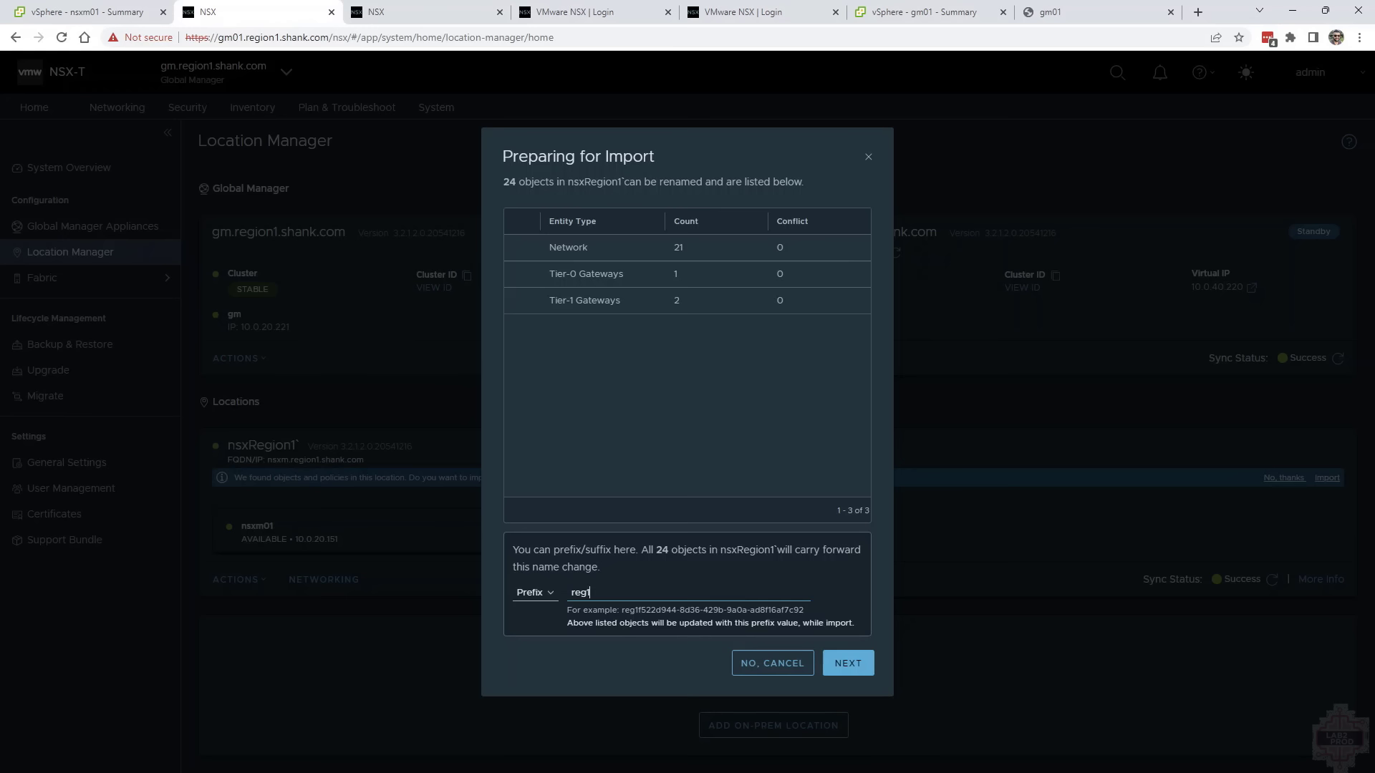
key(Return)
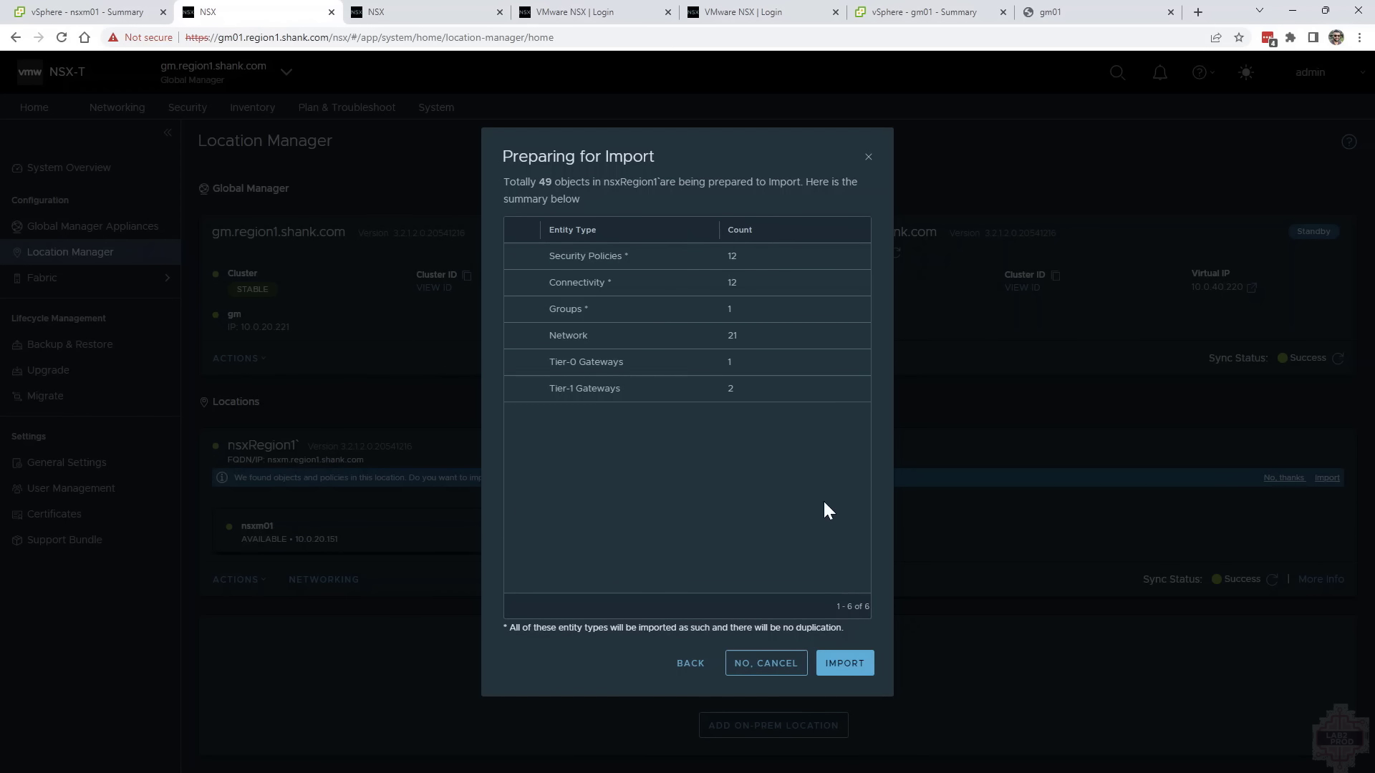
click(850, 664)
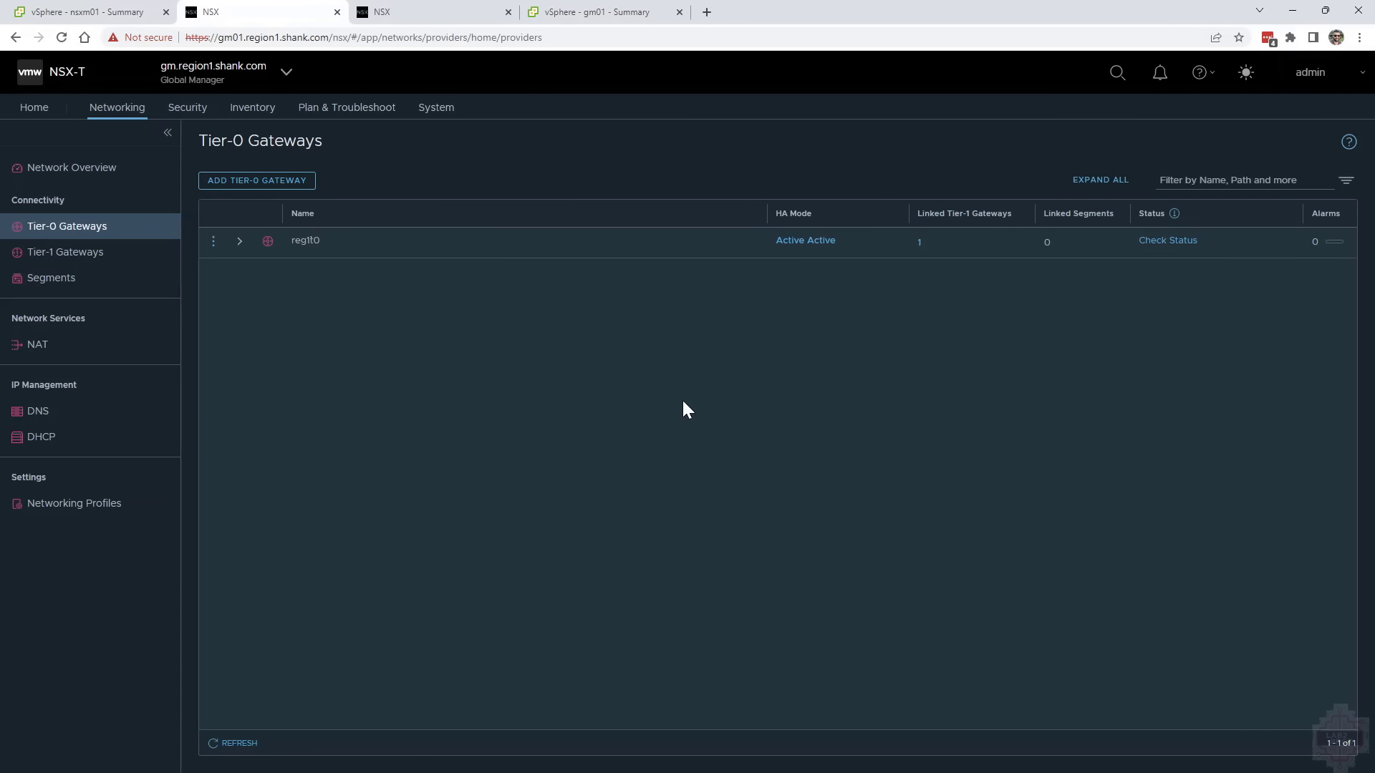
Review the imported Tier-1 gateways and segments on the Global Manager
click(100, 255)
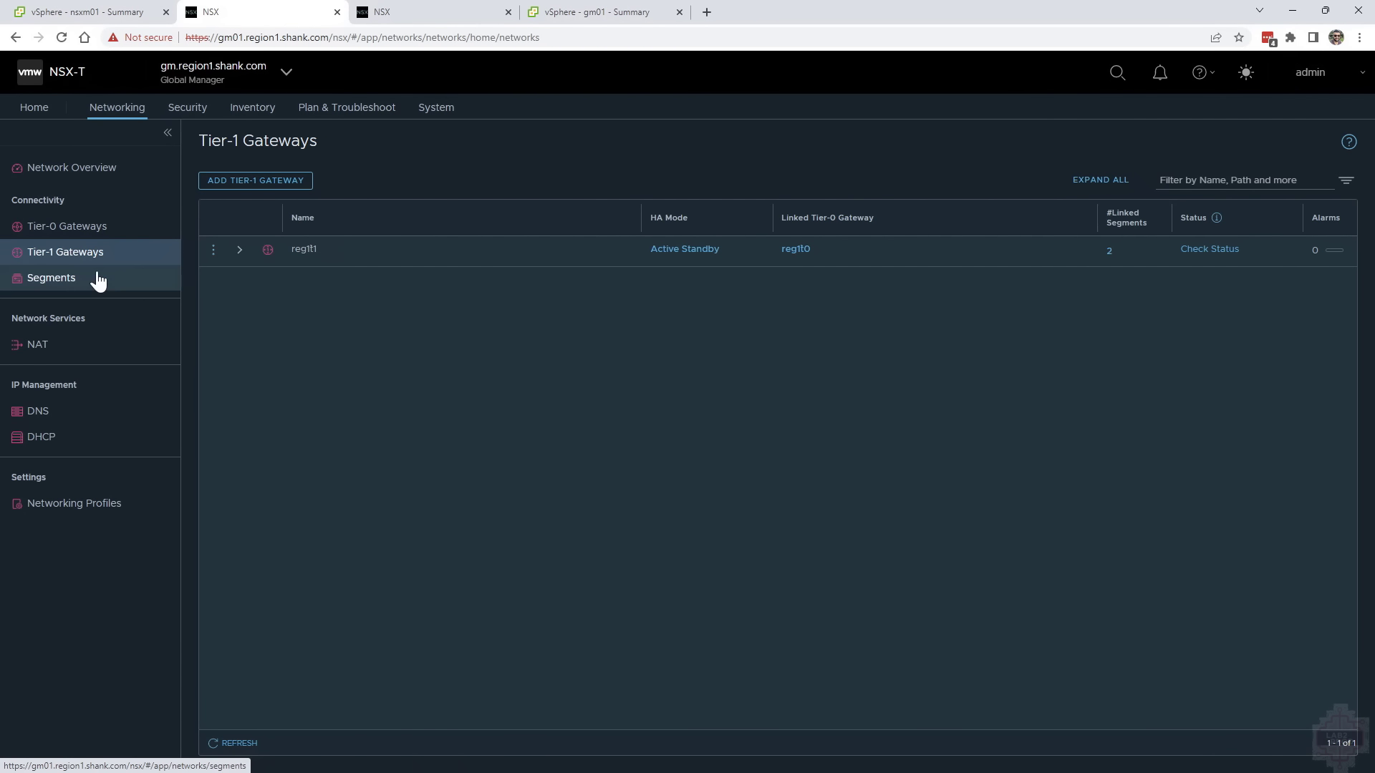
click(98, 279)
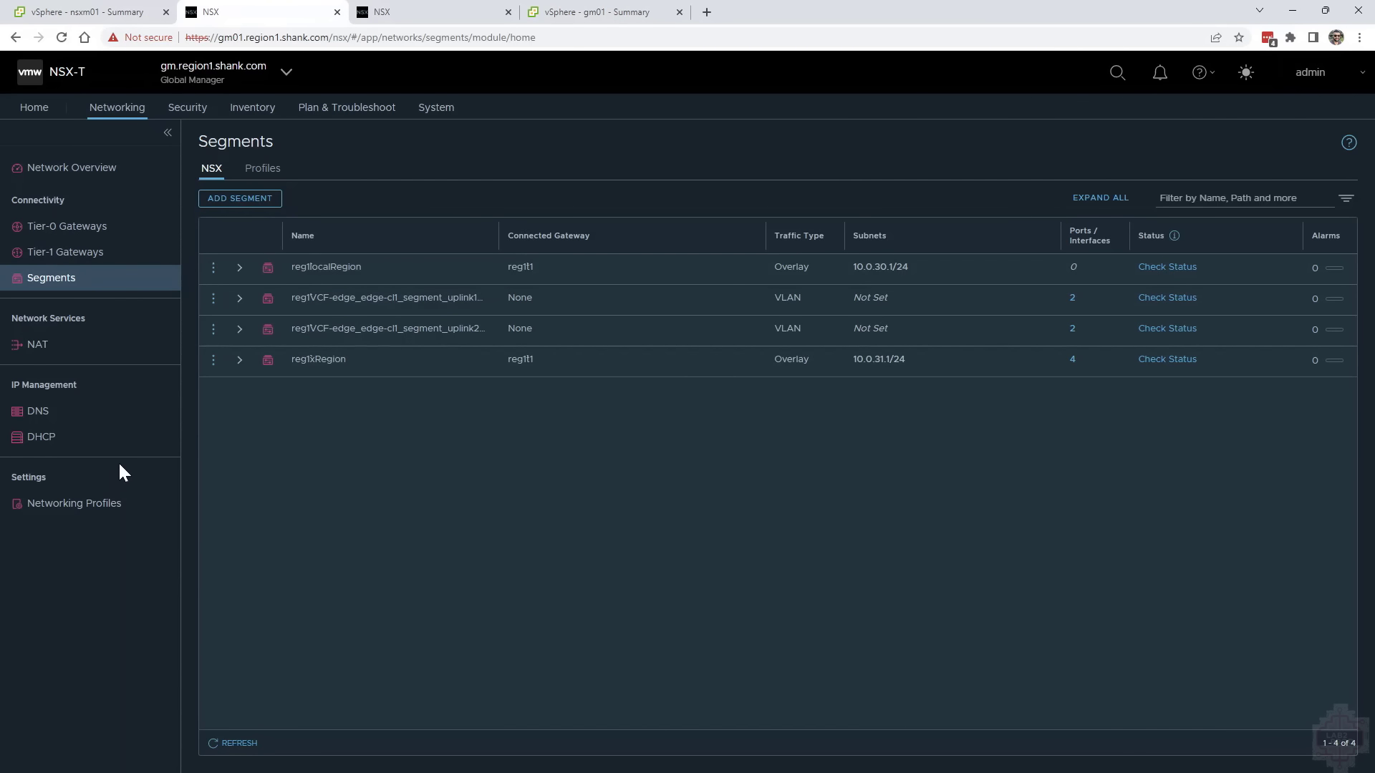
Review the load balancers, server pools and virtual servers on the region 1 Local Manager
click(411, 13)
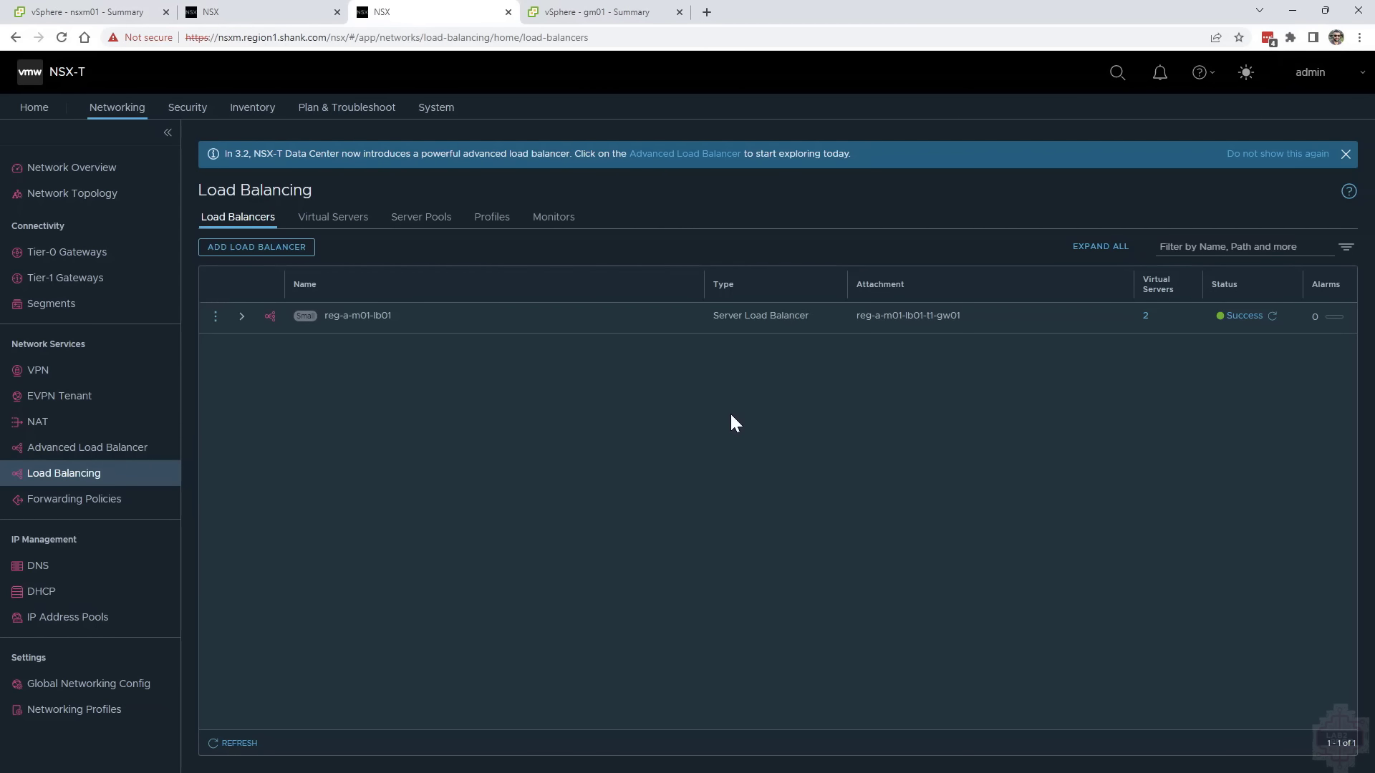
click(413, 219)
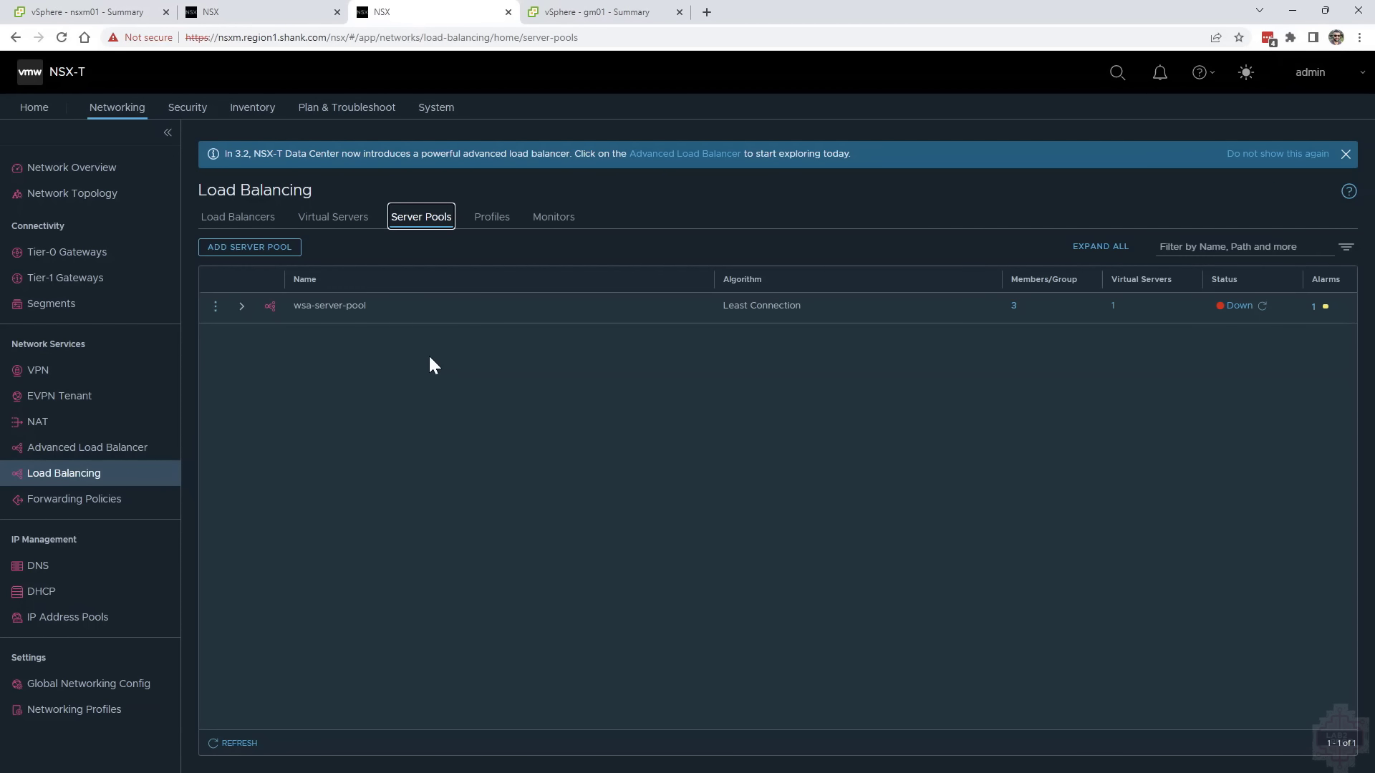
click(350, 220)
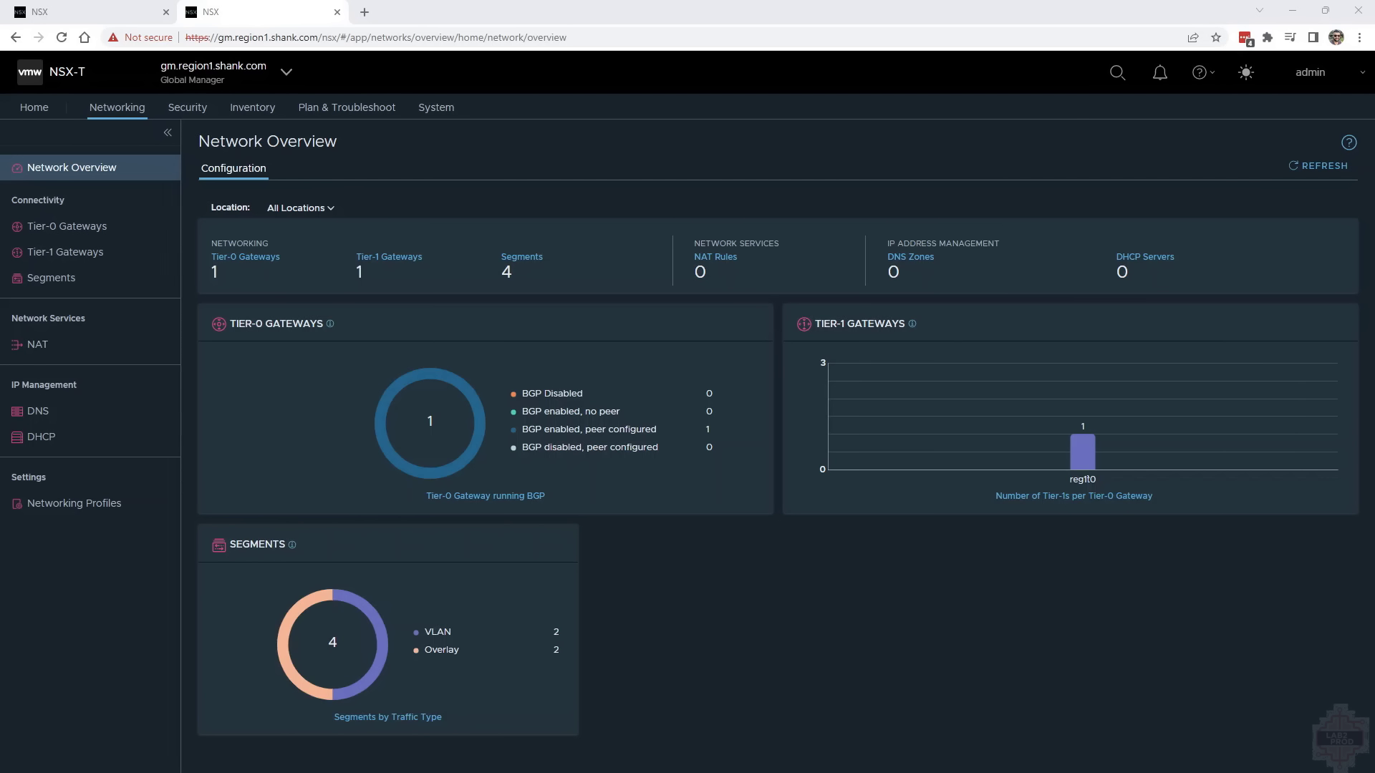
Create a Tier-1 gateway named Cross-Region linked to reg1t0, with ROUTING pool allocation, standby relocation off and all route advertisements enabled
click(56, 253)
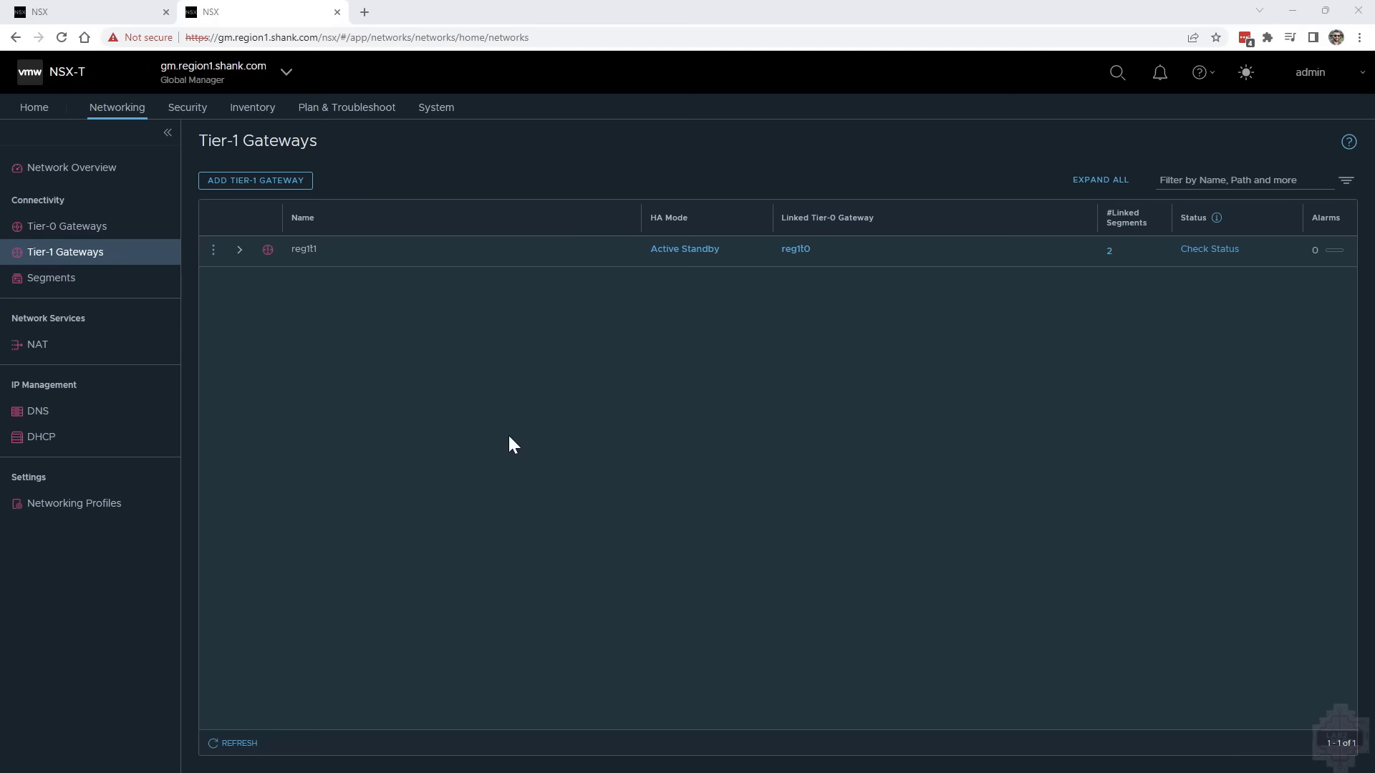
click(298, 183)
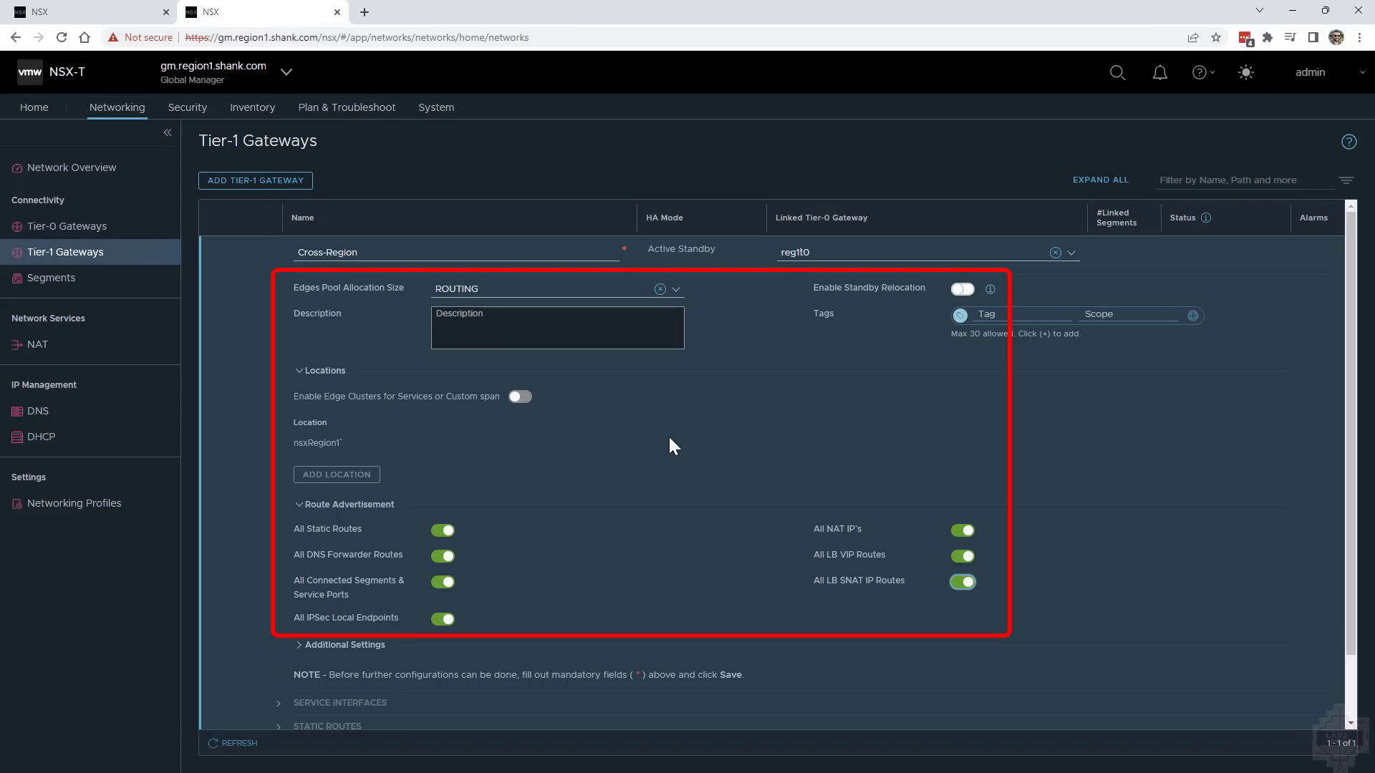
scroll(337, 682, down, 1)
click(318, 680)
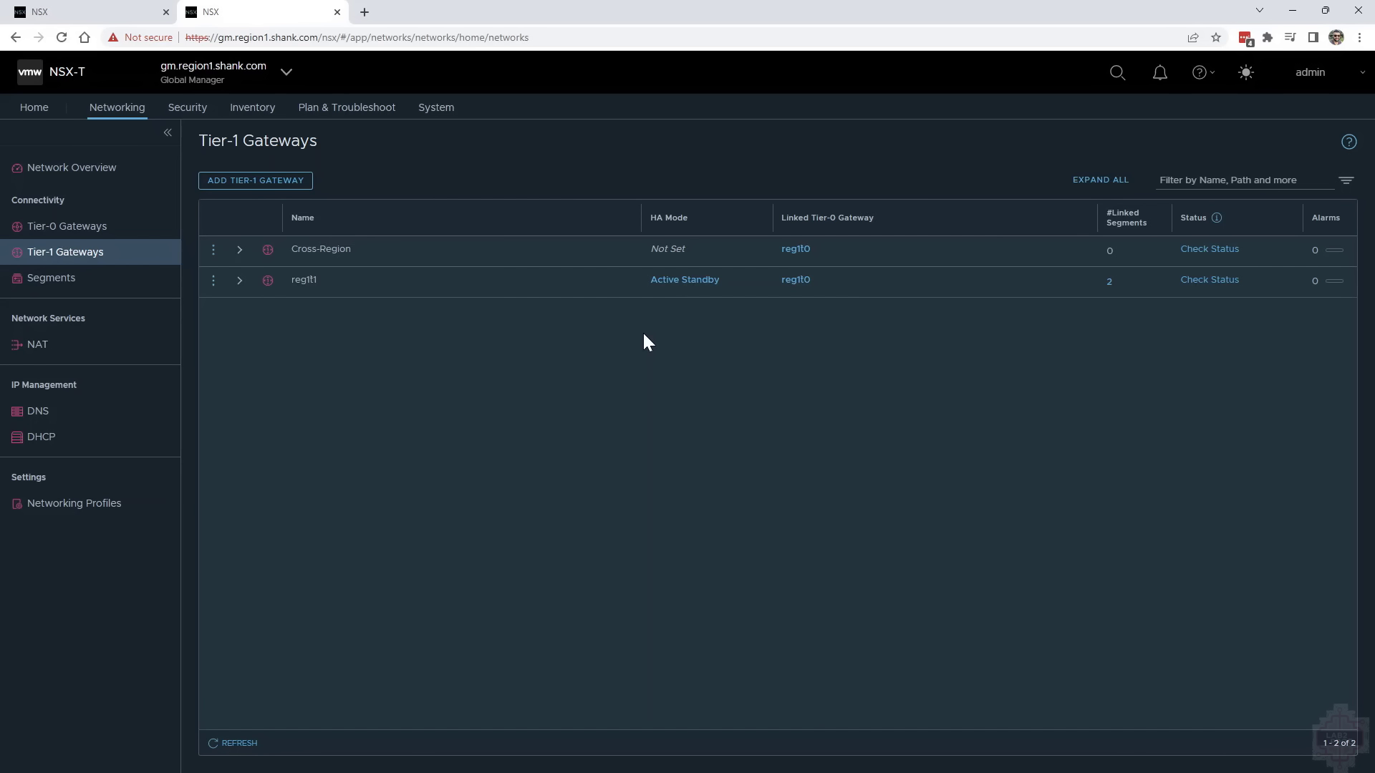
Change the connected gateway of the xRegion segment (10.0.31.1/24) to the Cross-Region Tier-1 gateway and save the segment
click(126, 279)
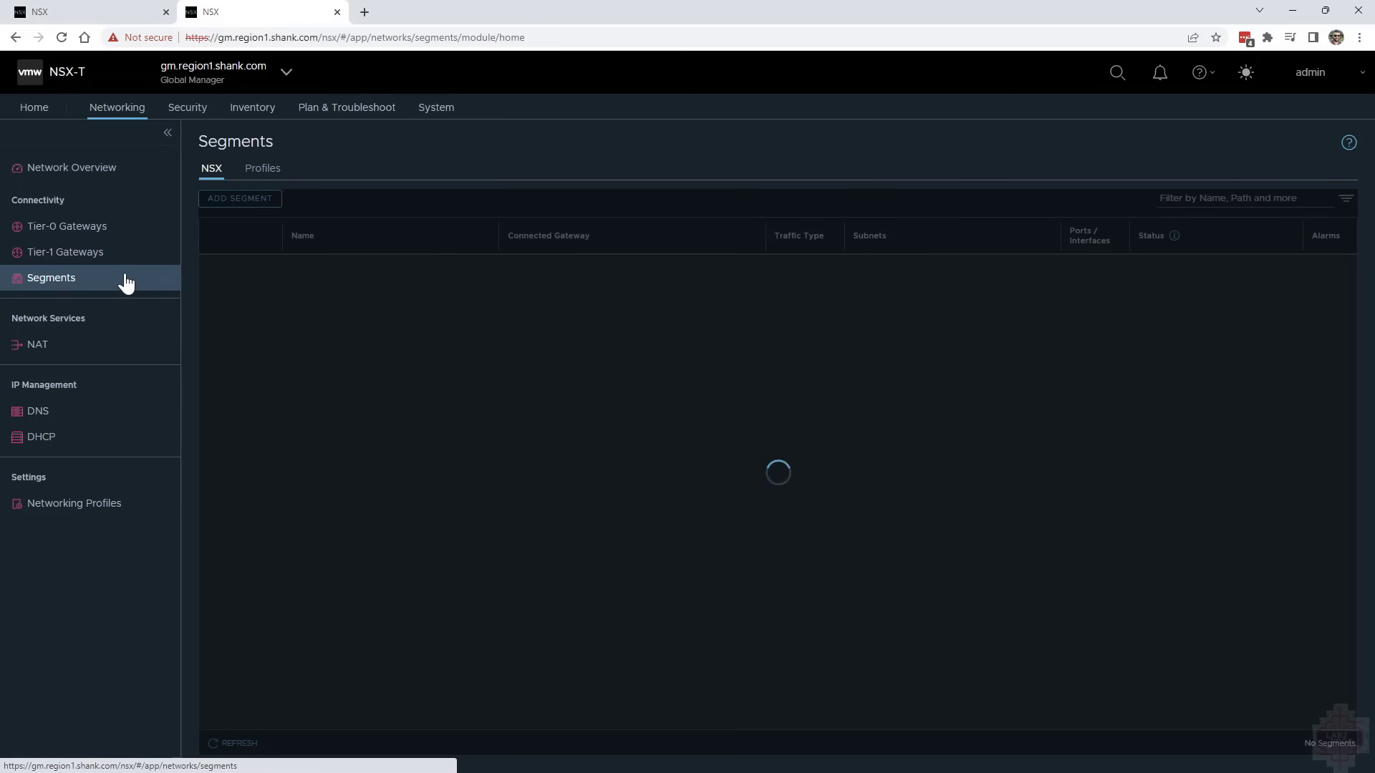
click(213, 360)
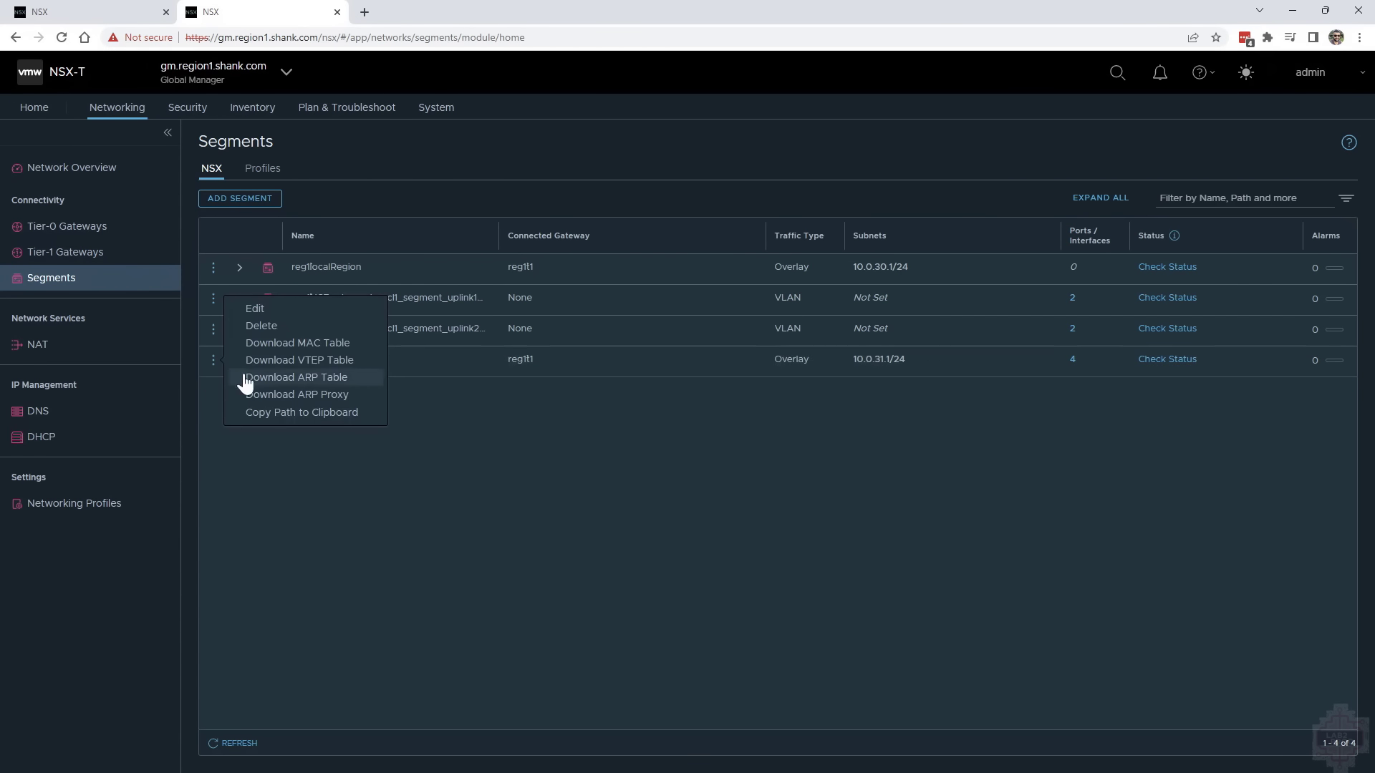
click(254, 309)
click(568, 364)
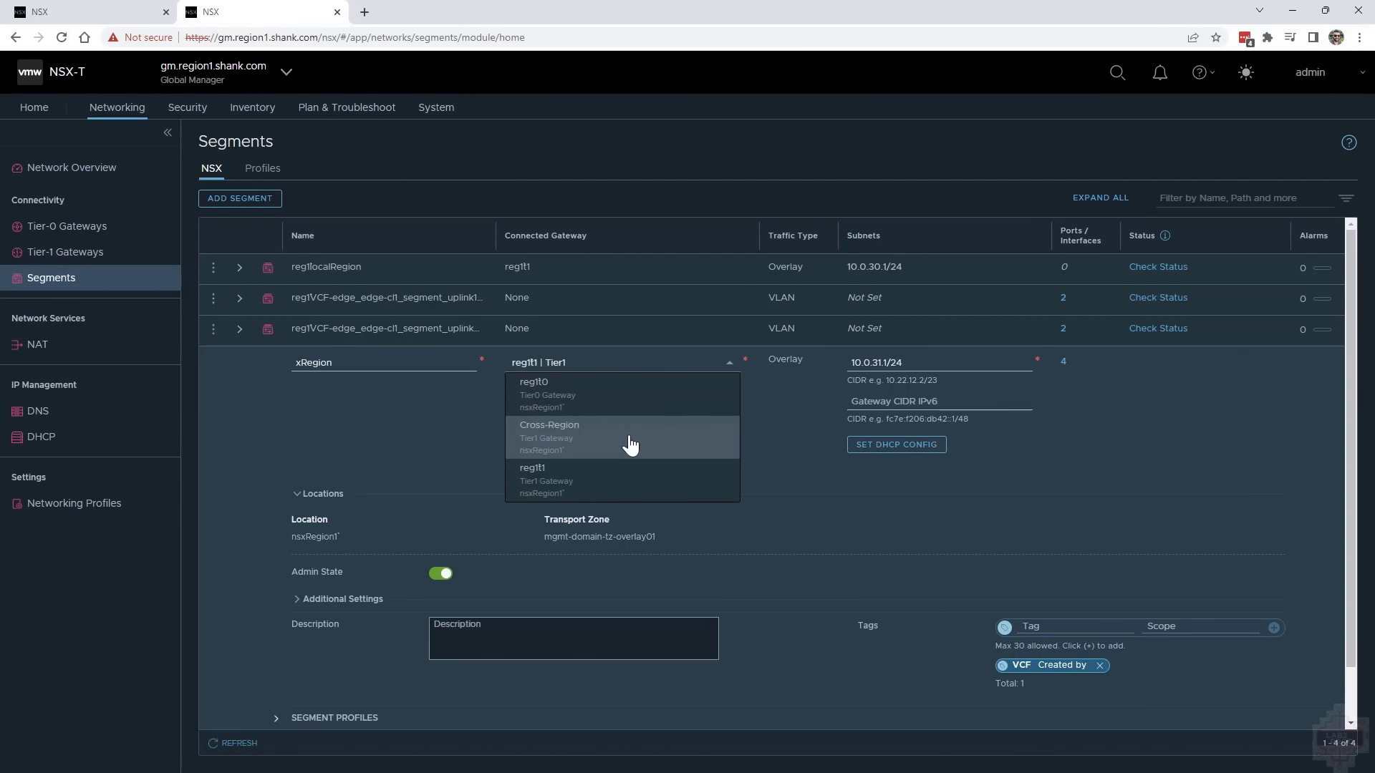
click(630, 445)
scroll(418, 588, down, 2)
click(315, 628)
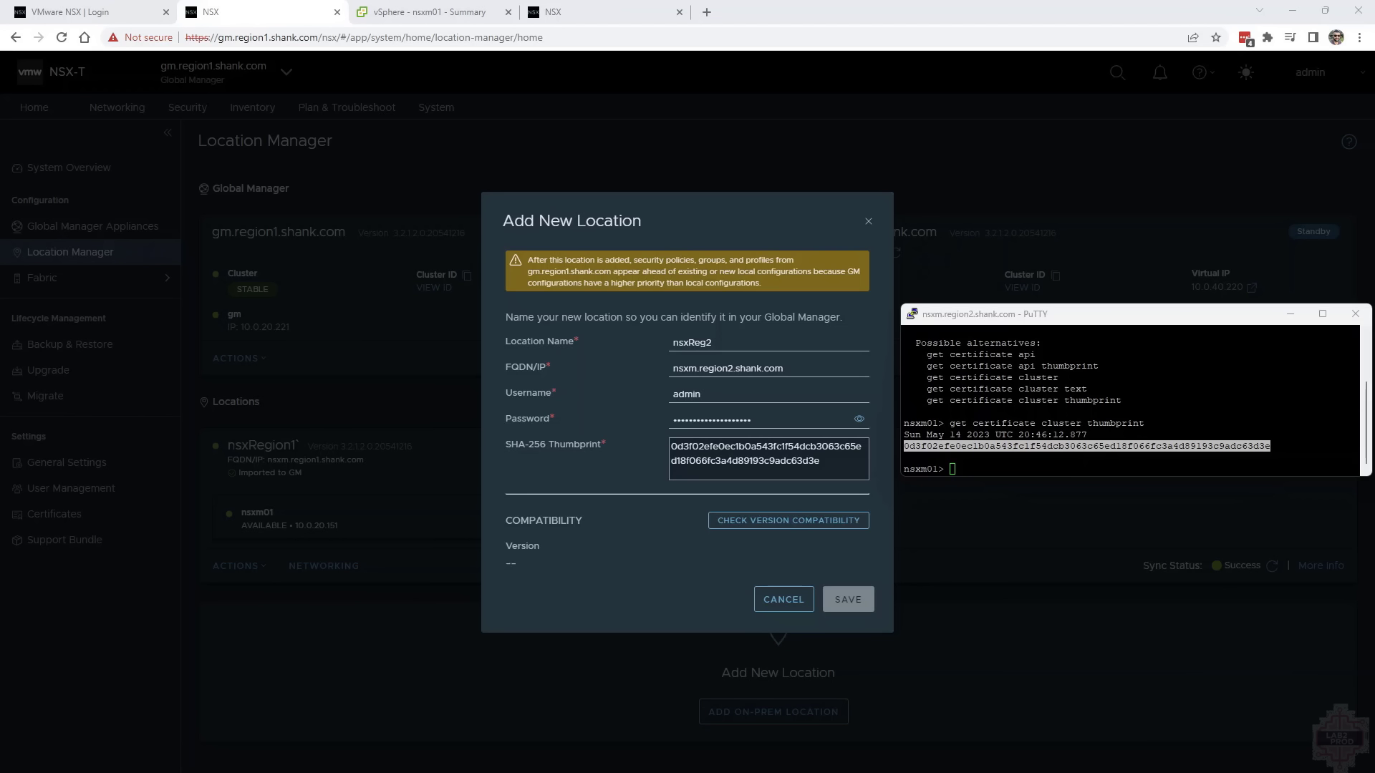
Check version compatibility and save the nsxReg2 location (nsxm.region2.shank.com), and import its objects into the Global Manager with the prefix reg2
click(777, 517)
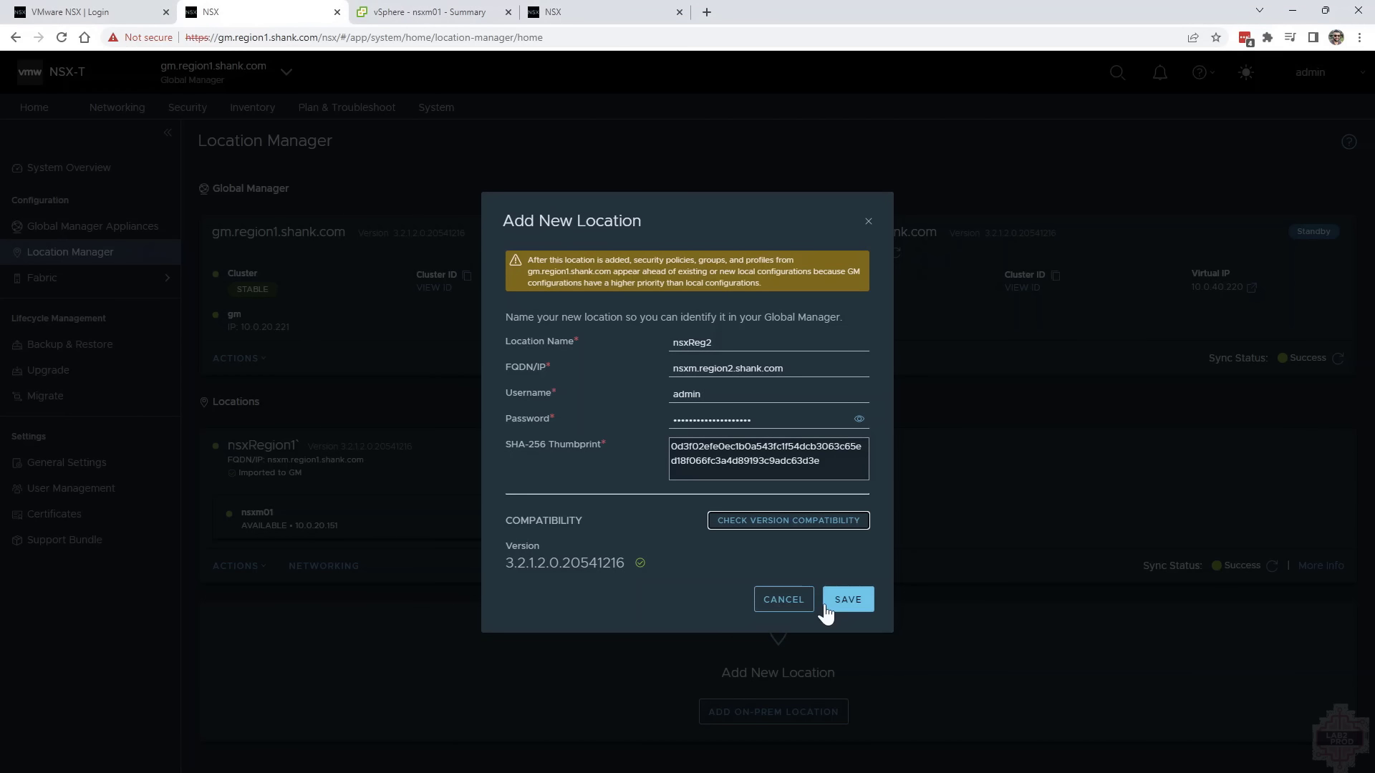
click(827, 609)
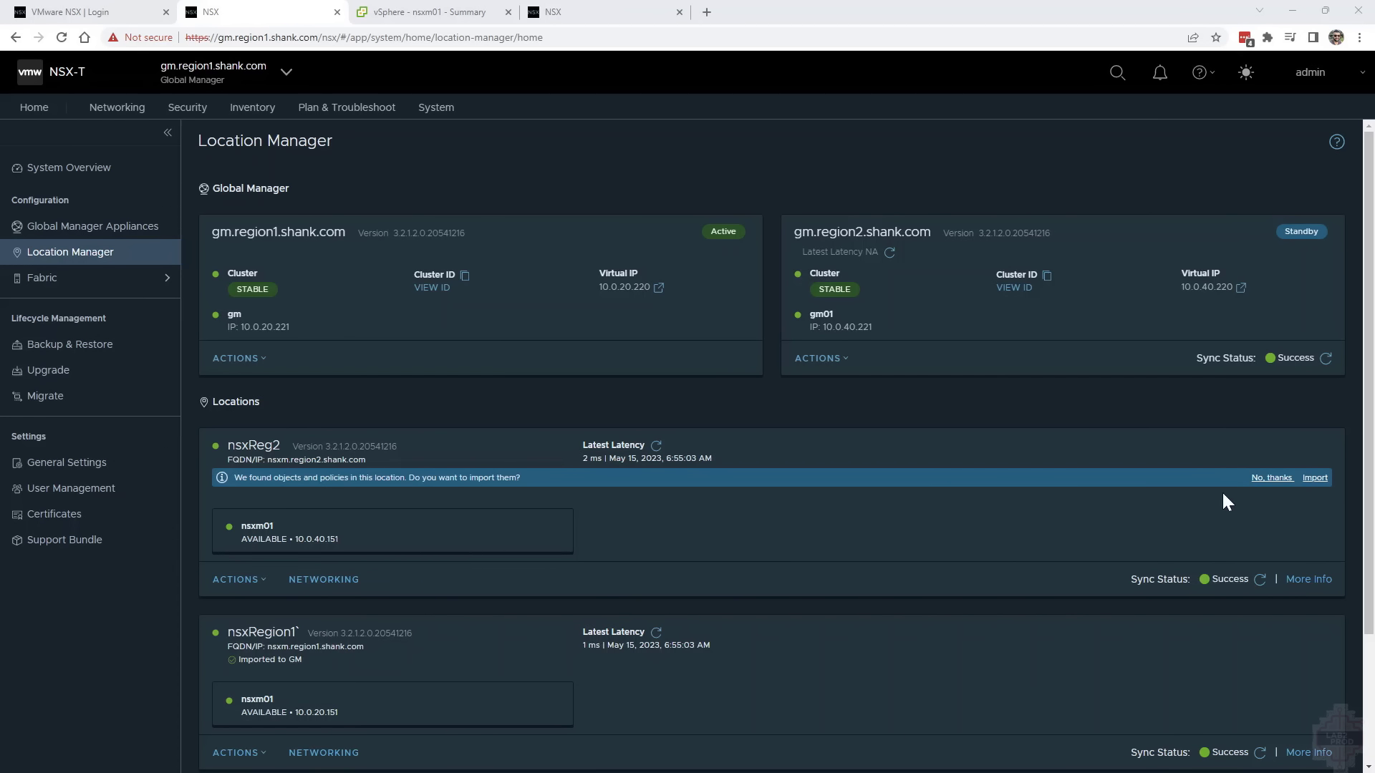
click(1315, 479)
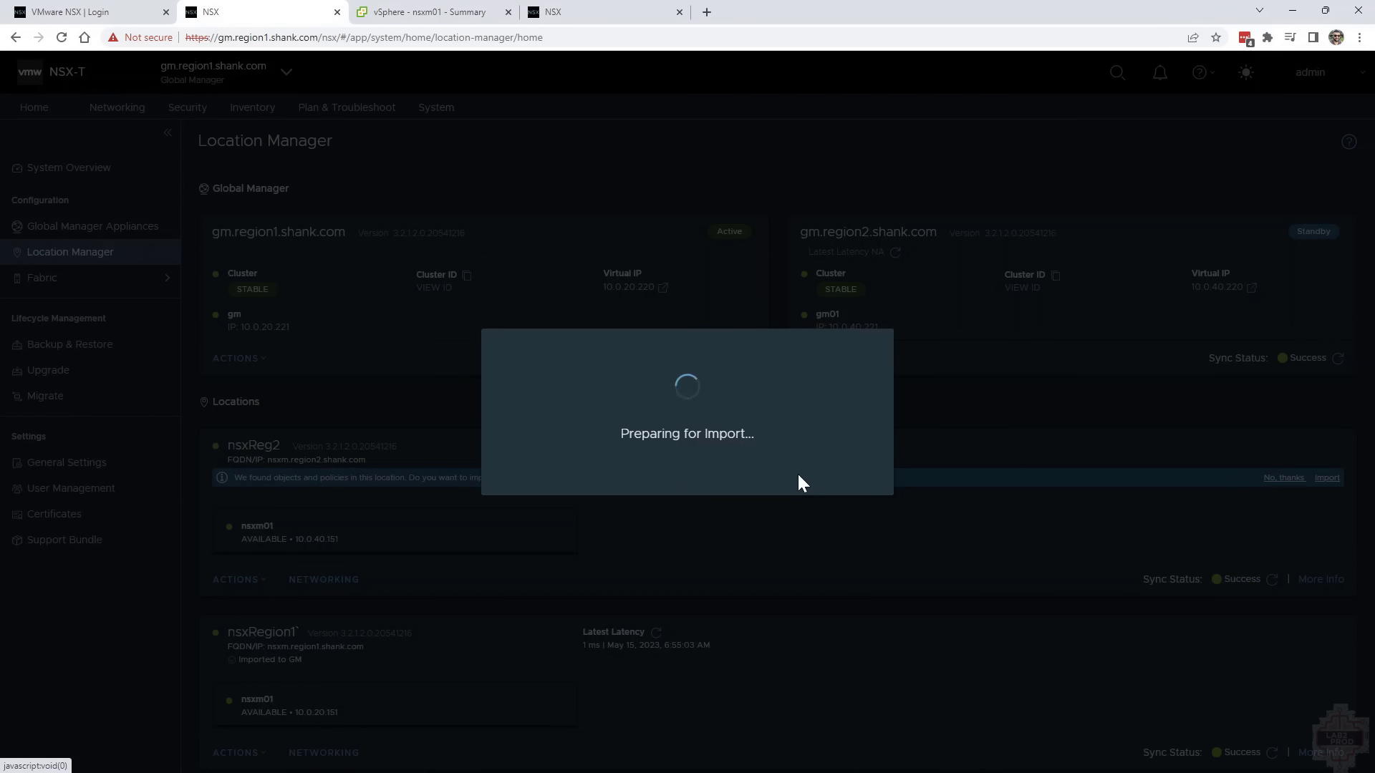
text(reg2)
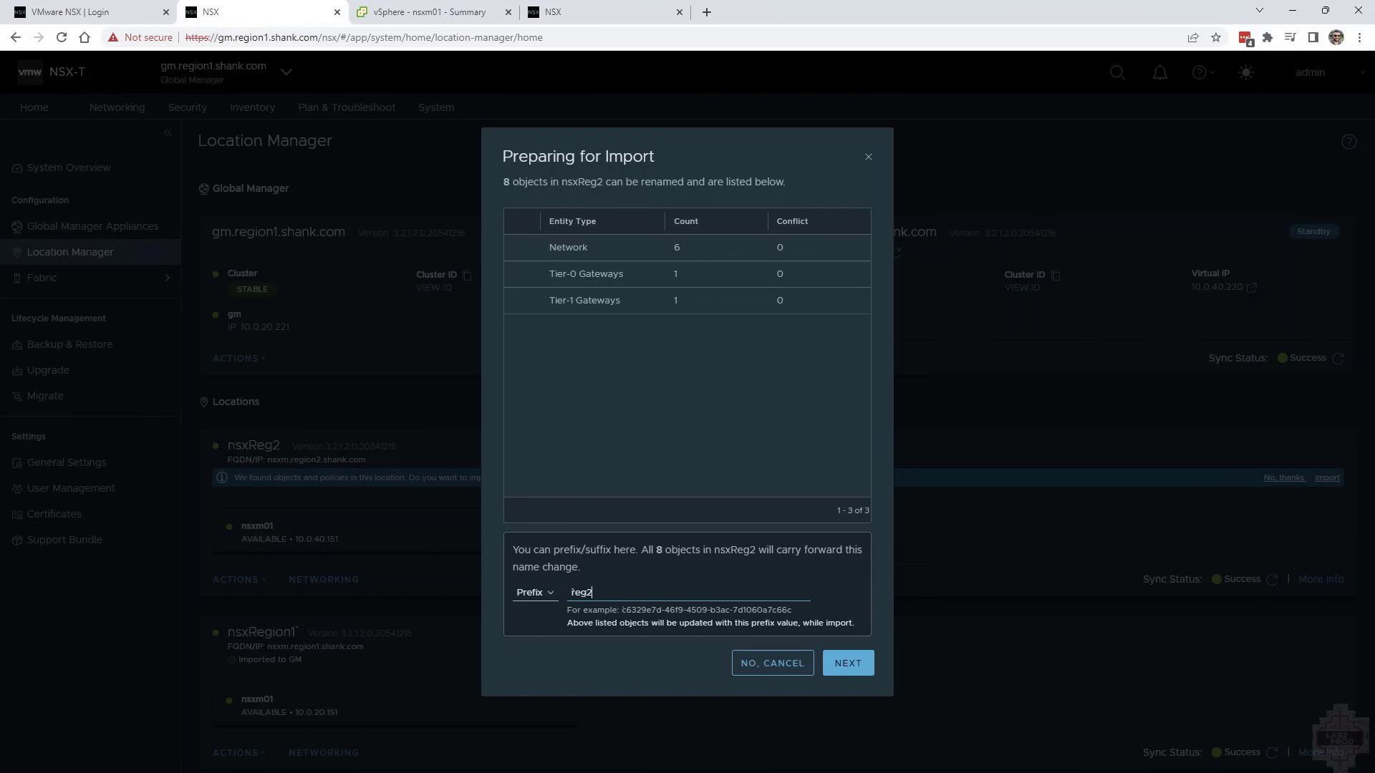
click(845, 663)
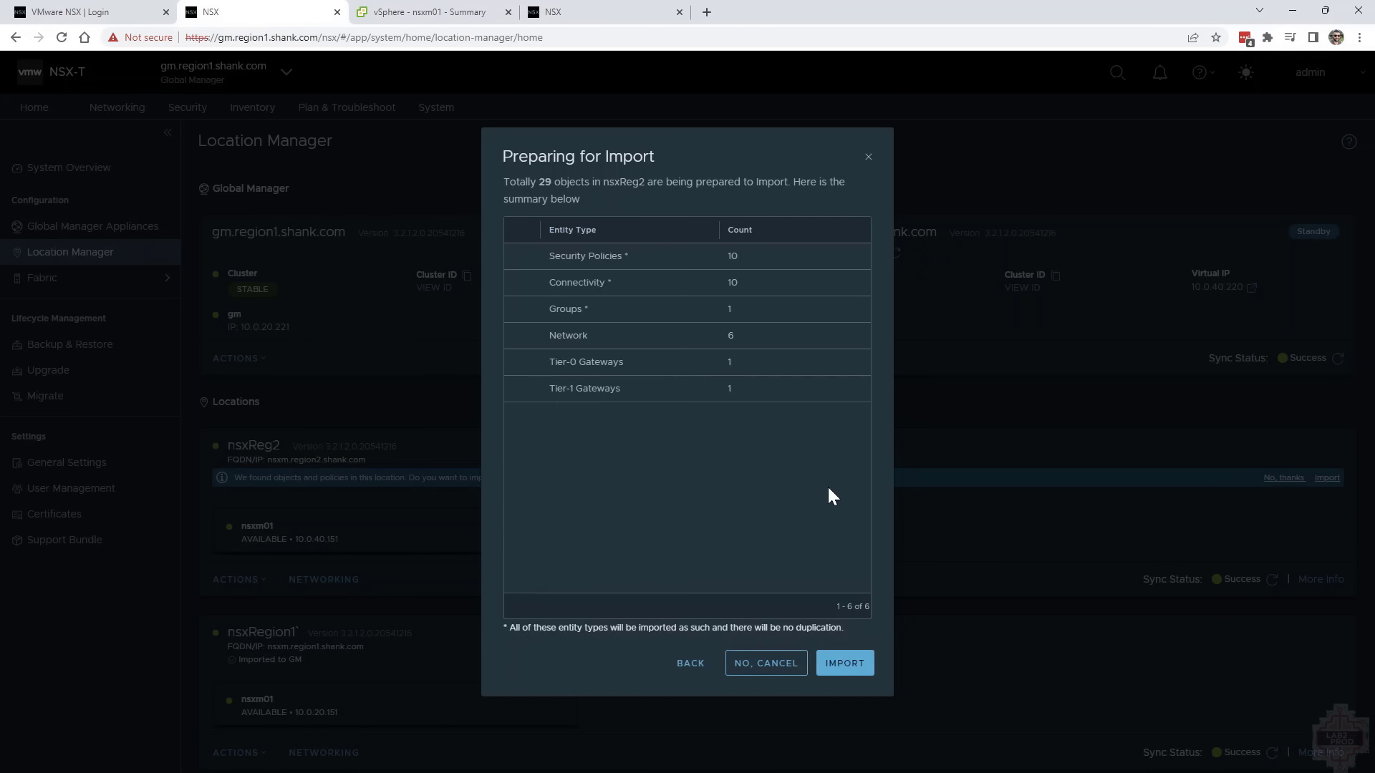
click(849, 659)
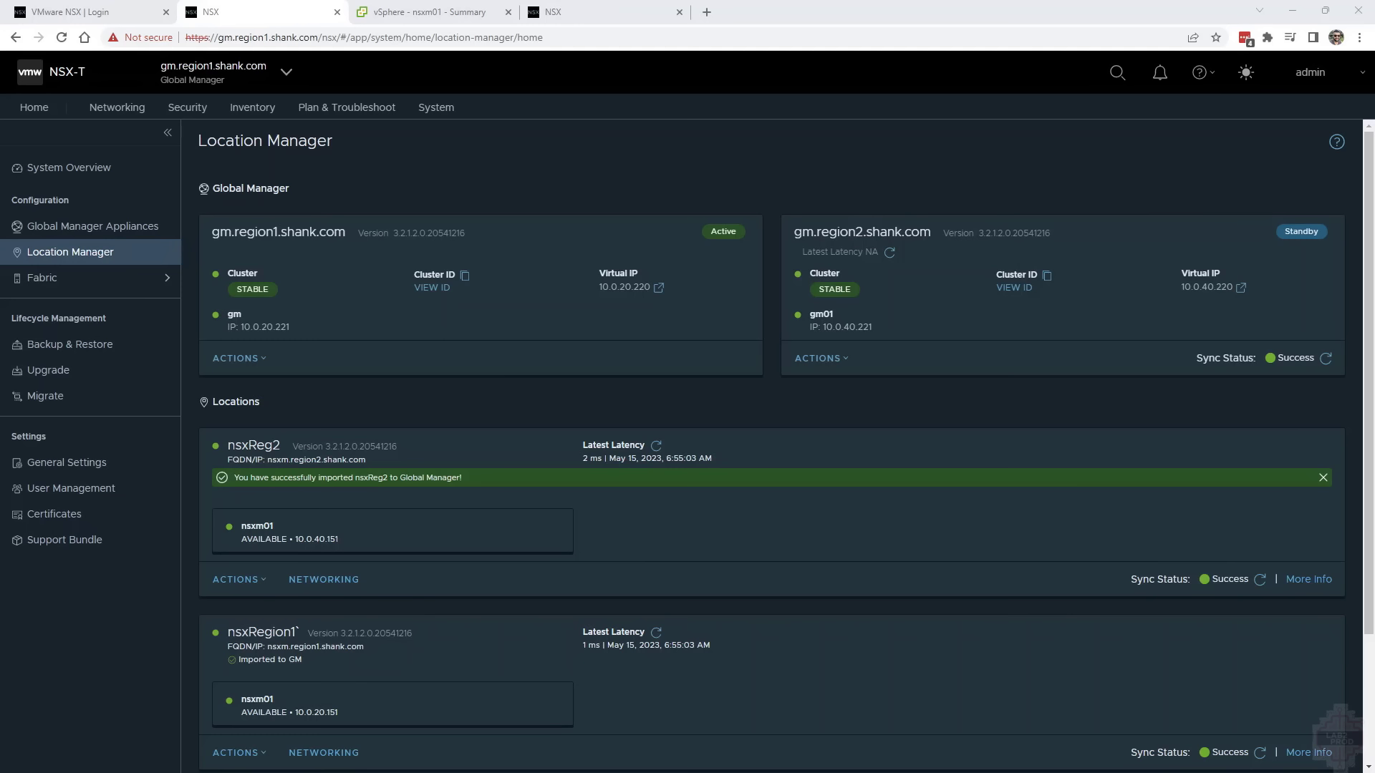
Remove the linked Tier-0 gateway from the imported reg2t1 Tier-1 gateway and save the change
click(117, 111)
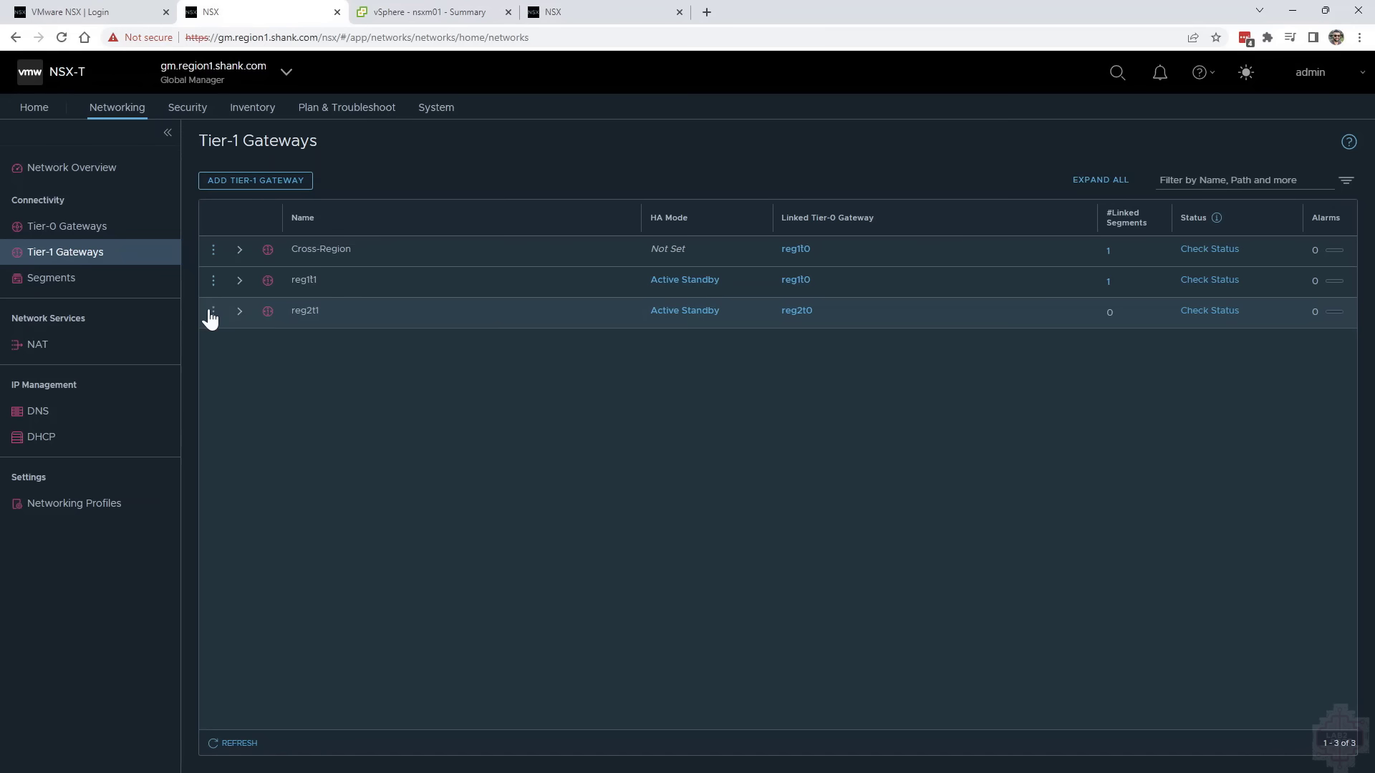
click(213, 312)
click(265, 279)
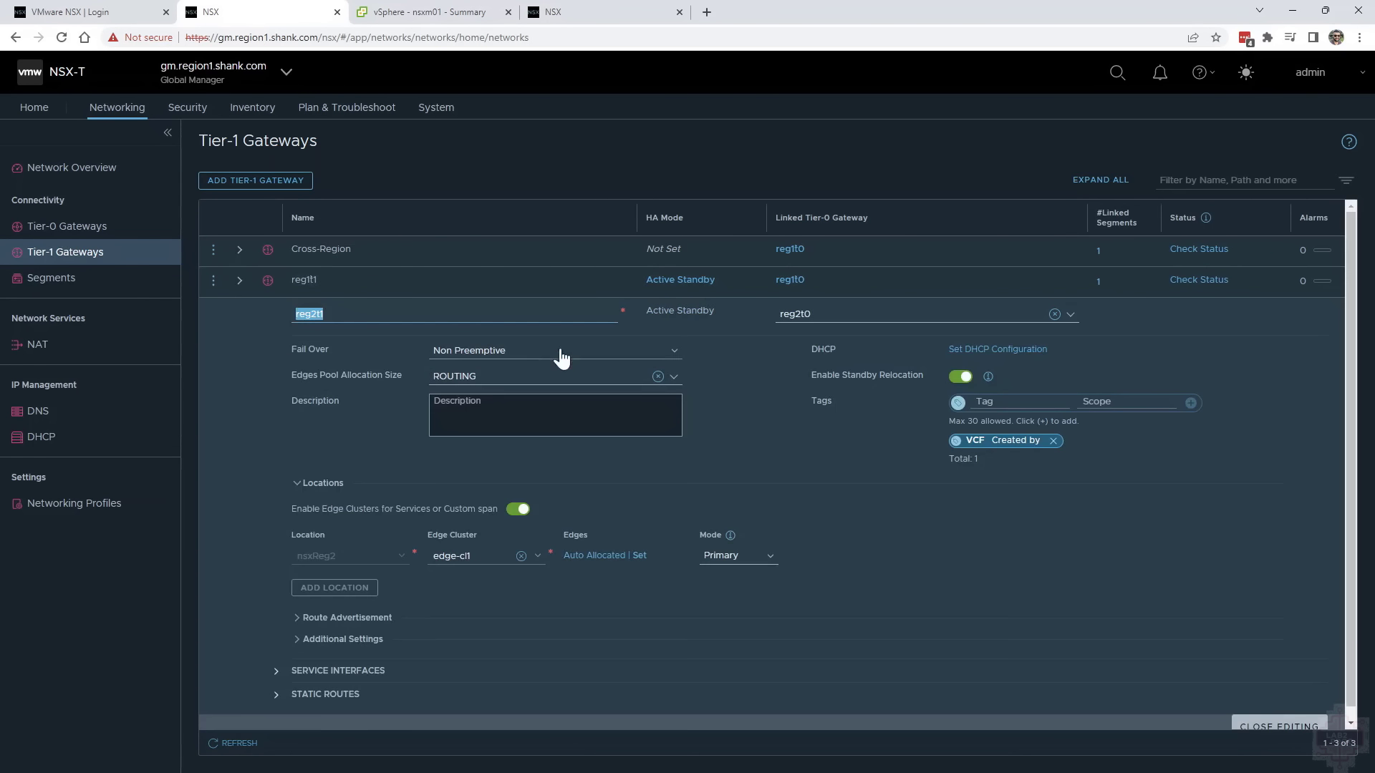
click(825, 315)
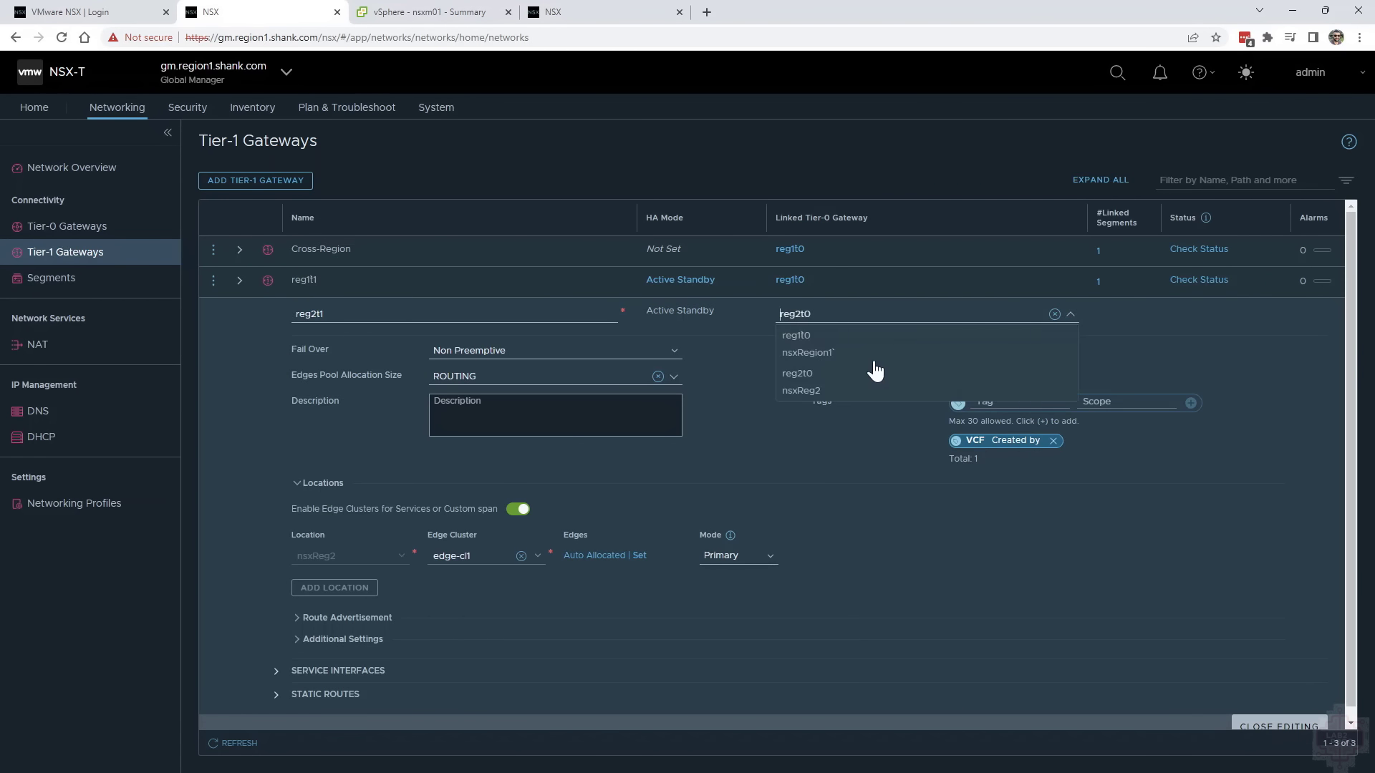
click(1054, 314)
click(328, 647)
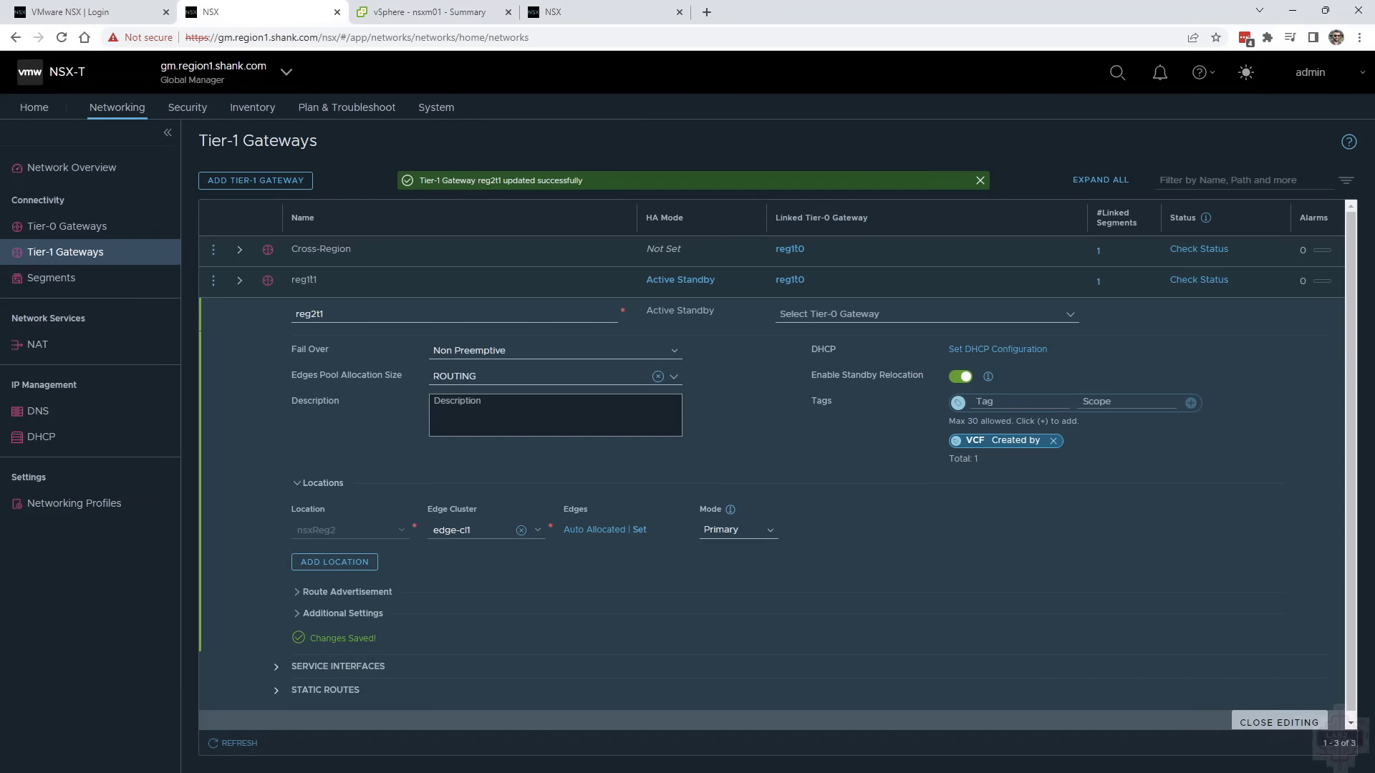
Leave the reg2t1 editing form and open the Tier-0 gateways list
click(113, 230)
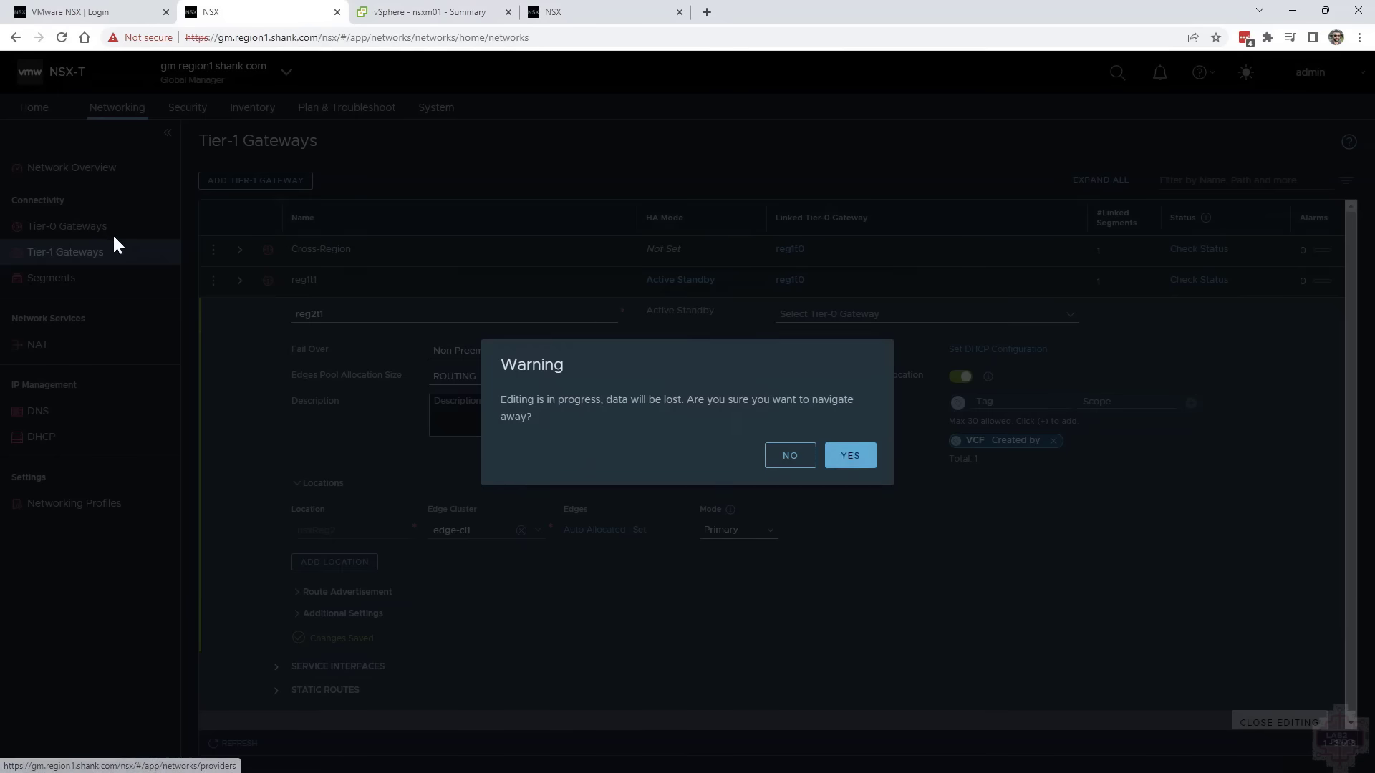
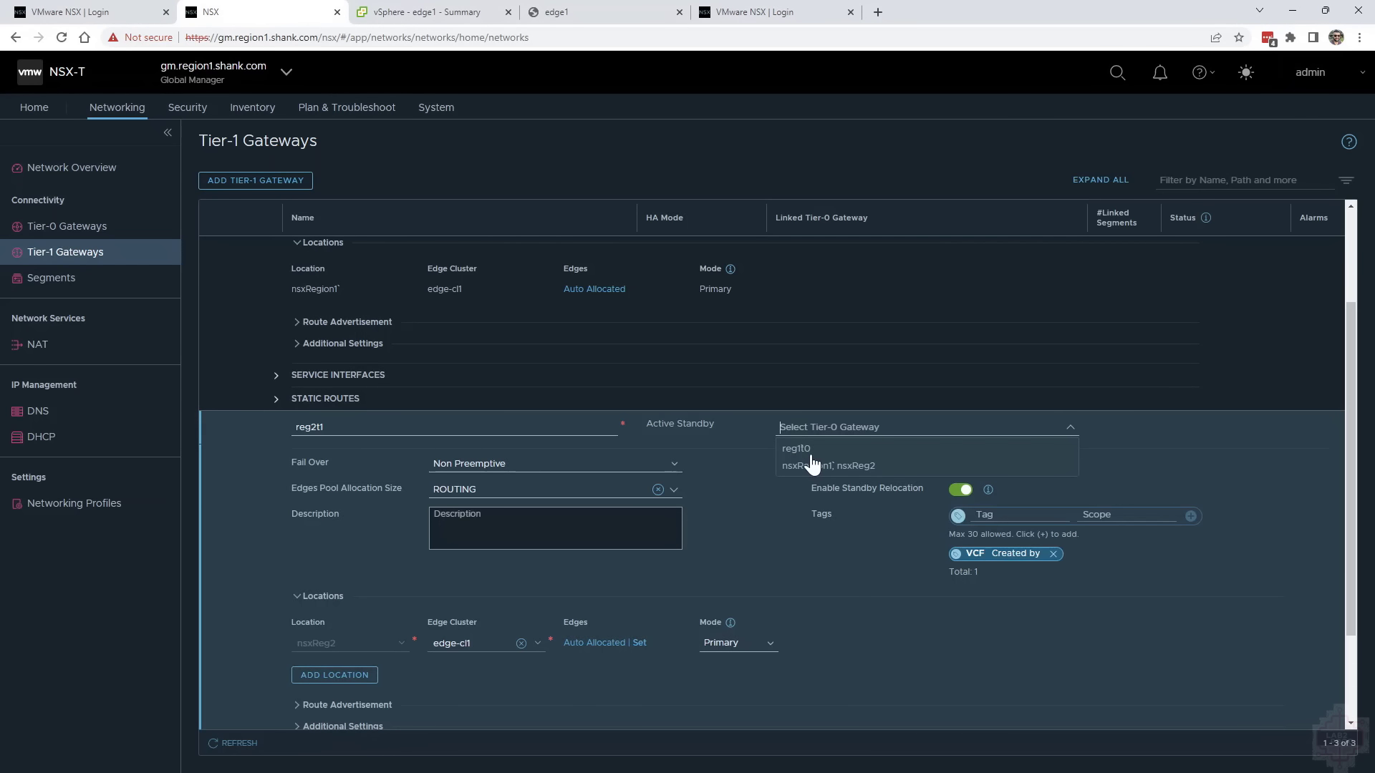
Link the reg2t1 Tier-1 gateway to the reg1t0 Tier-0 gateway, delete its nsxRegion1 location, and save the gateway
click(818, 462)
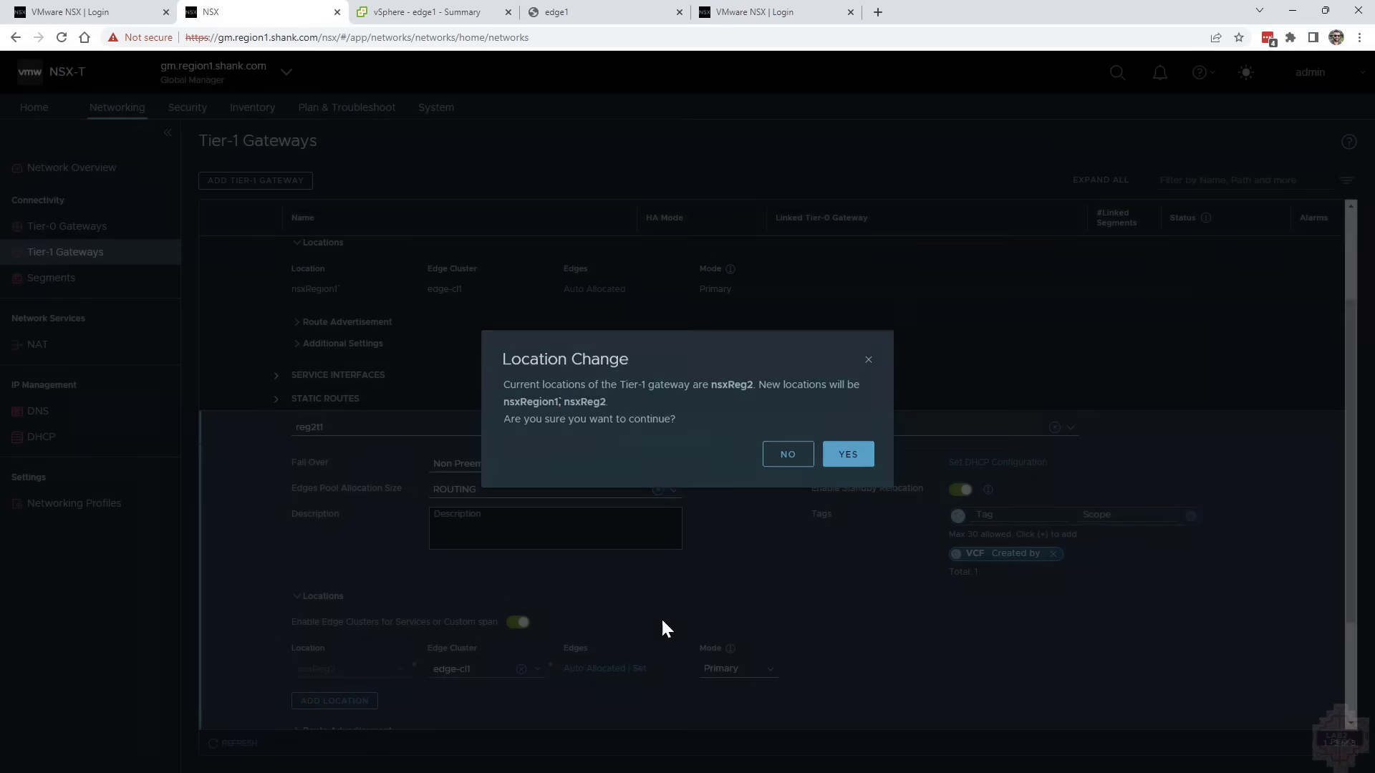
click(847, 469)
click(316, 668)
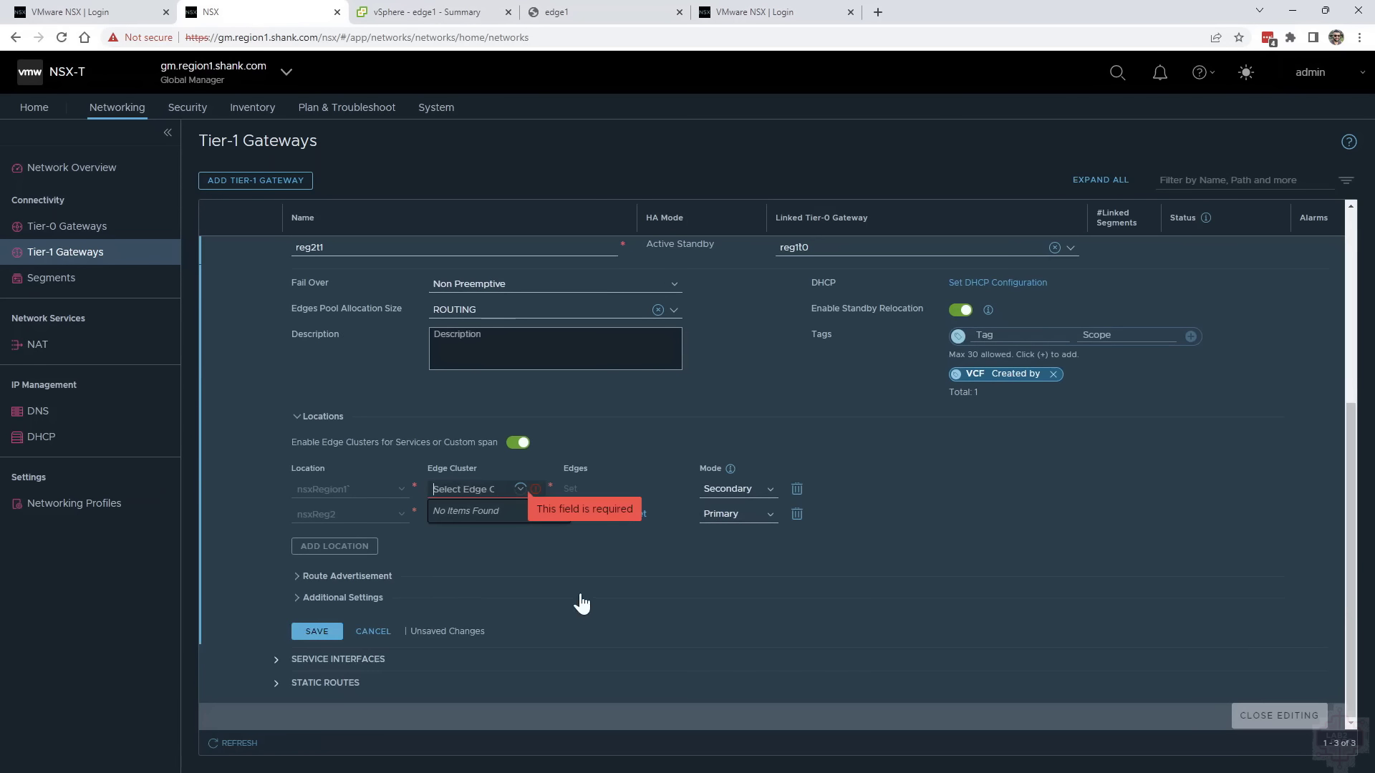
scroll(899, 485, up, 2)
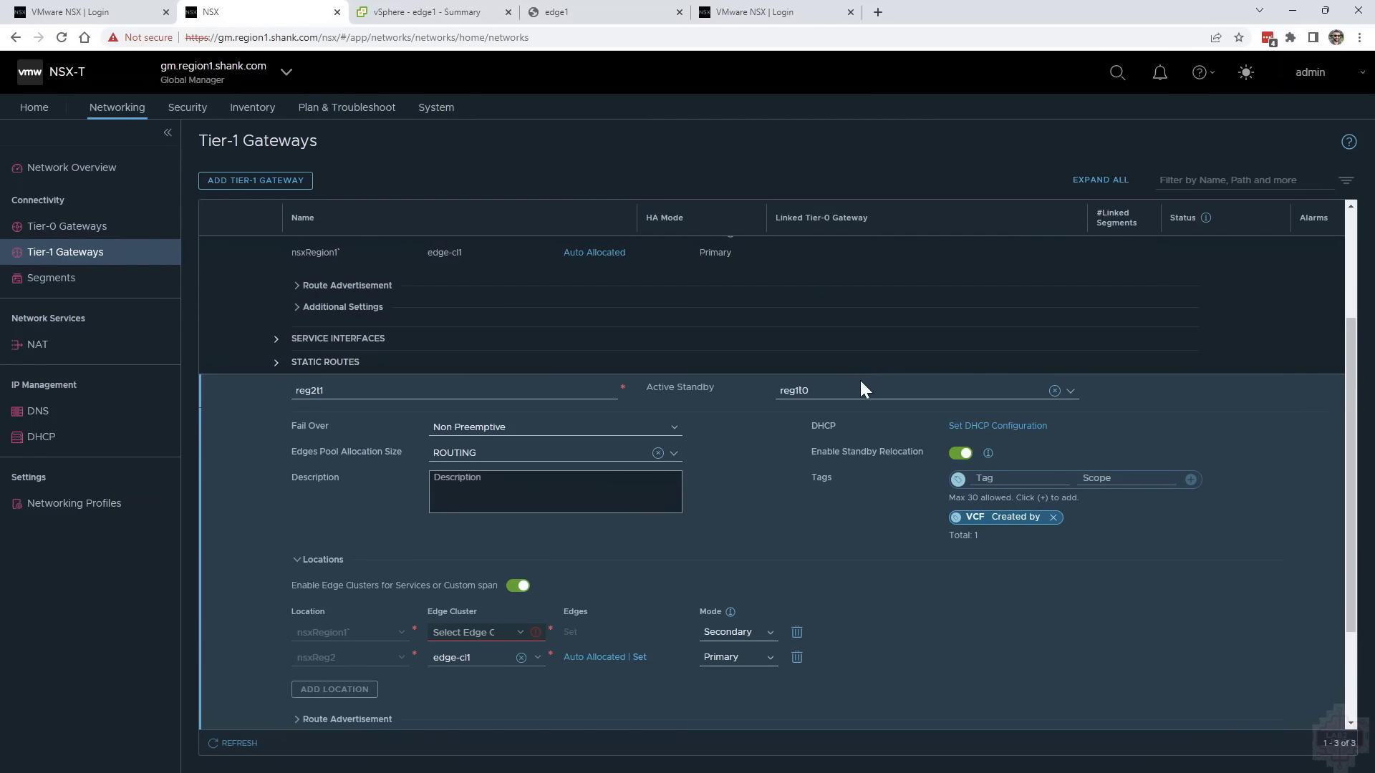
scroll(802, 577, down, 1)
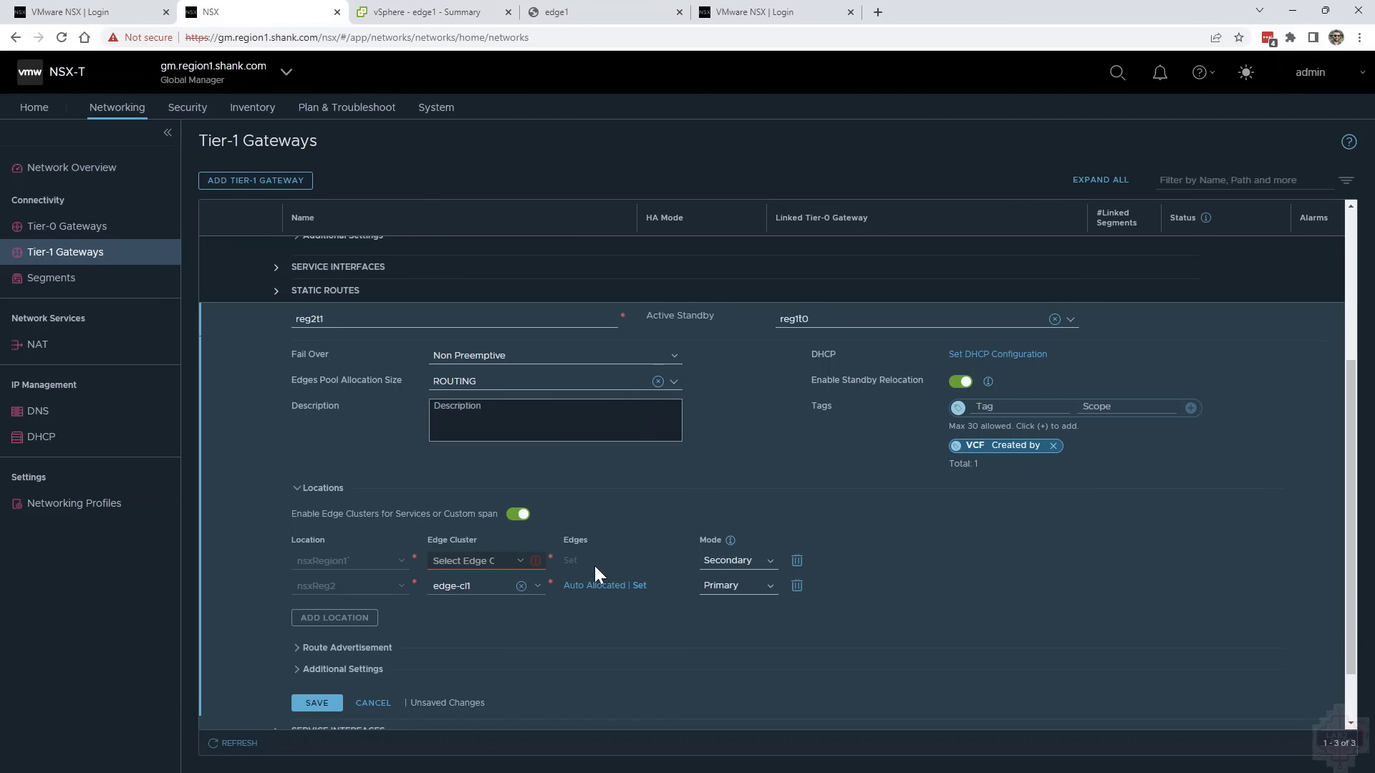
click(797, 562)
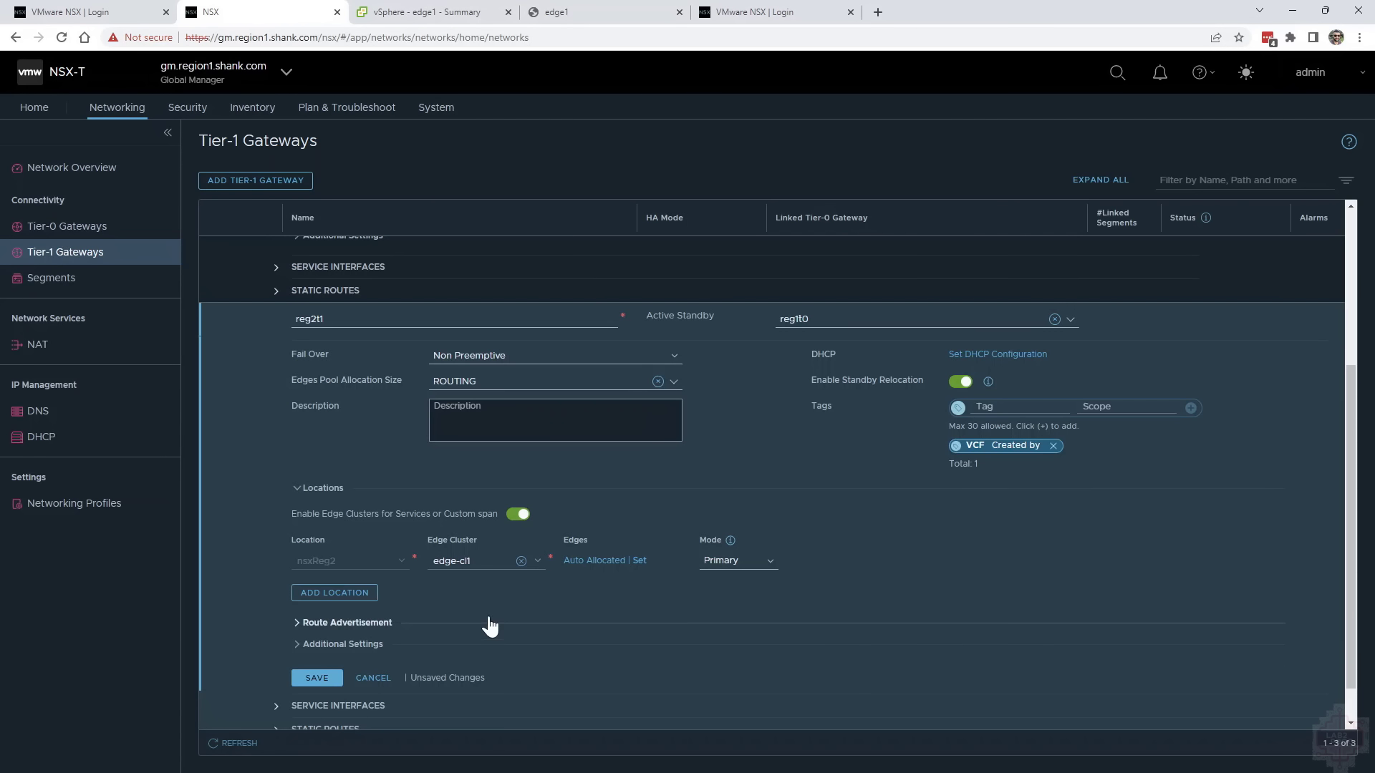
click(316, 678)
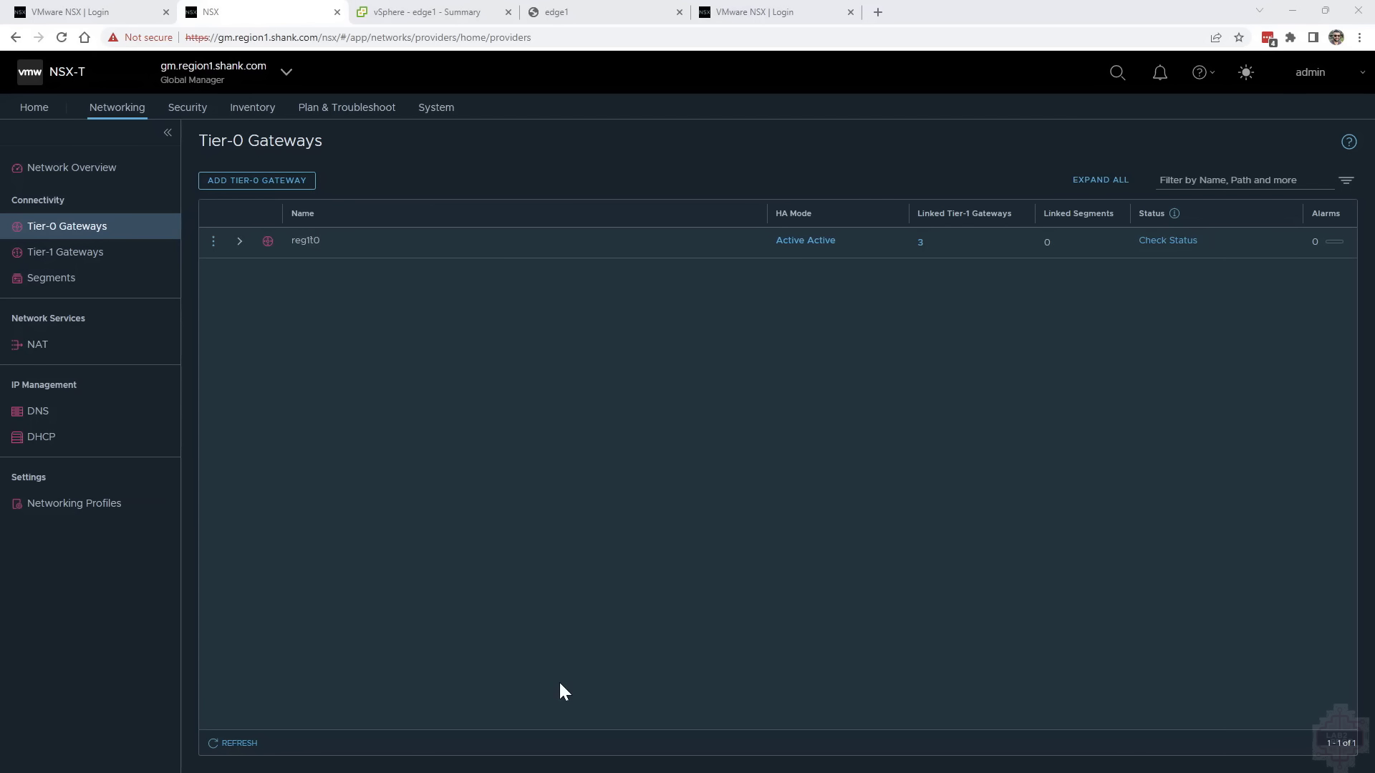
Open the reg1t0 Tier-0 gateway for editing and review the route re-distribution sources selected for the region 1 location
click(239, 242)
click(212, 244)
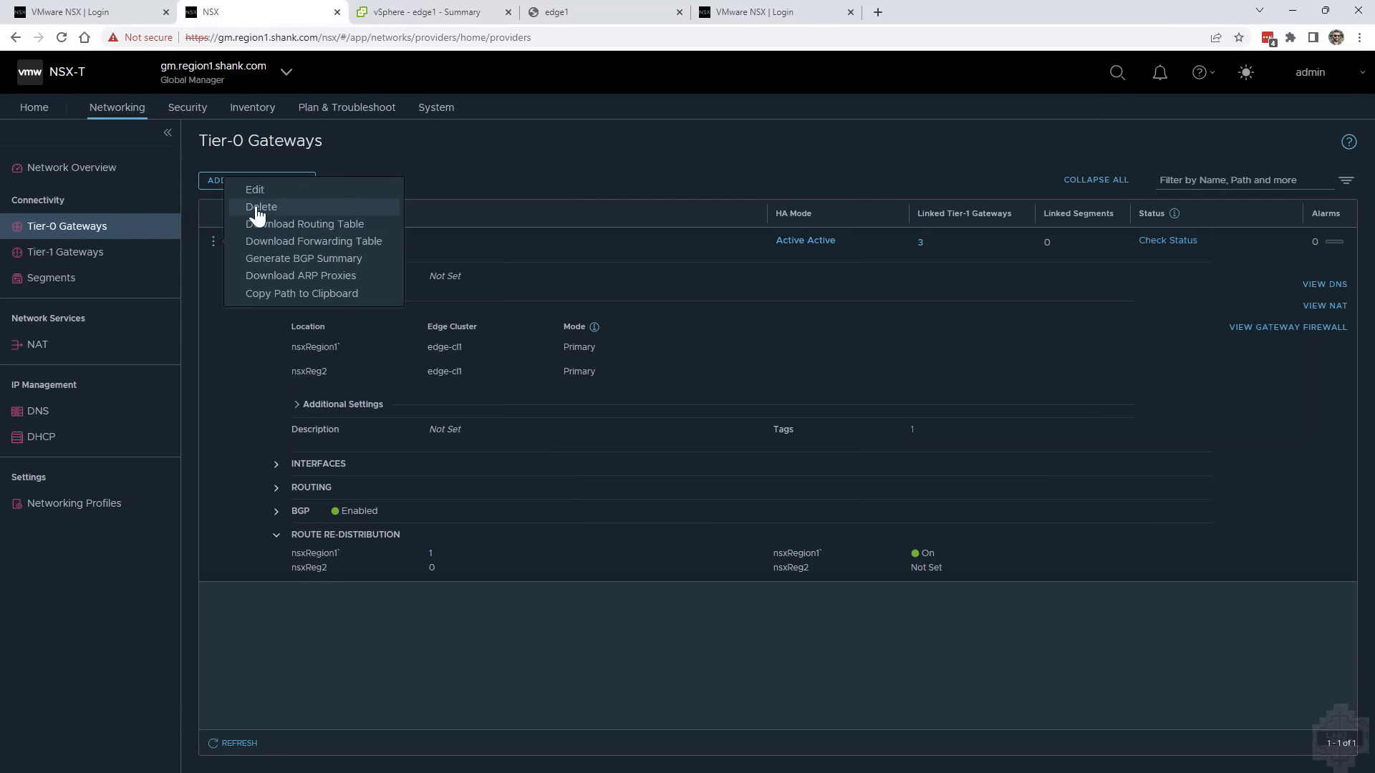
click(261, 191)
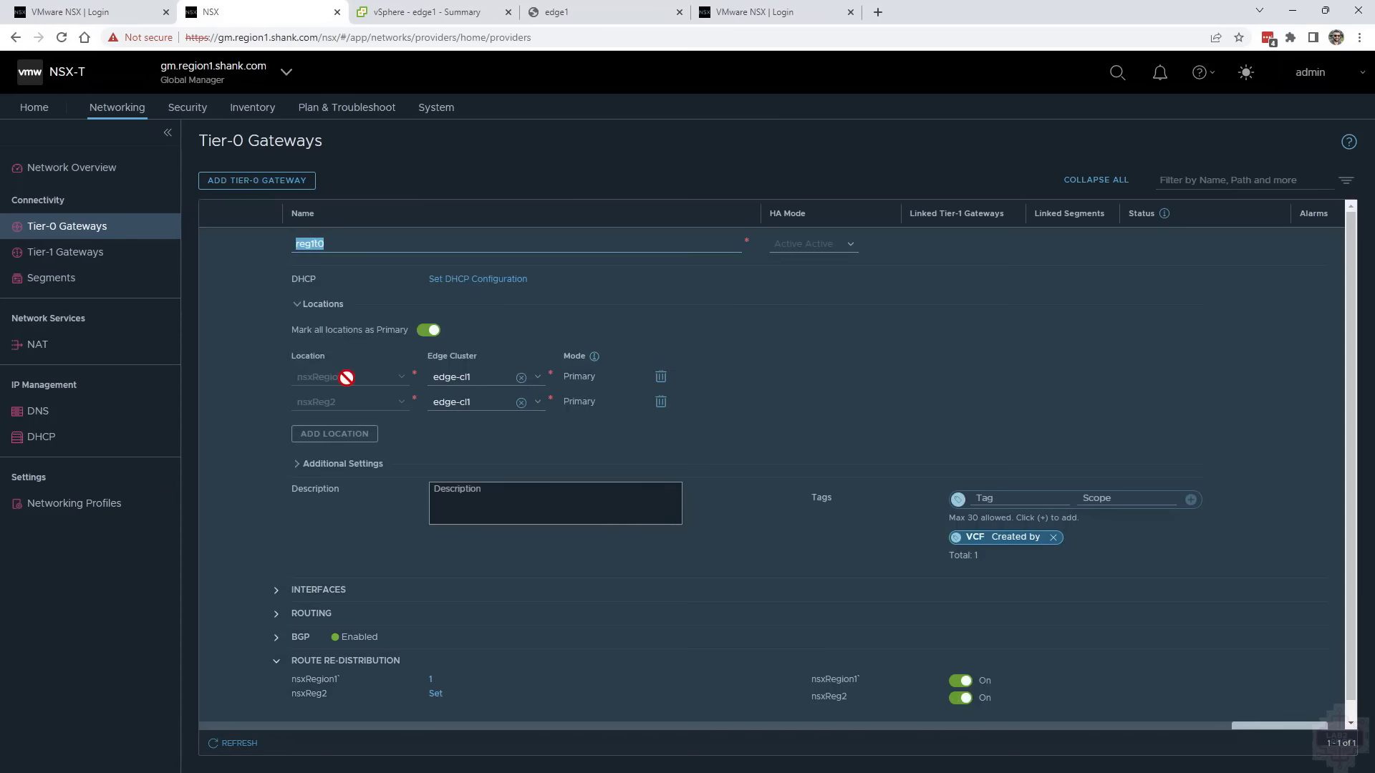
click(436, 679)
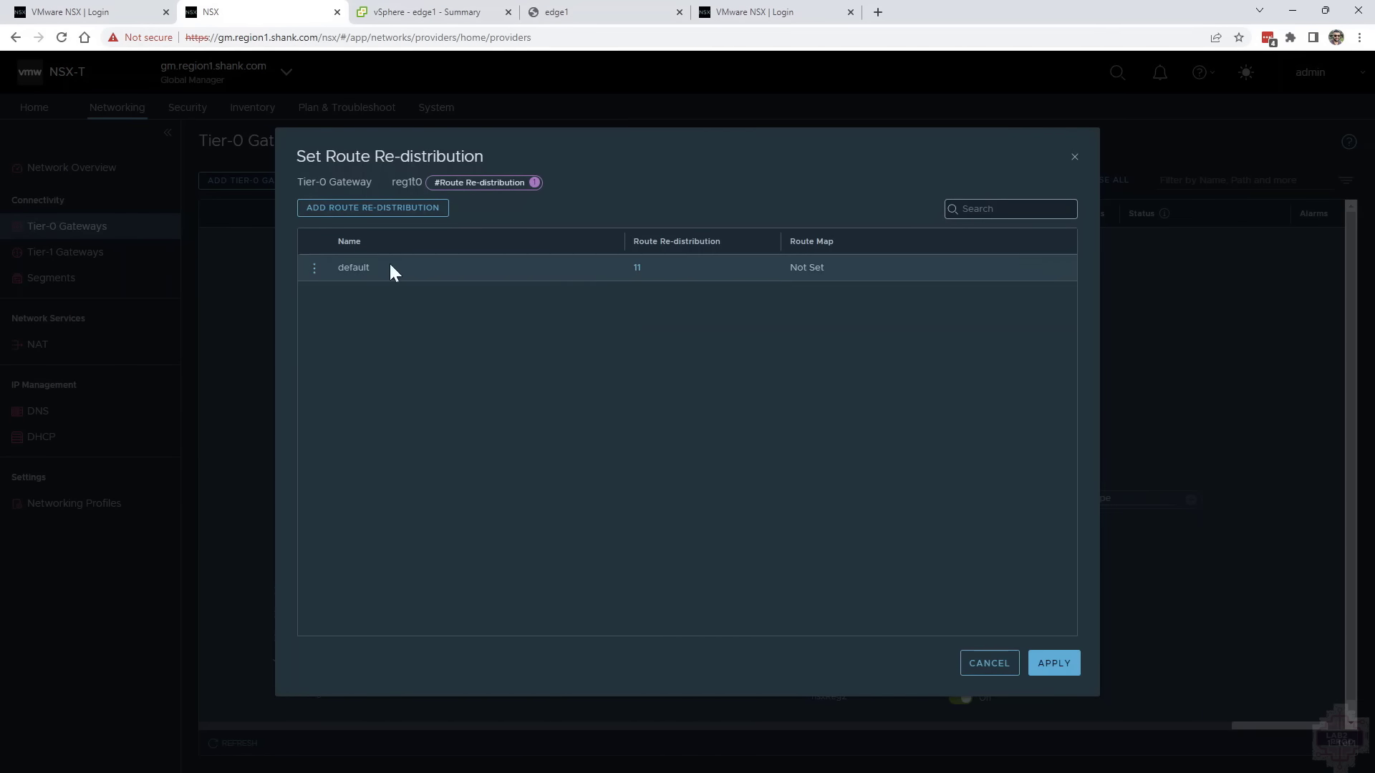
click(637, 267)
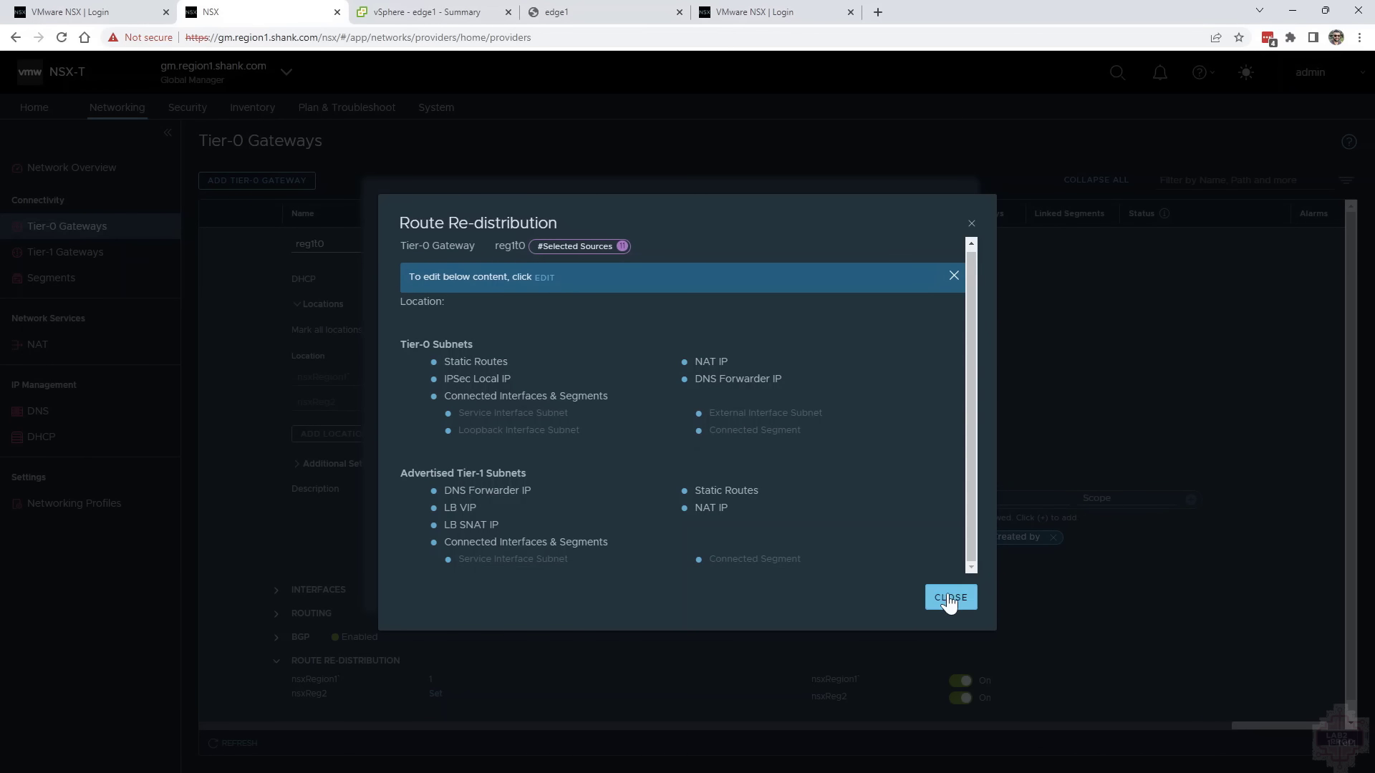
click(949, 598)
click(995, 668)
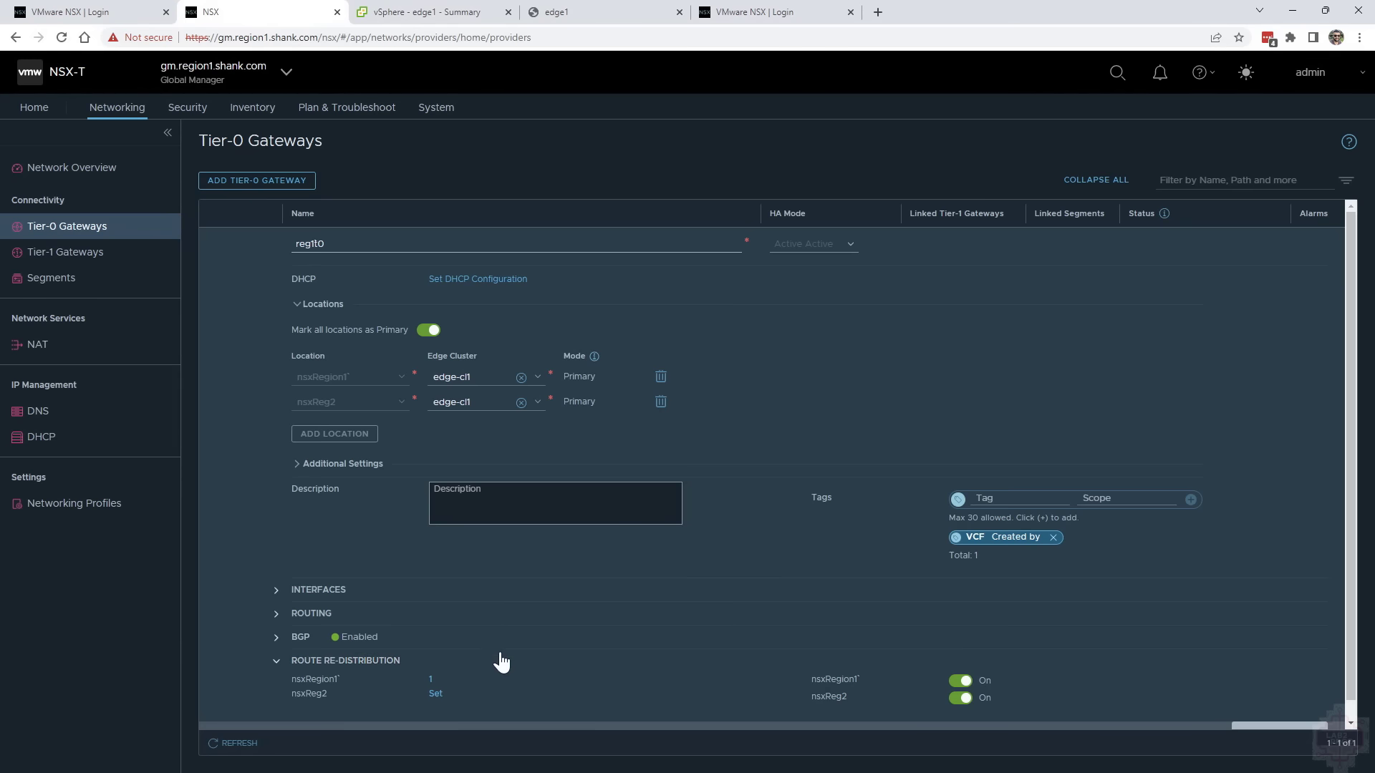
Add the default route re-distribution for nsxReg2 on reg1t0 with all Tier-0 and Tier-1 sources, save it and finish editing
click(435, 694)
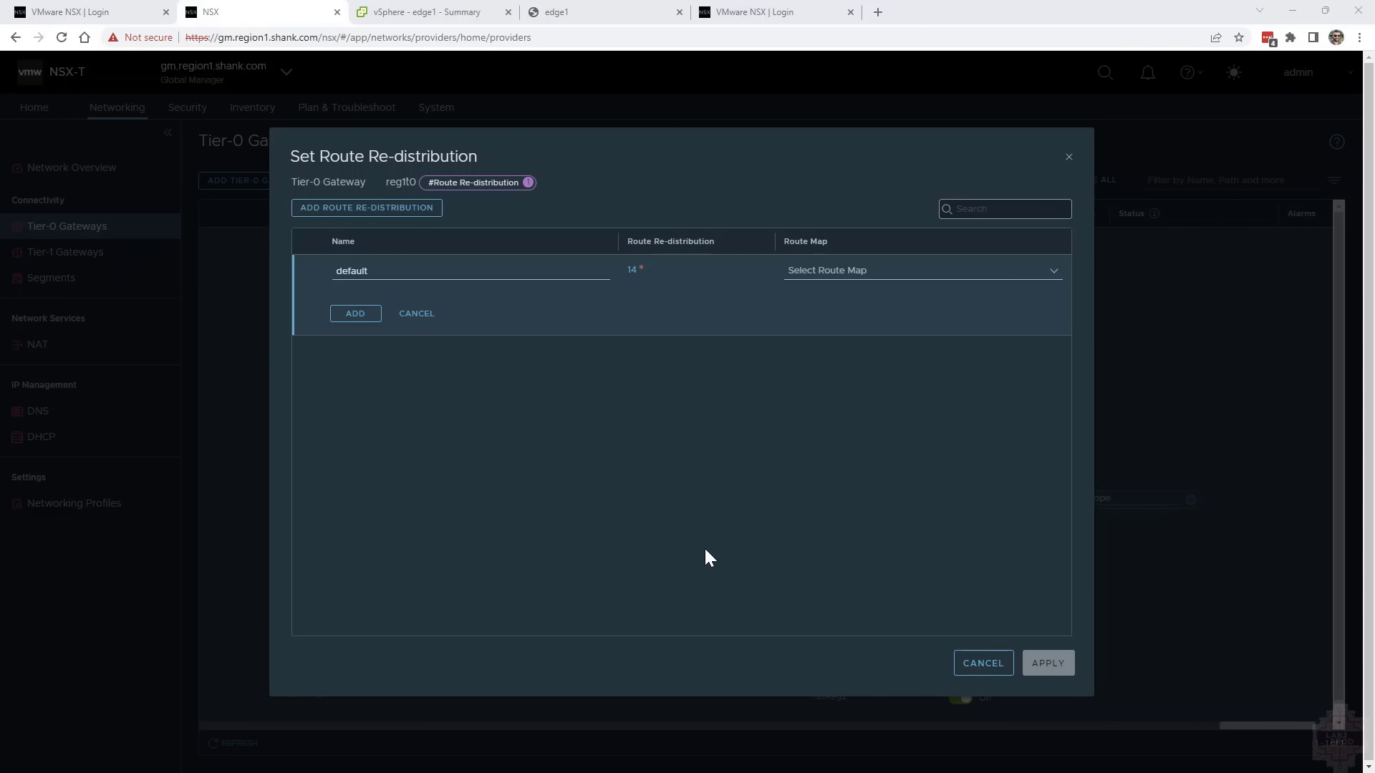
click(631, 276)
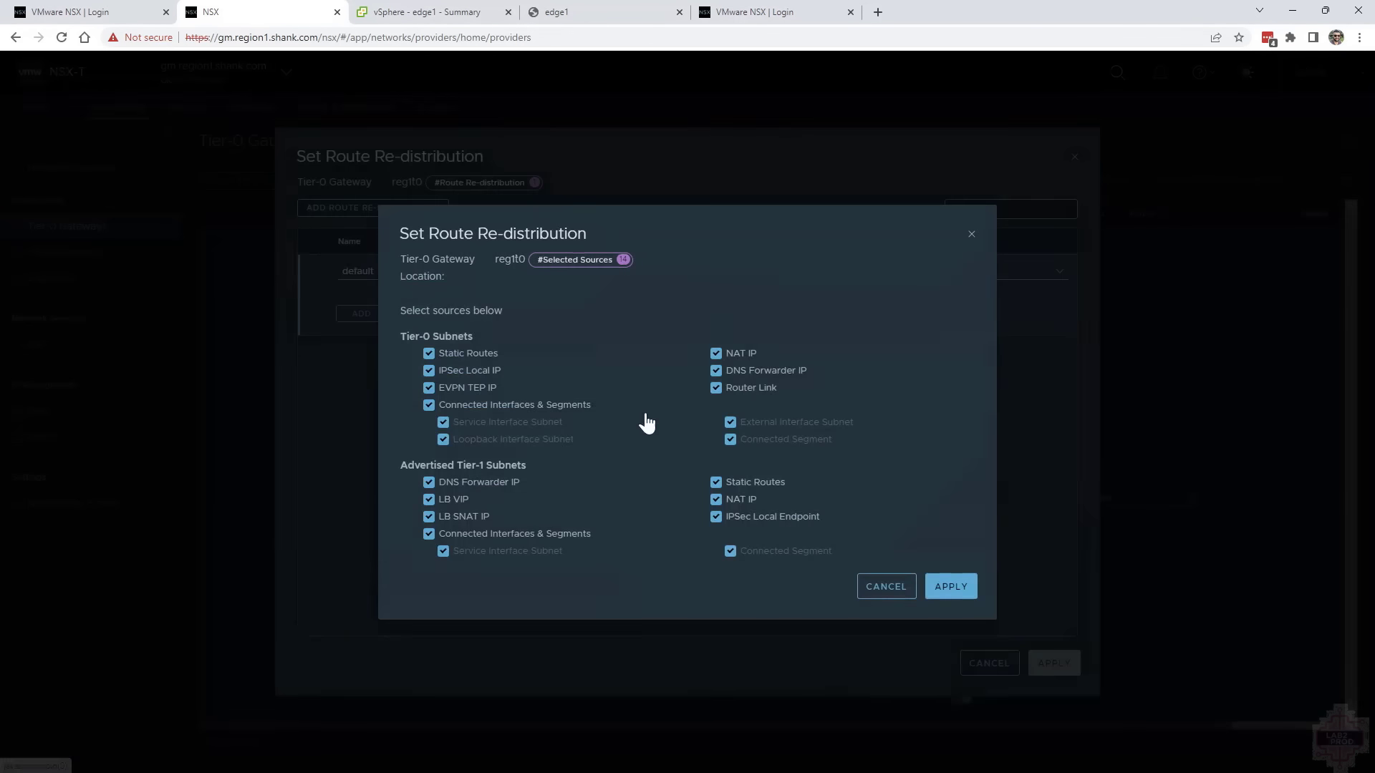
click(952, 585)
click(1048, 664)
scroll(465, 712, down, 1)
click(317, 688)
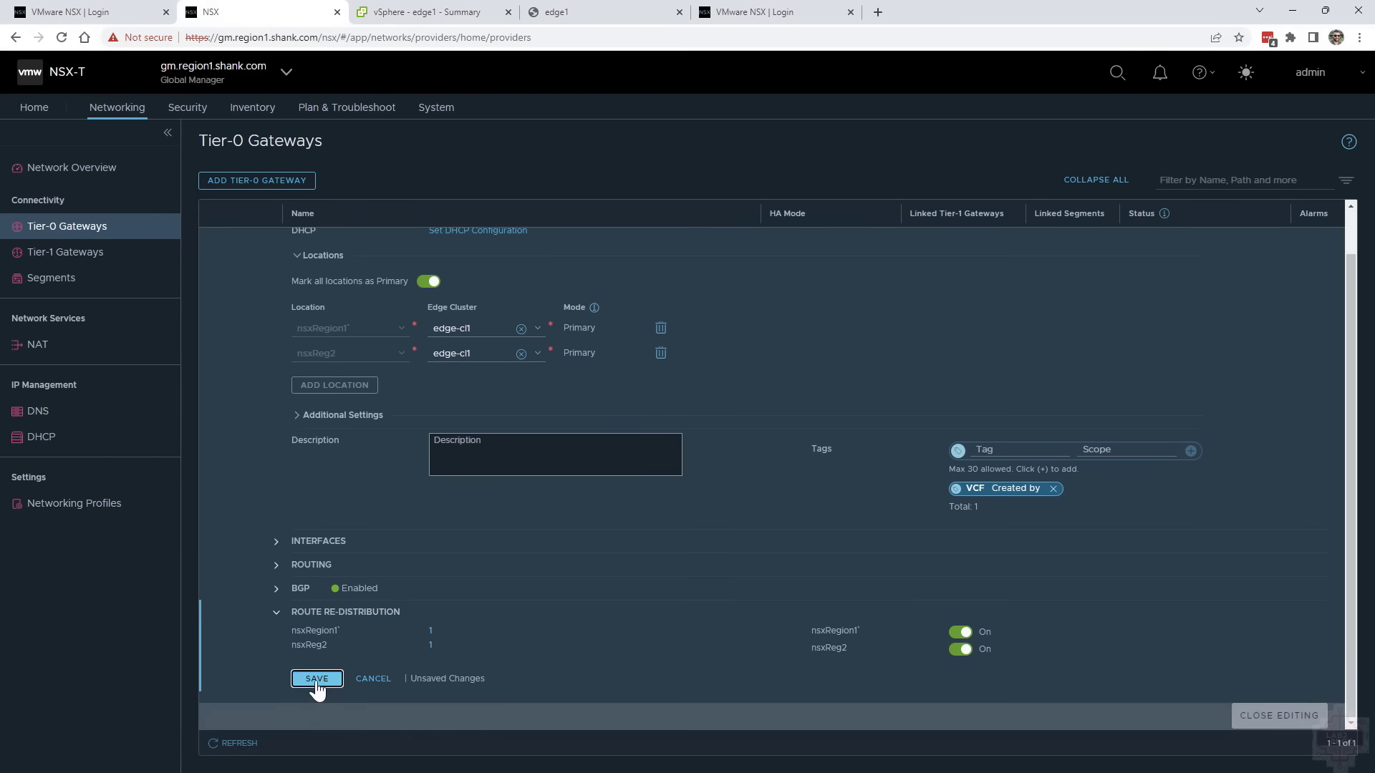
click(1278, 715)
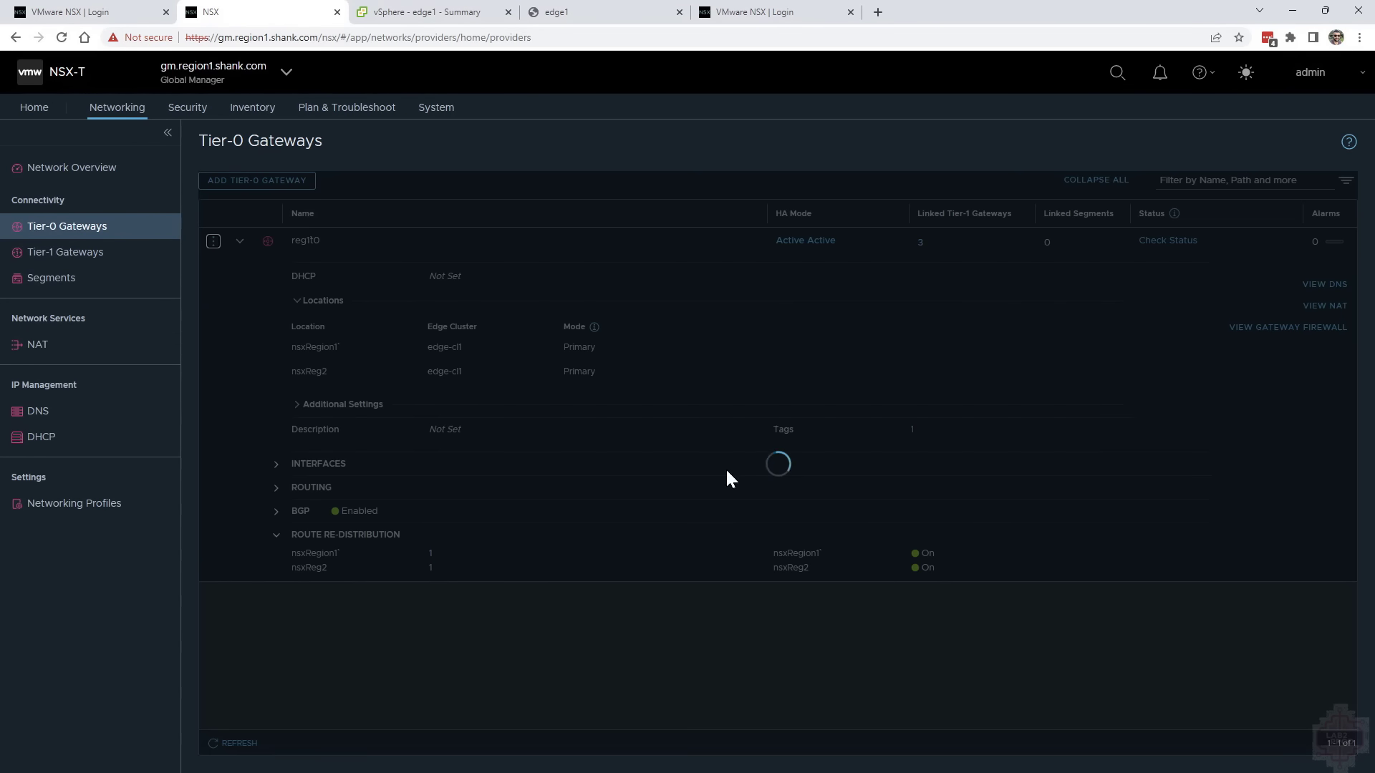
Examine the route advertisement settings of the reg1t1 and reg2t1 Tier-1 gateways, and look through the segments list
click(83, 258)
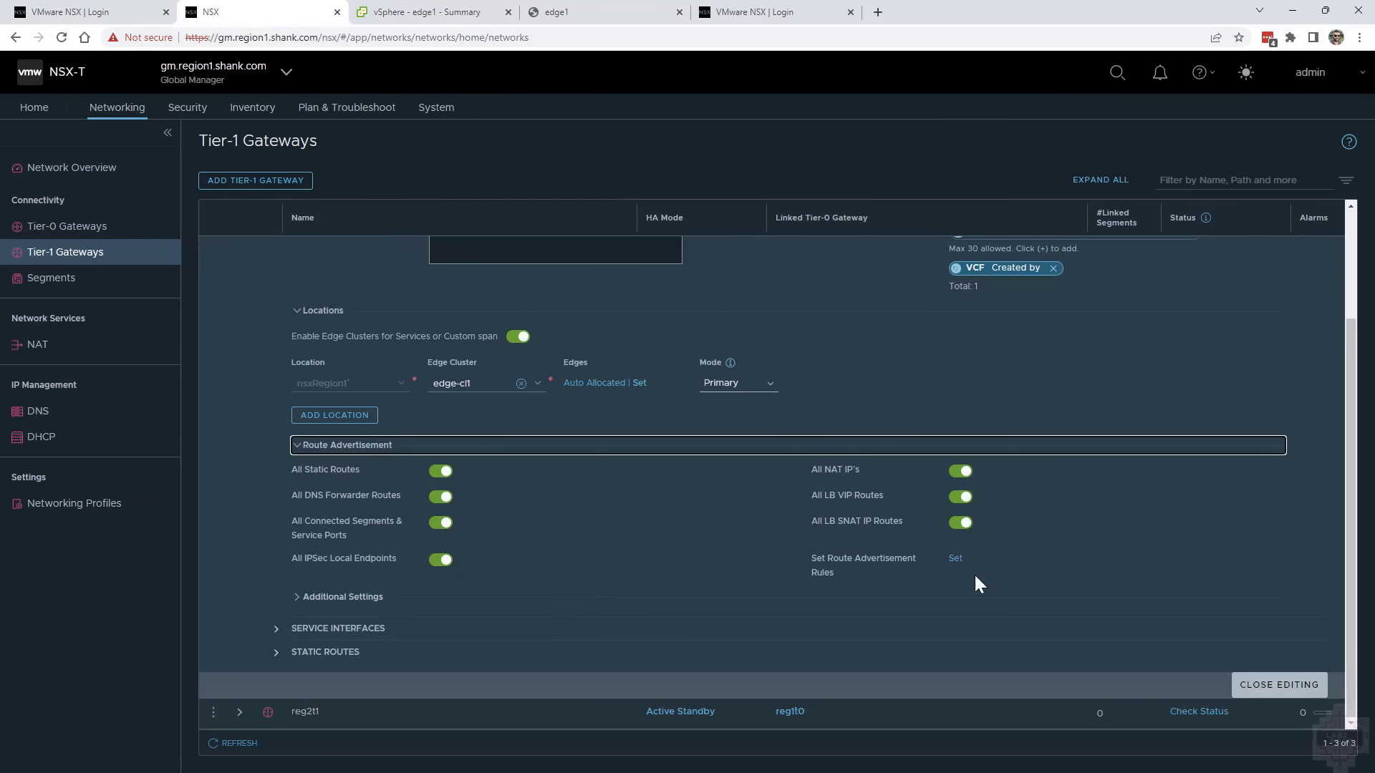
click(1273, 682)
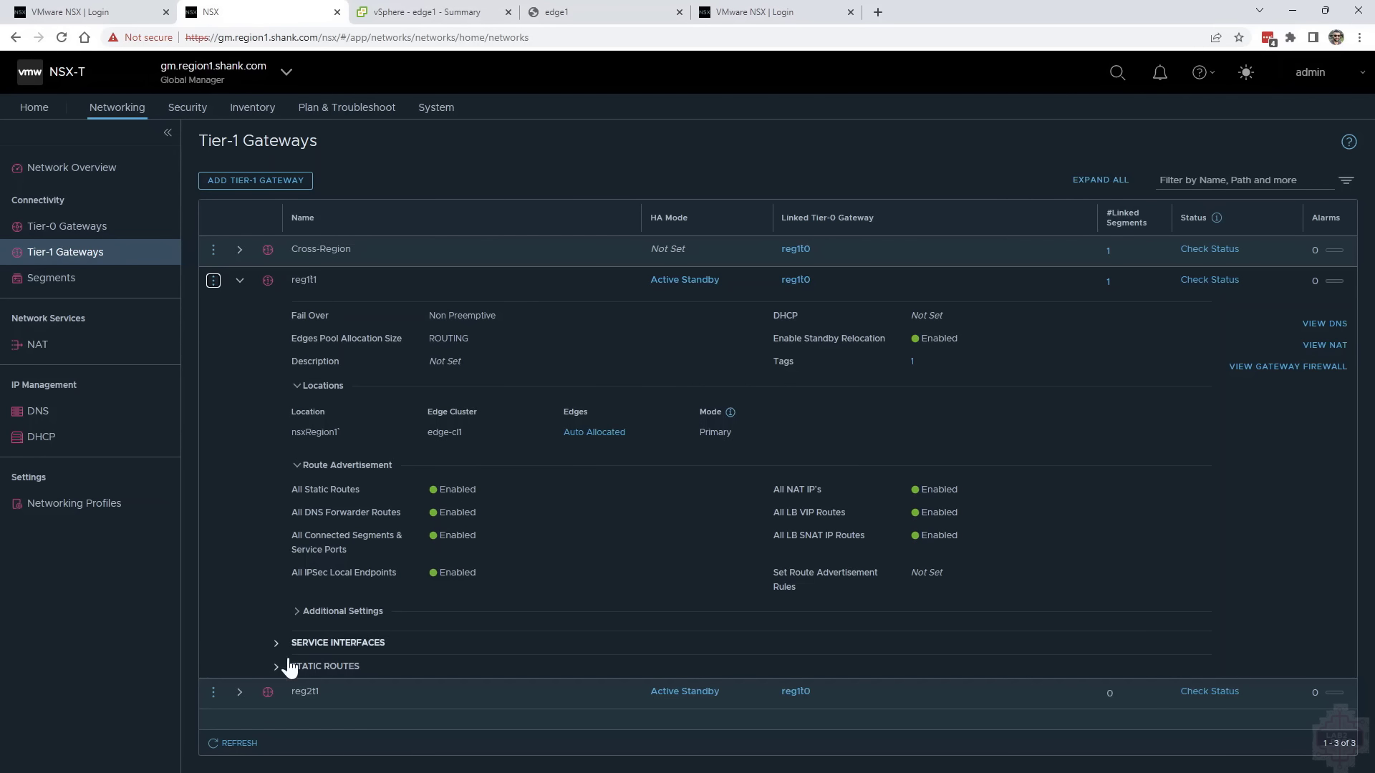
click(239, 692)
scroll(264, 676, down, 4)
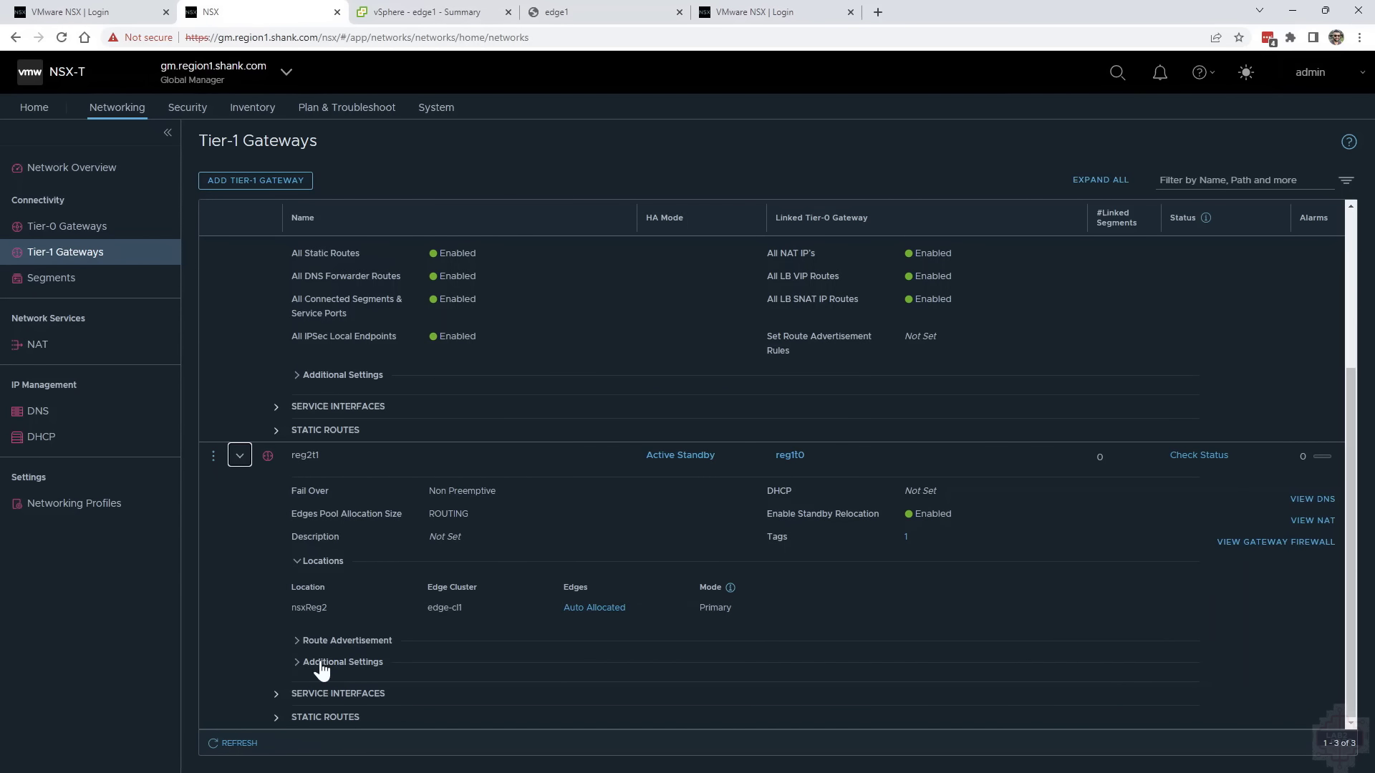
click(333, 641)
scroll(459, 652, down, 2)
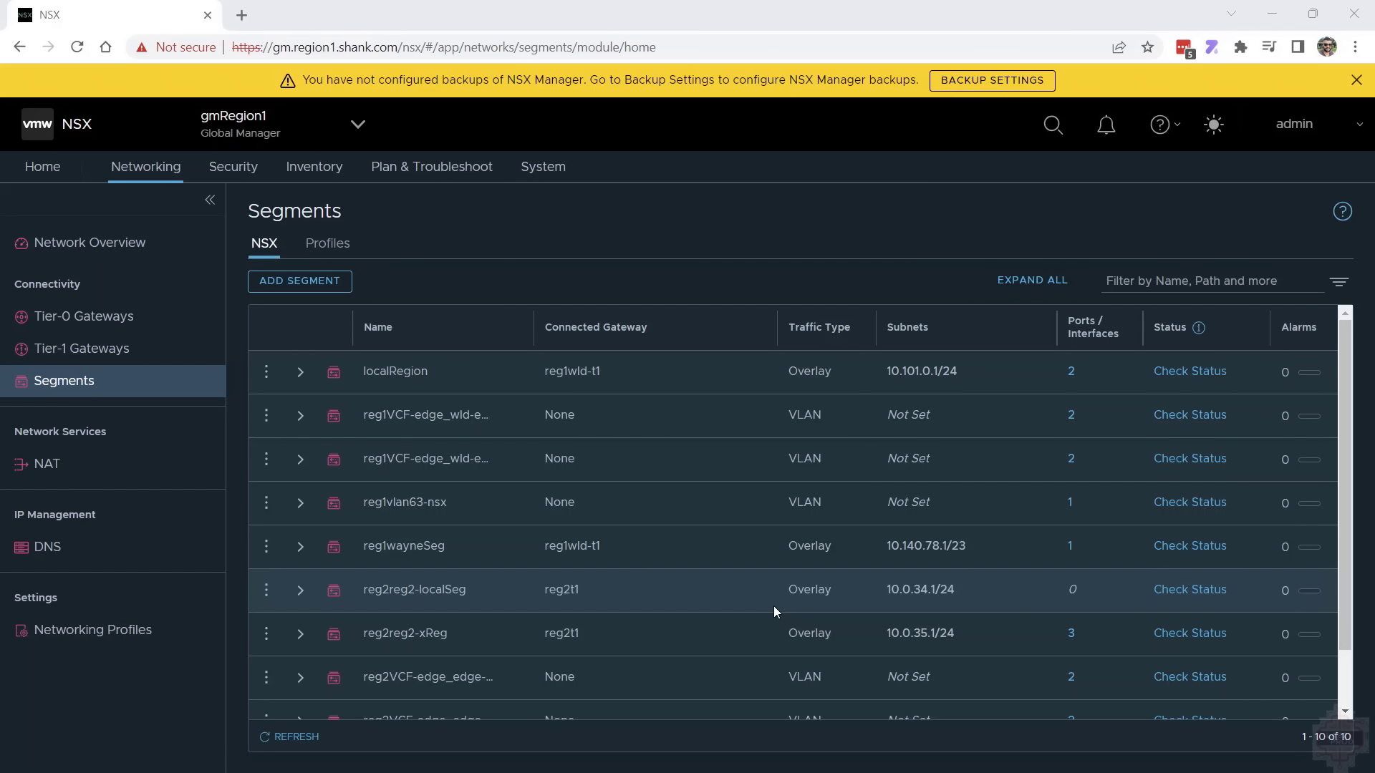
scroll(773, 606, down, 2)
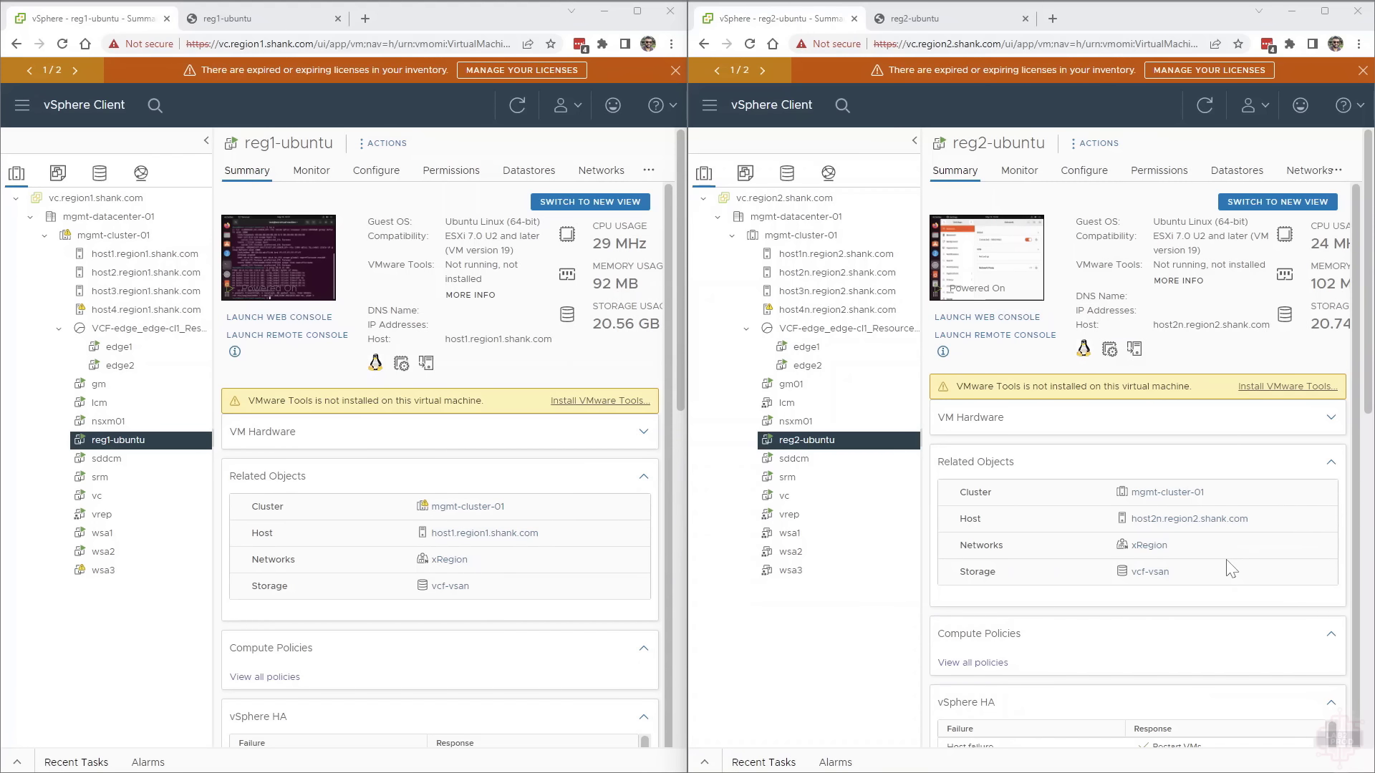
Run ip a in the reg1-ubuntu and reg2-ubuntu VM consoles to check each machine's network address
click(264, 24)
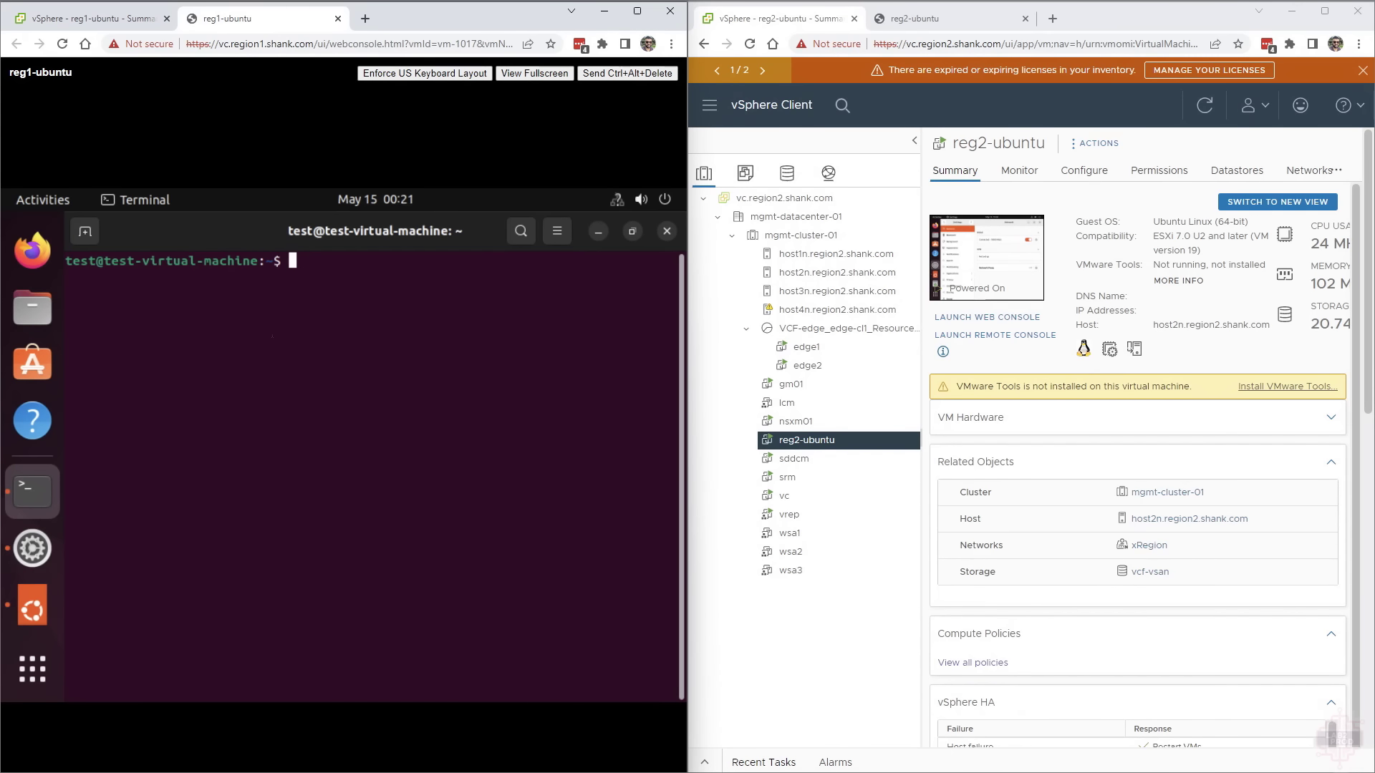
text(ip a)
key(Return)
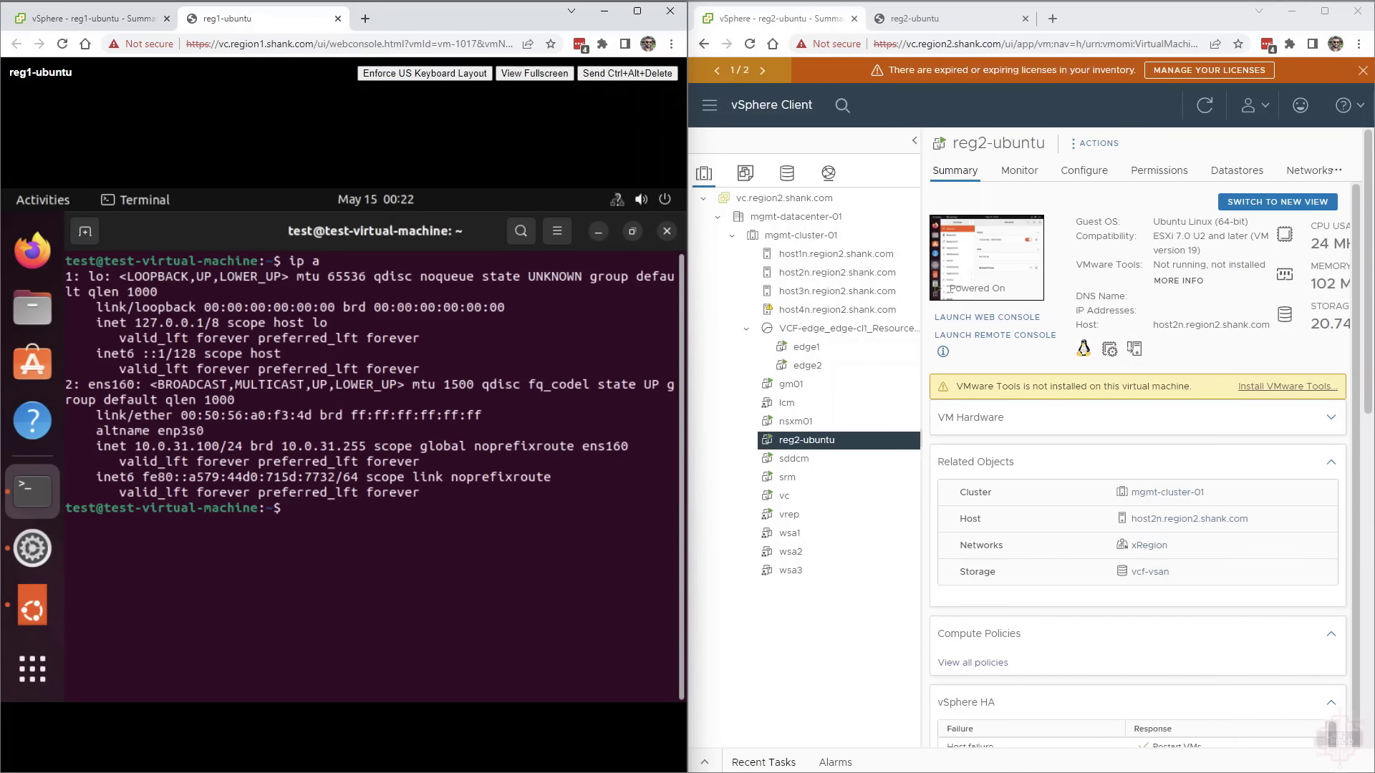
click(938, 21)
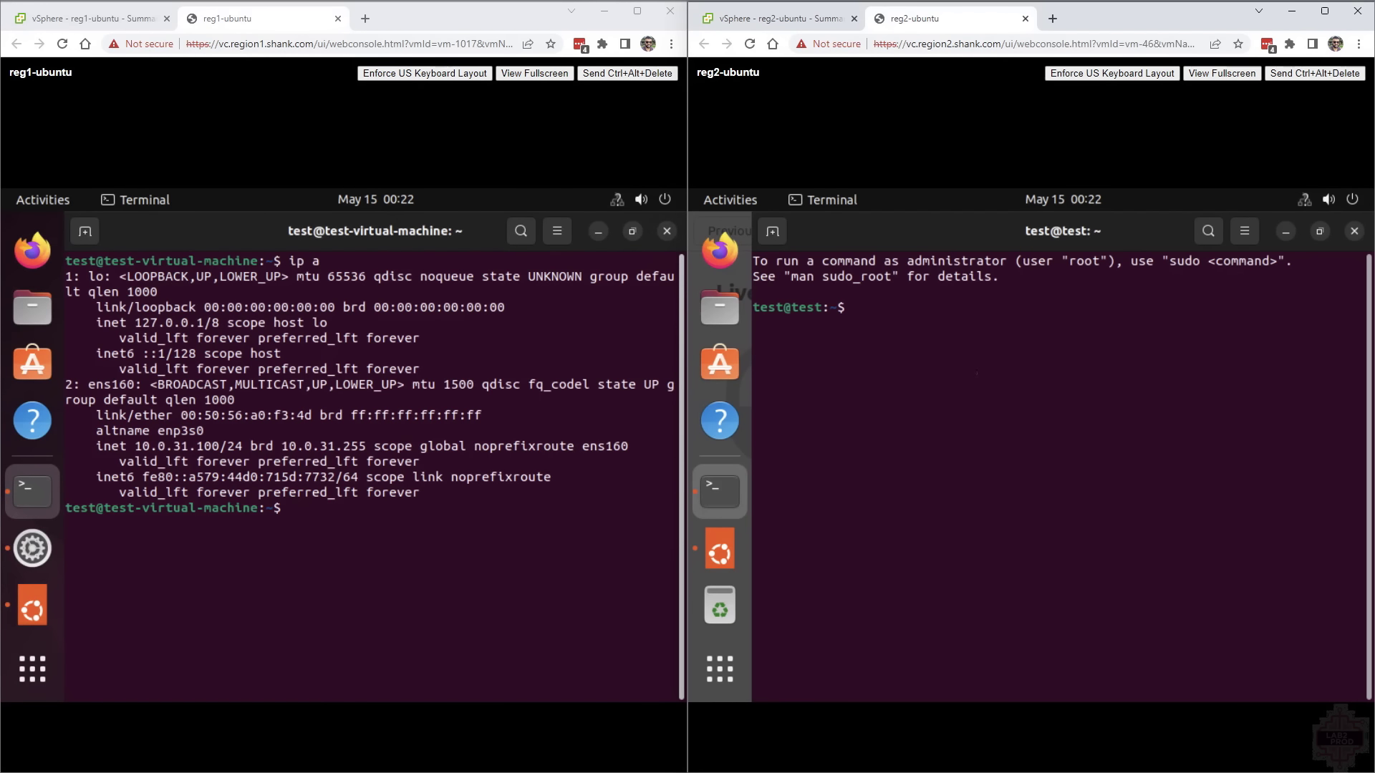
text(ip a)
key(Return)
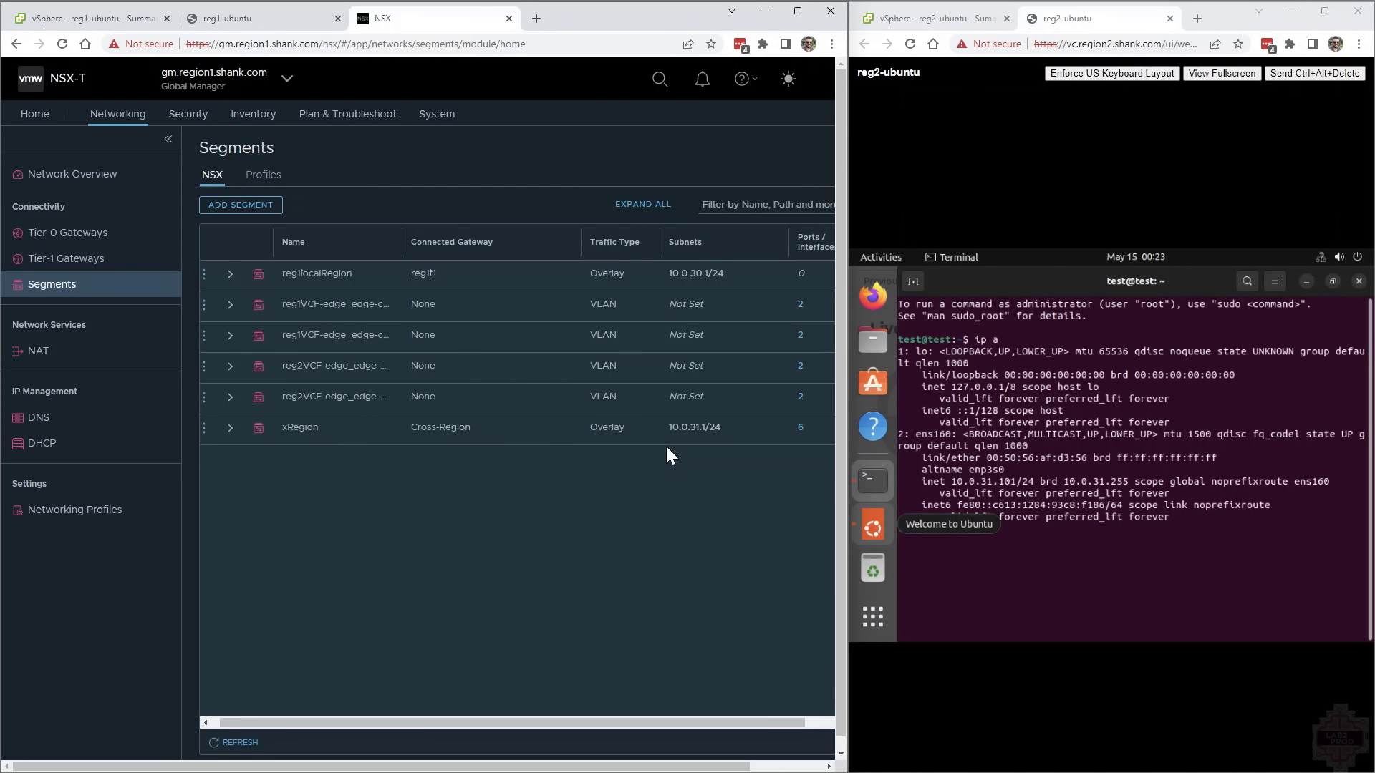
Test cross-region connectivity by pinging 10.0.31.101 from the reg1-ubuntu console
click(307, 17)
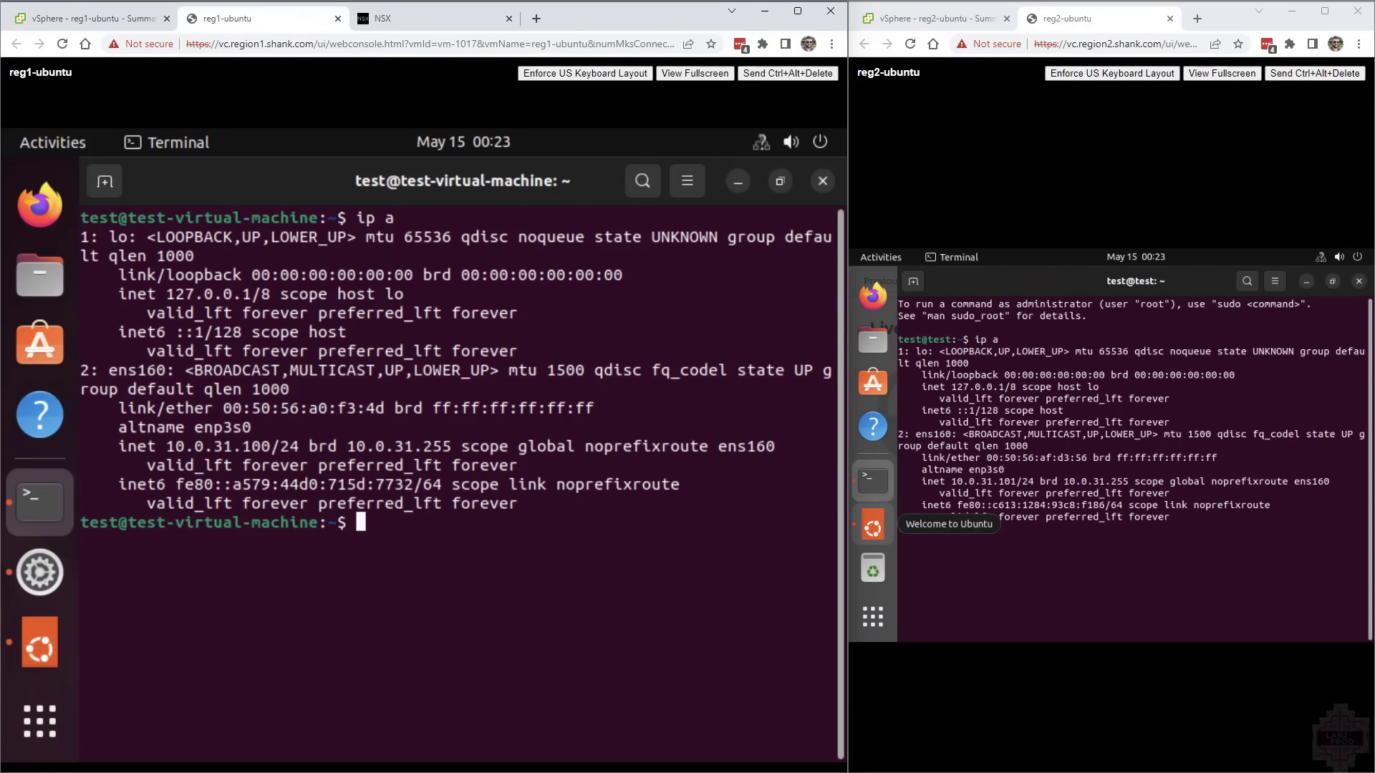
text(ping 10.0.31.101)
key(Return)
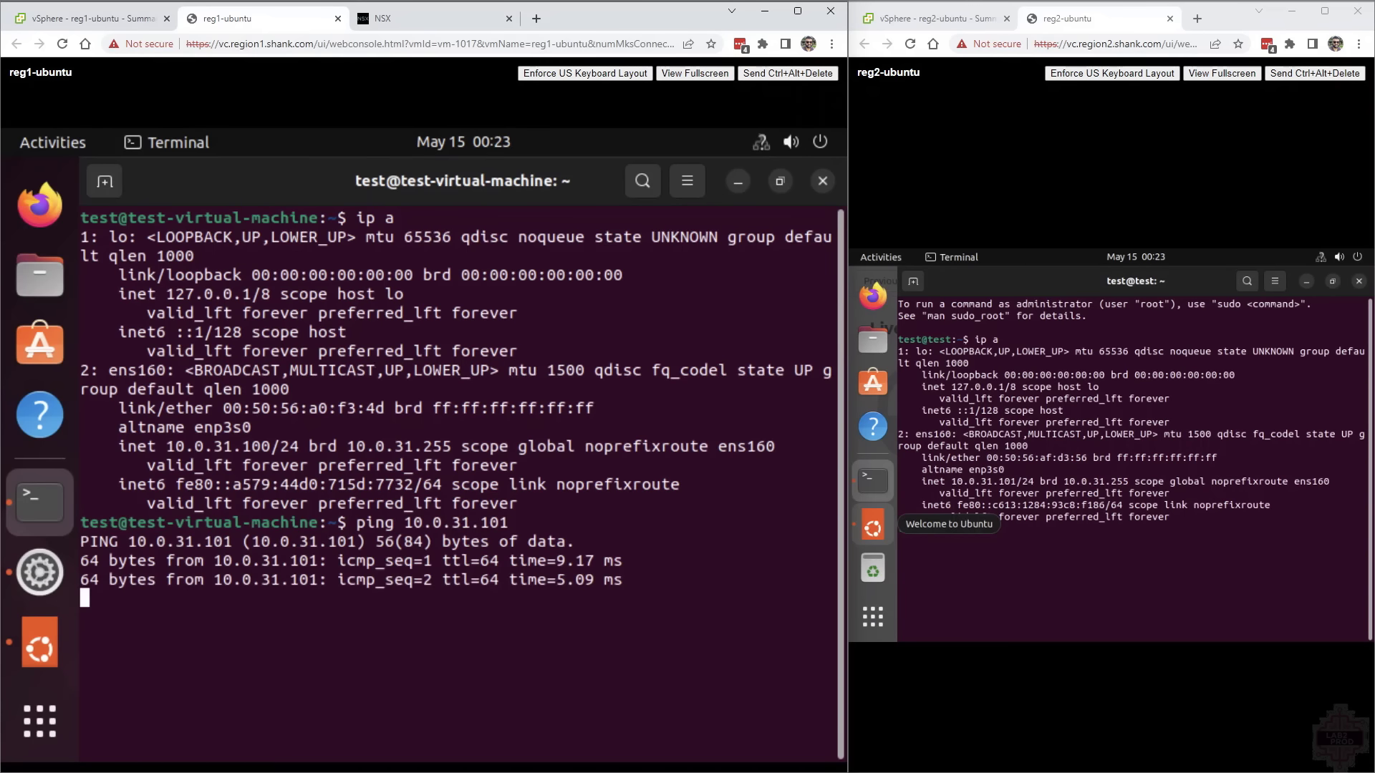
Examine the networking inventories of both regions' vCenters in the vSphere Client and open the xRegion network in region 2
click(129, 22)
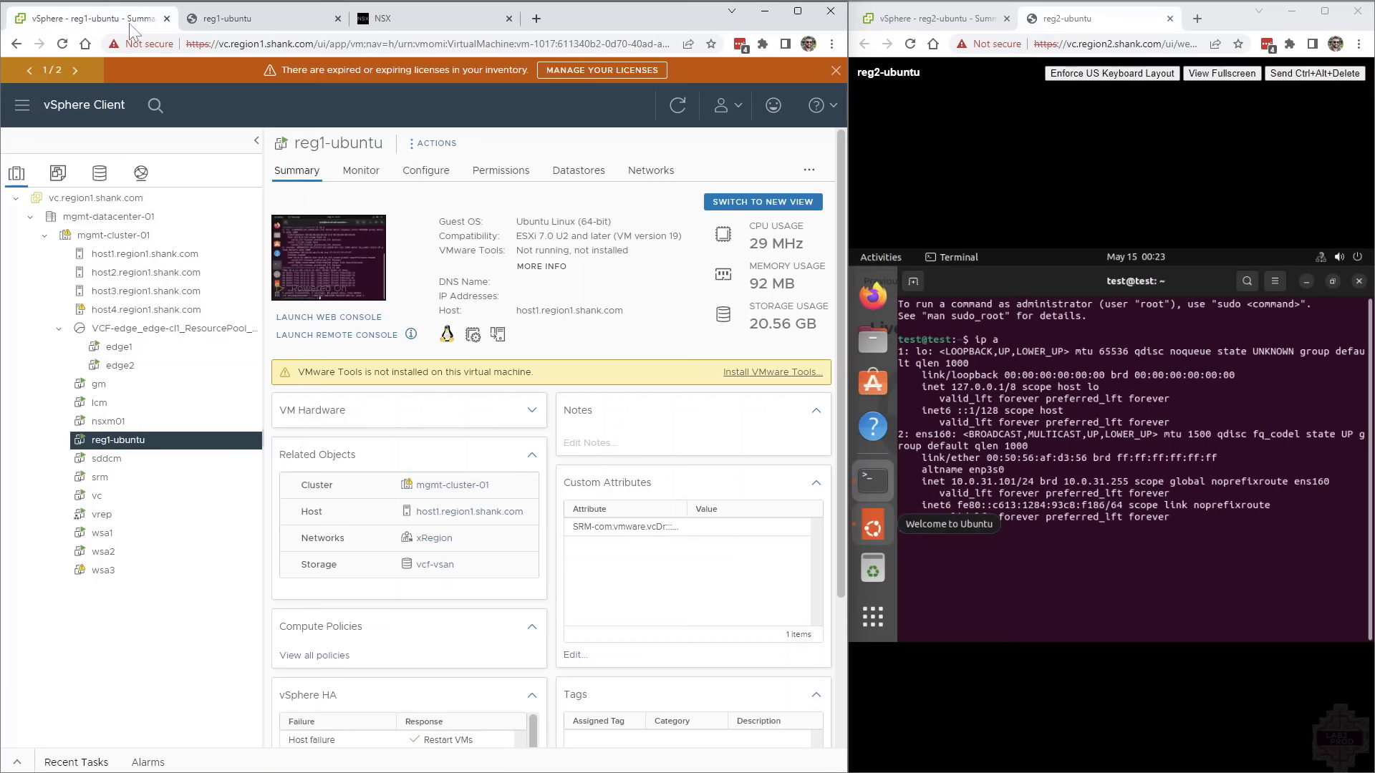
click(140, 173)
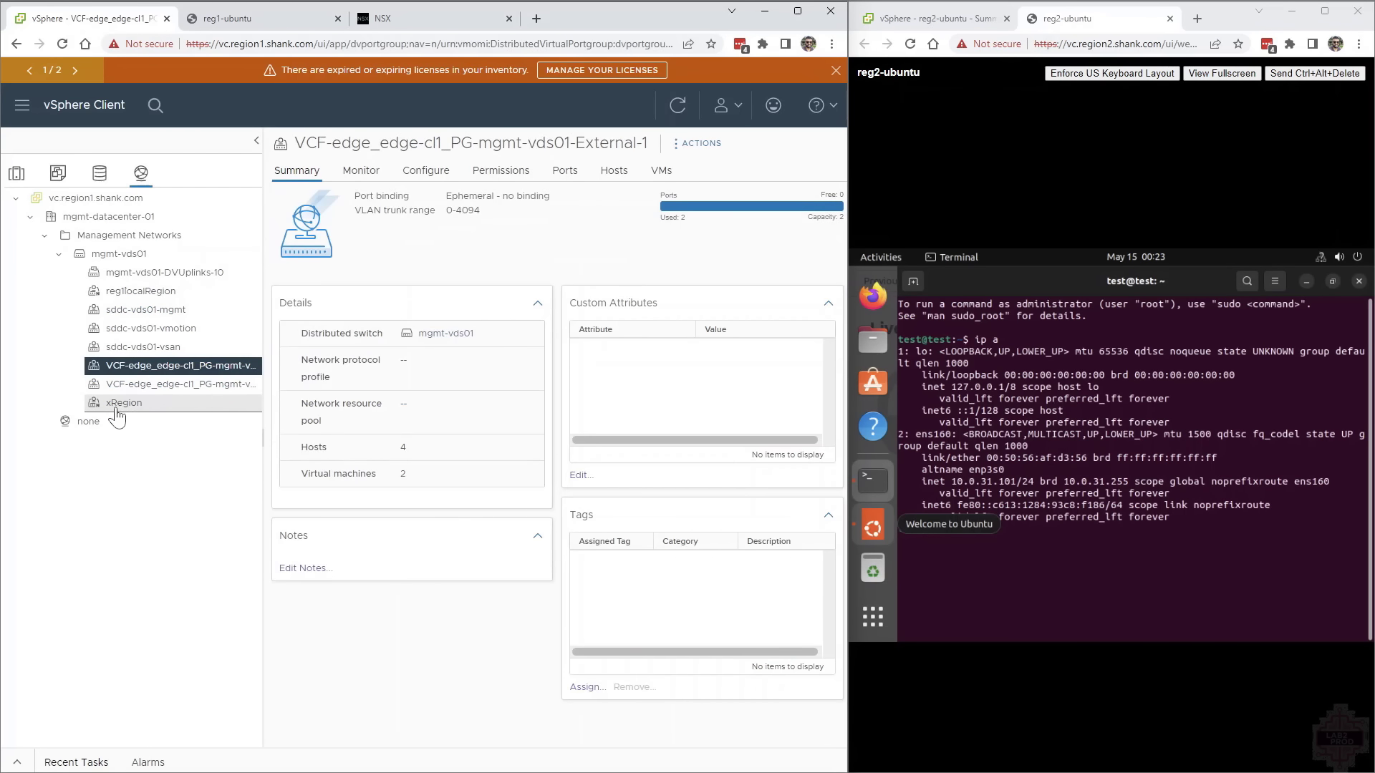
click(935, 19)
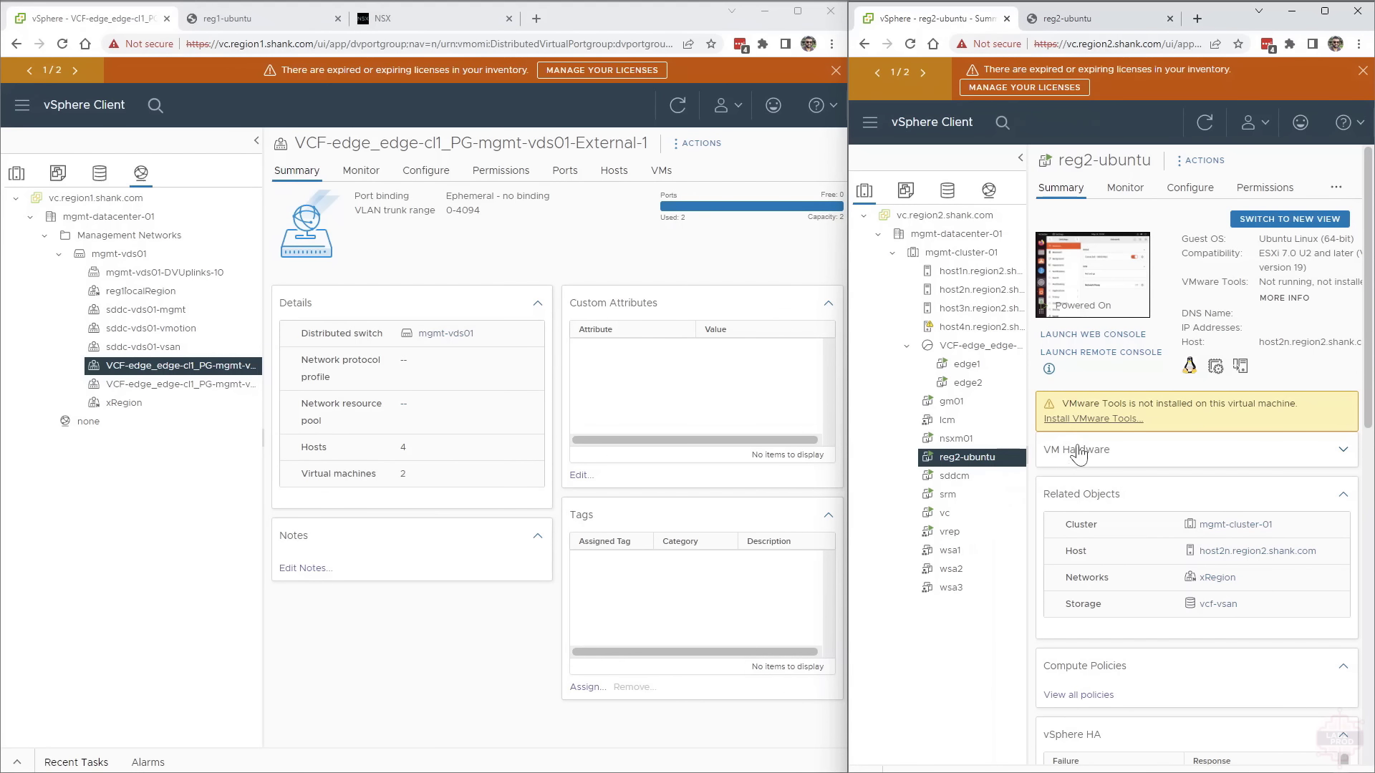
click(989, 190)
click(971, 401)
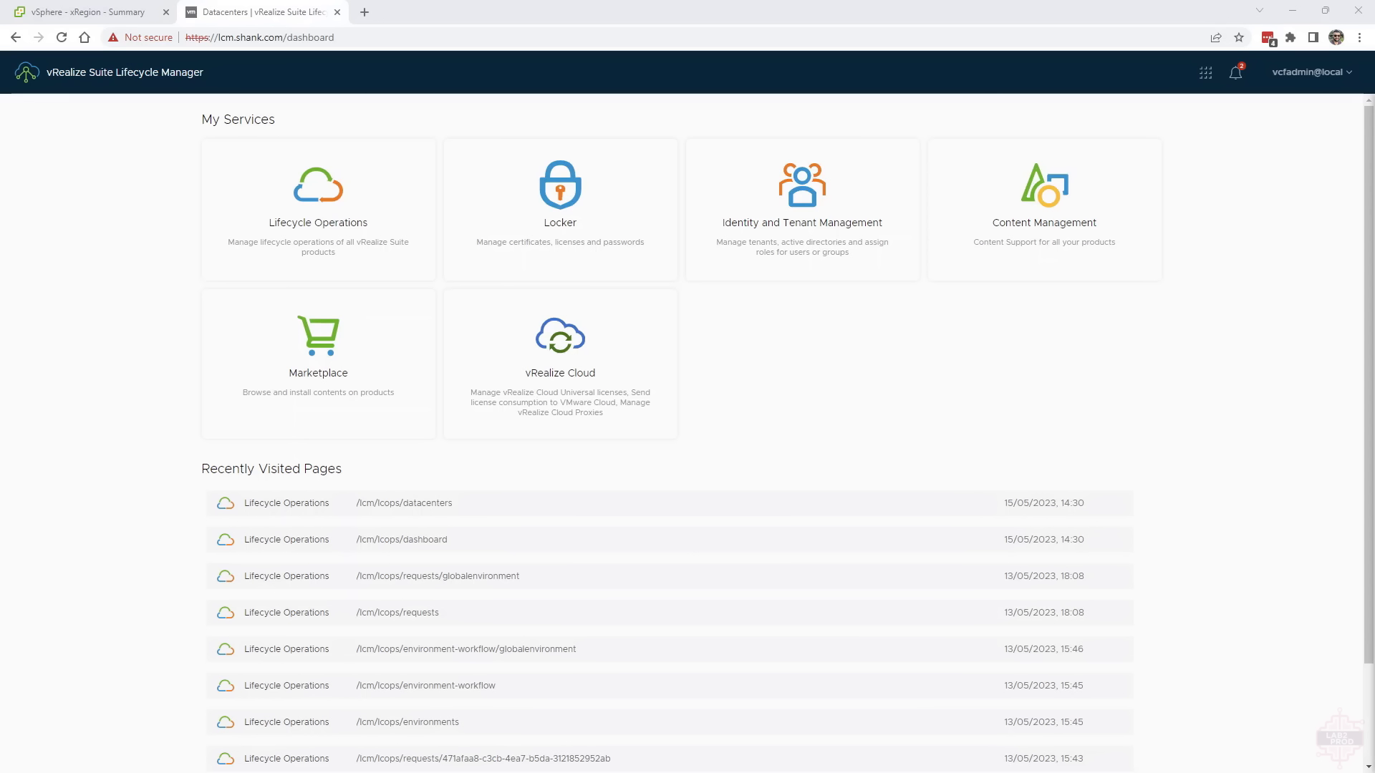
In vRealize Suite Lifecycle Manager's Lifecycle Operations, go to Datacenters and save the validated Management vCenter vc-region2 (vc.region2.shank.com)
click(295, 238)
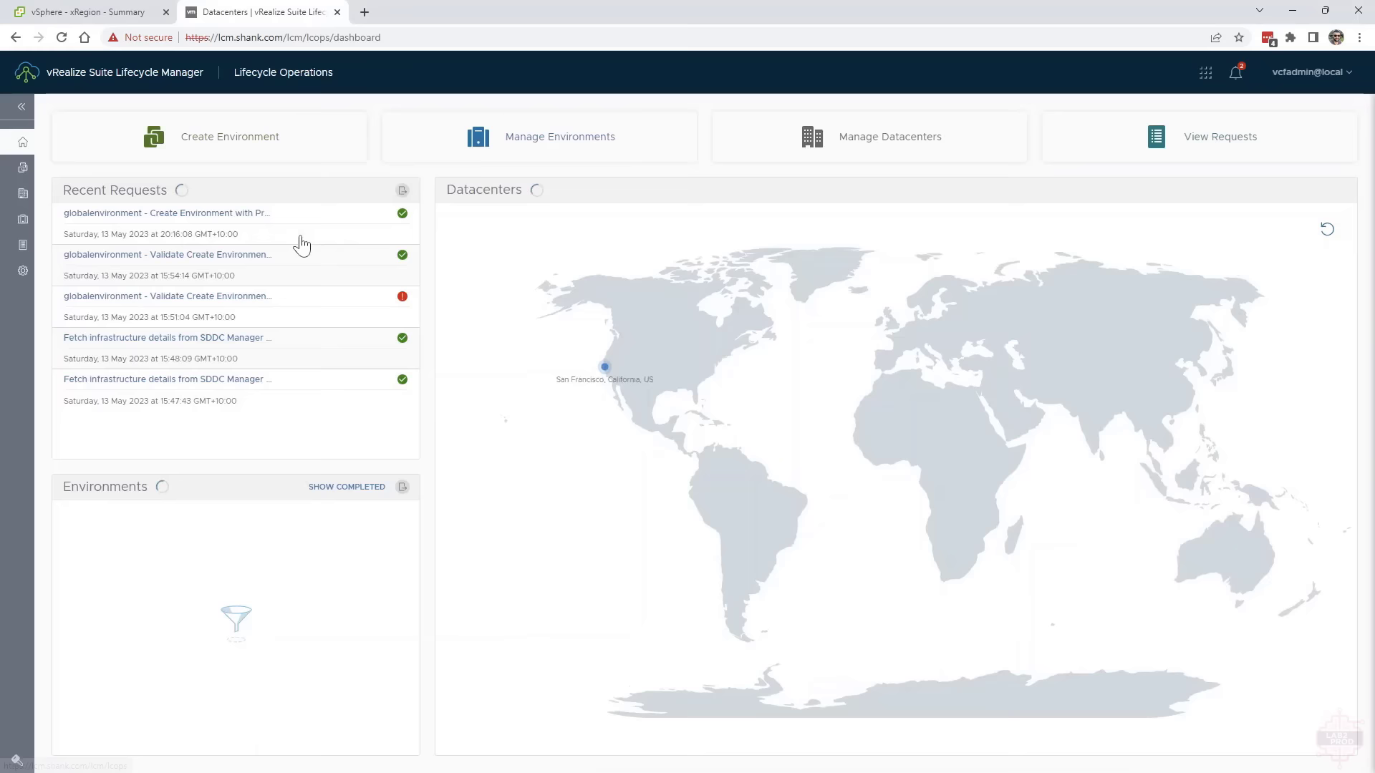
click(126, 202)
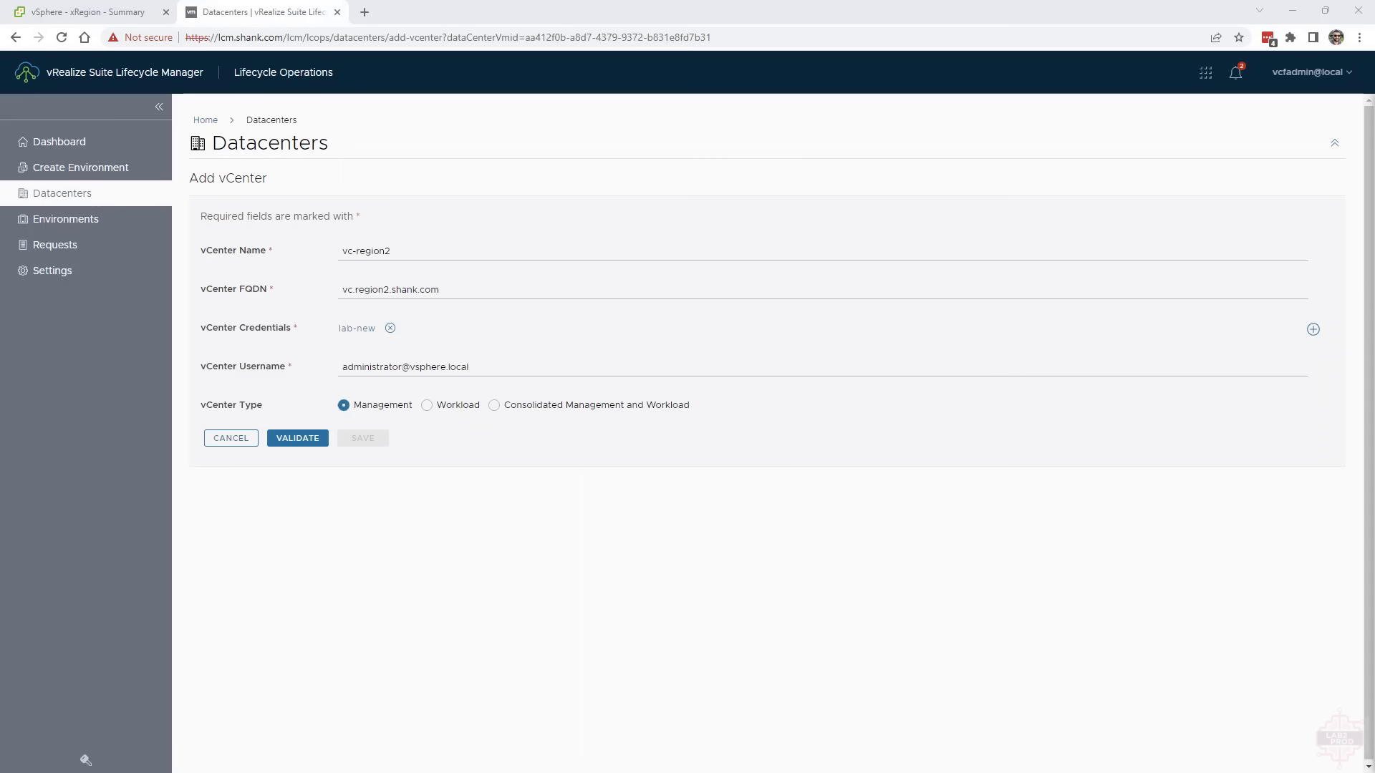
click(367, 470)
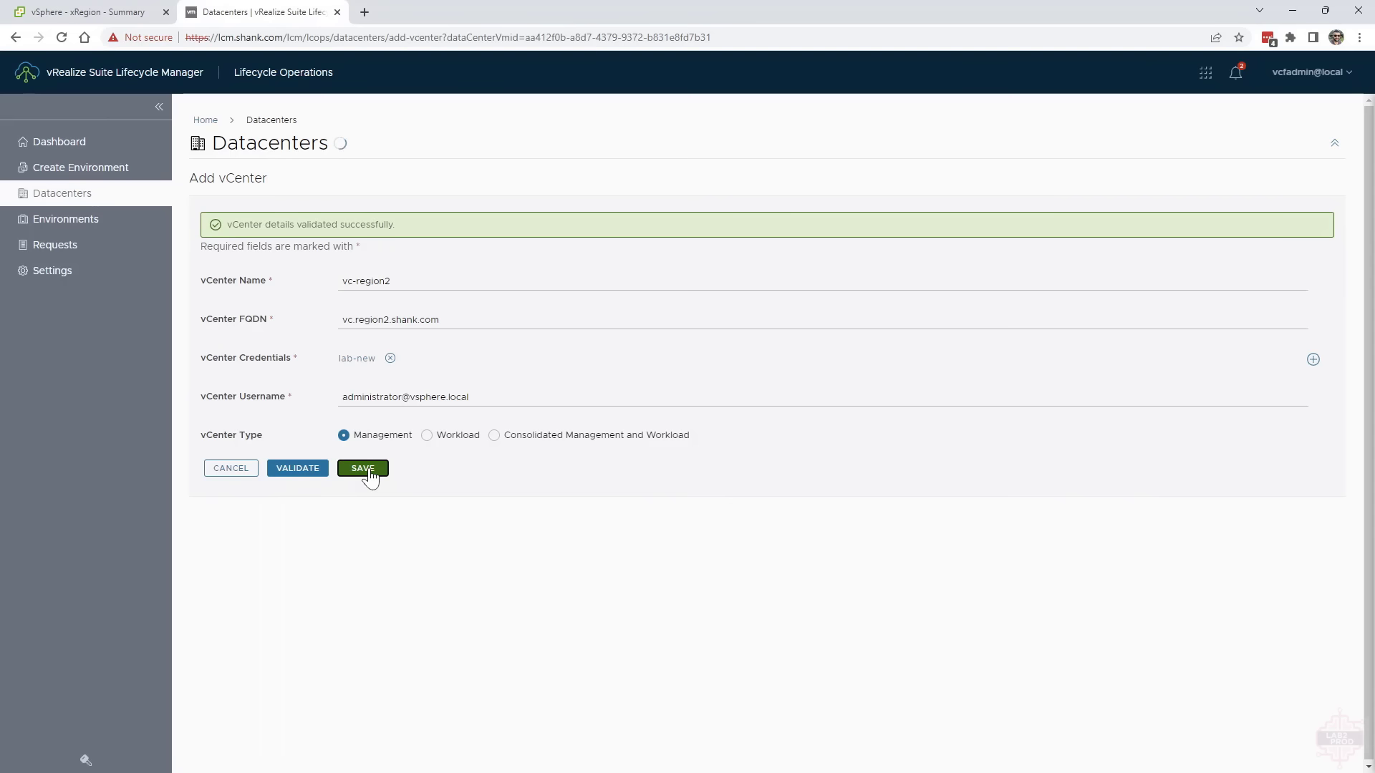
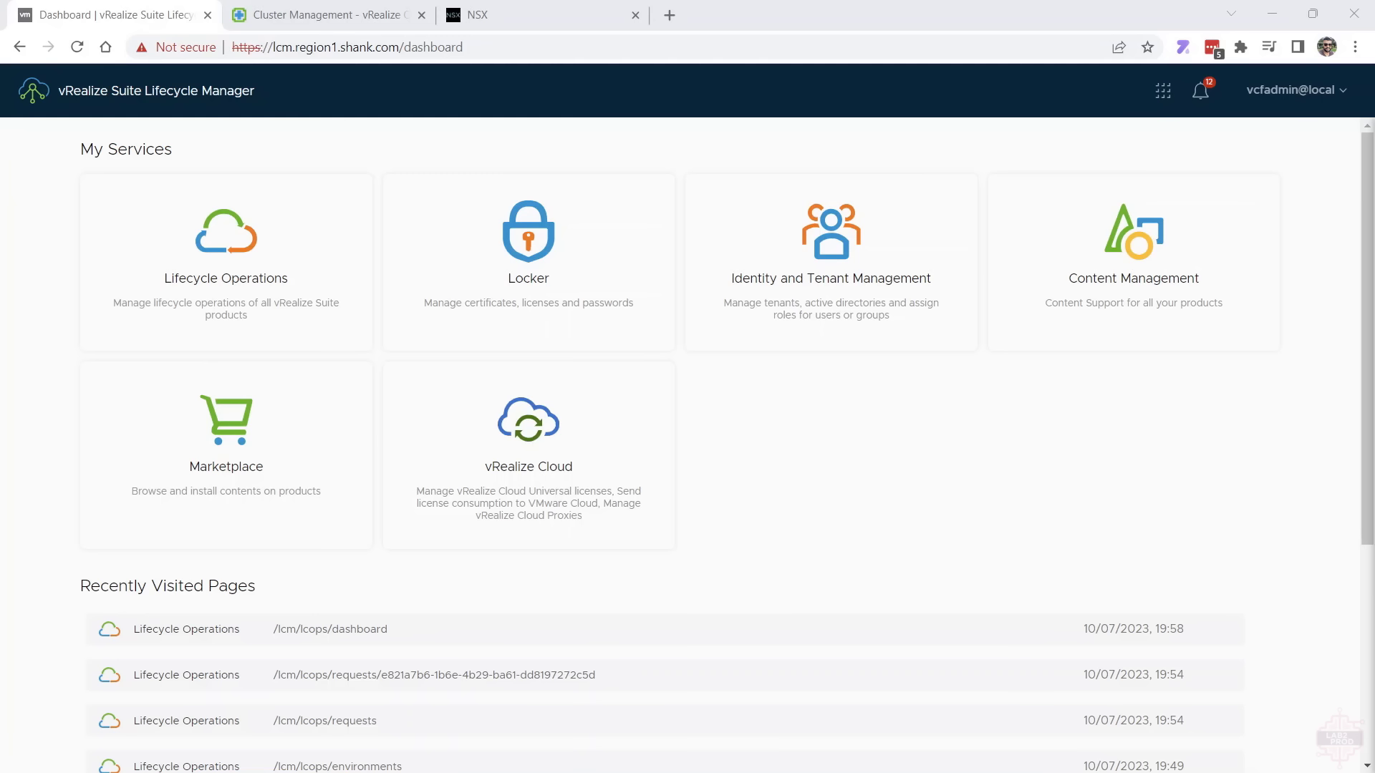
Open Lifecycle Operations settings and check the mapped product binaries in Binary Mapping
click(320, 282)
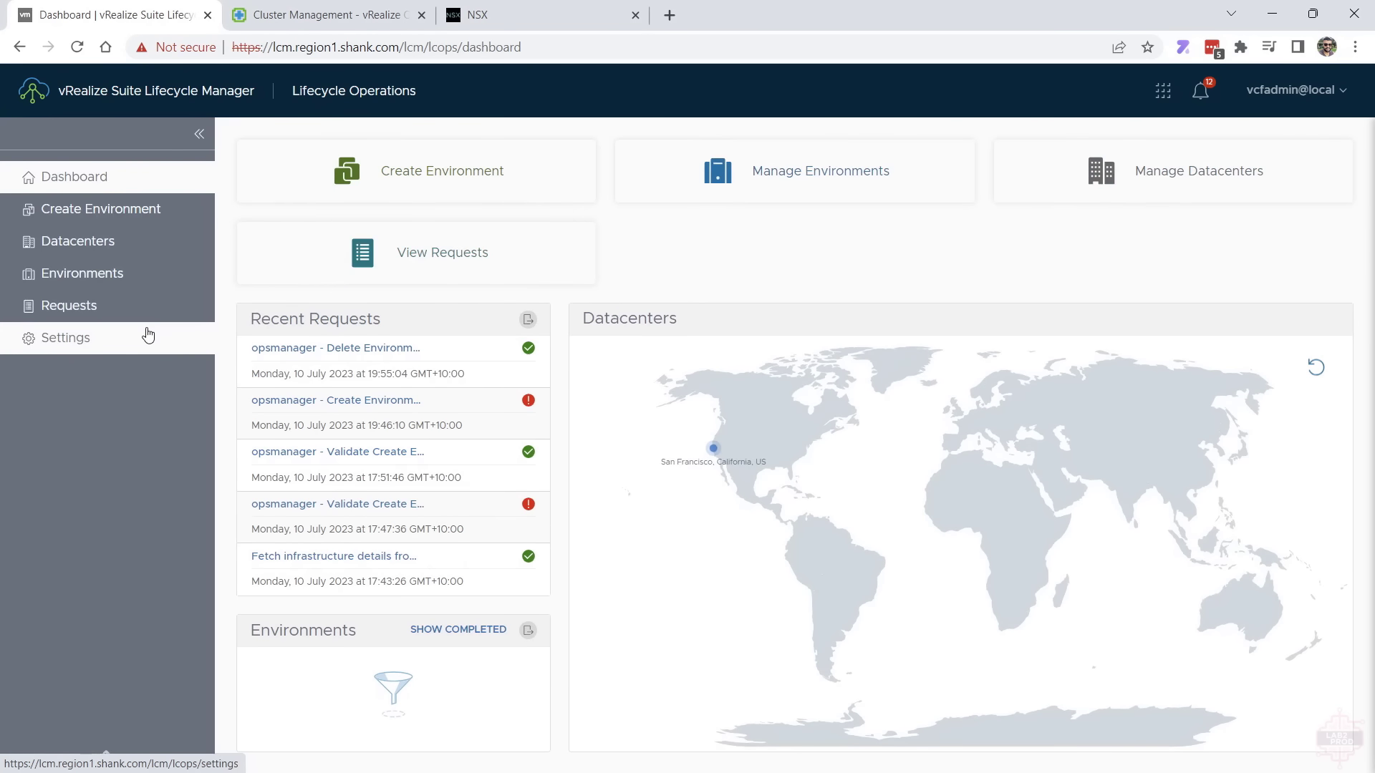
click(148, 335)
click(1231, 692)
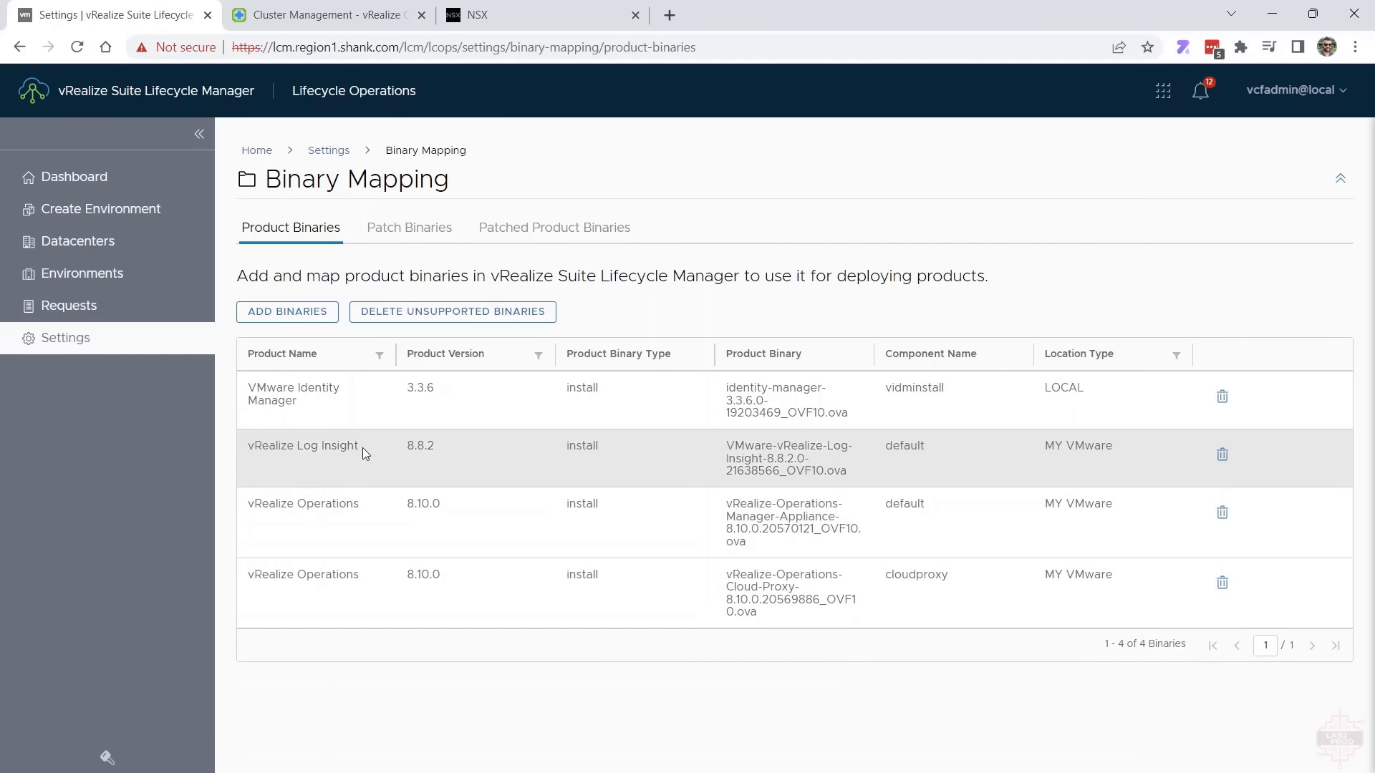
Start a new environment named ops in datacenter reg1-dc01 with a stored default password and SDDC Manager integration activated
click(121, 209)
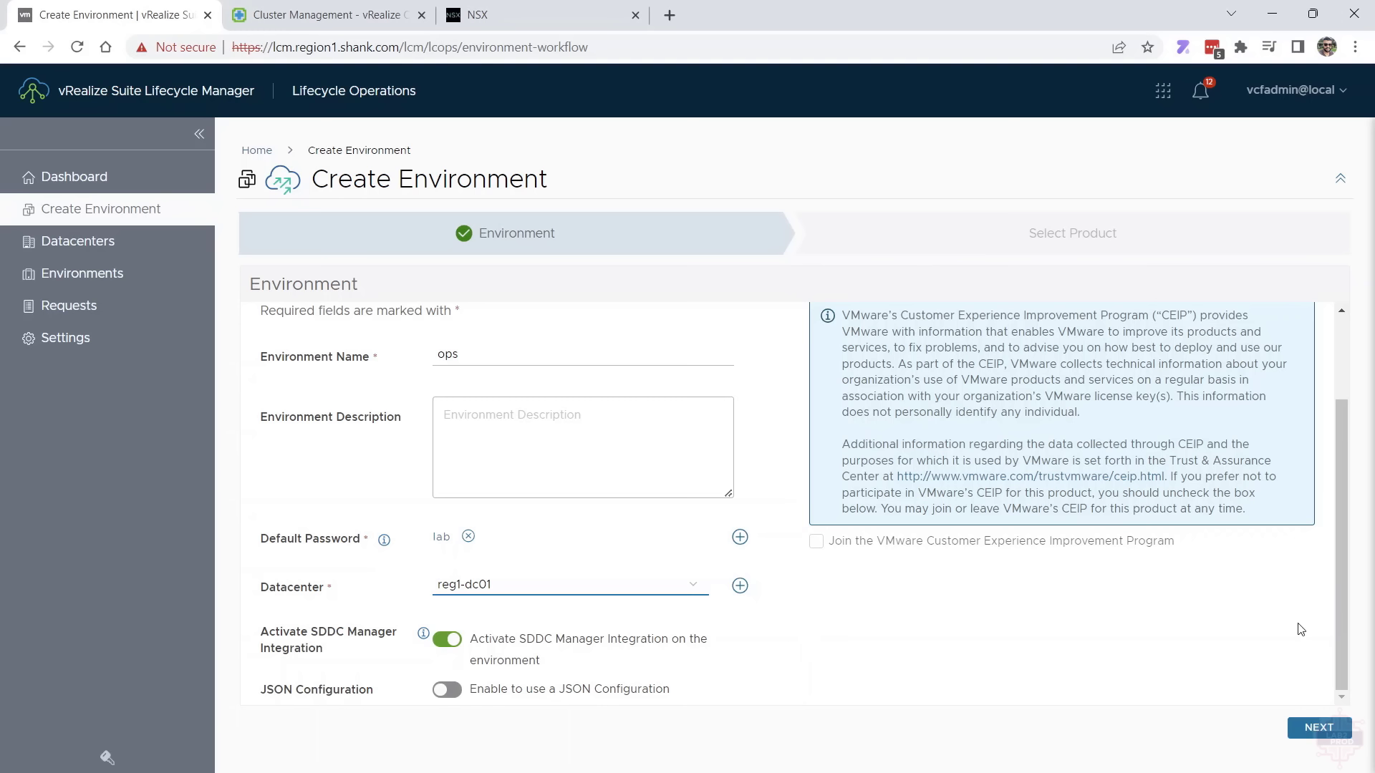
click(1343, 726)
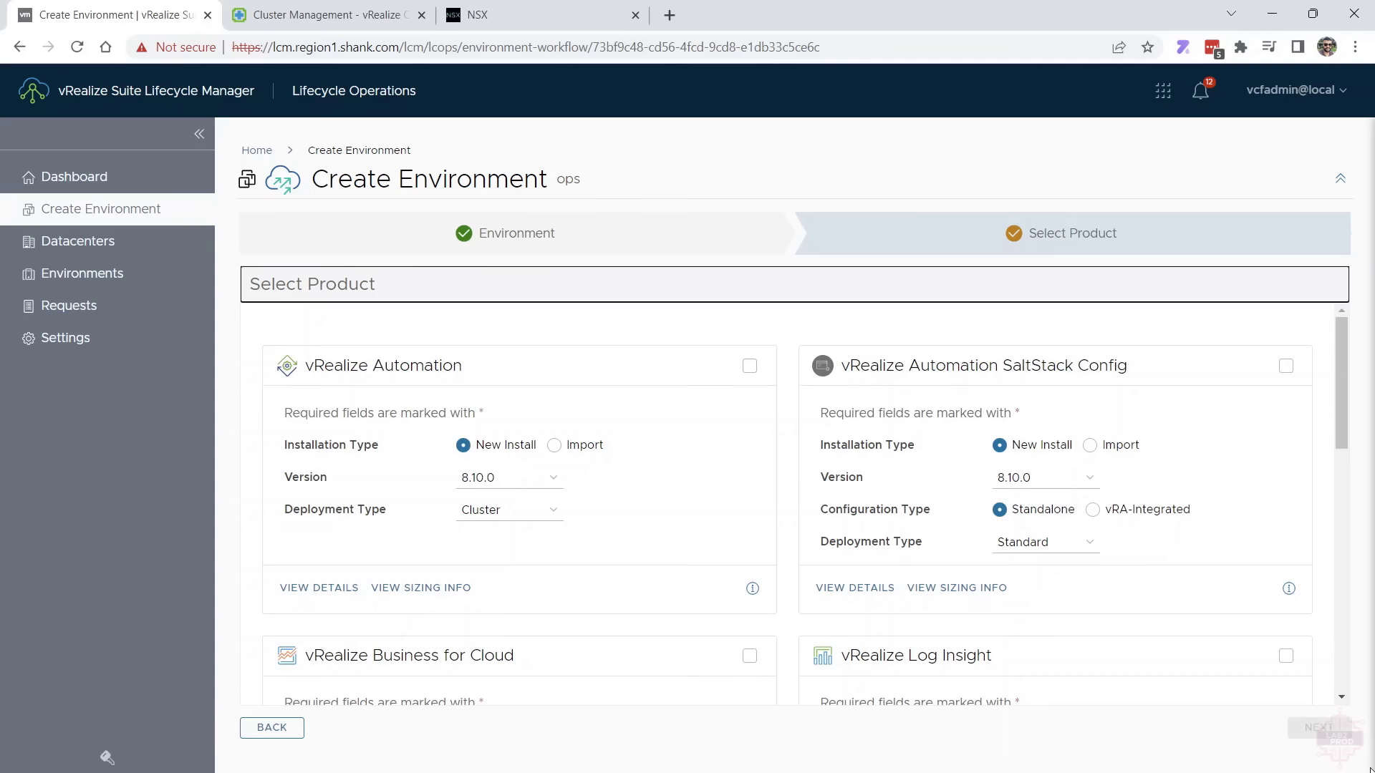
Select a new install of vRealize Operations 8.10.0 with Medium deployment type and 3 nodes, and proceed through the EULA
scroll(1107, 752, down, 9)
scroll(1114, 666, down, 6)
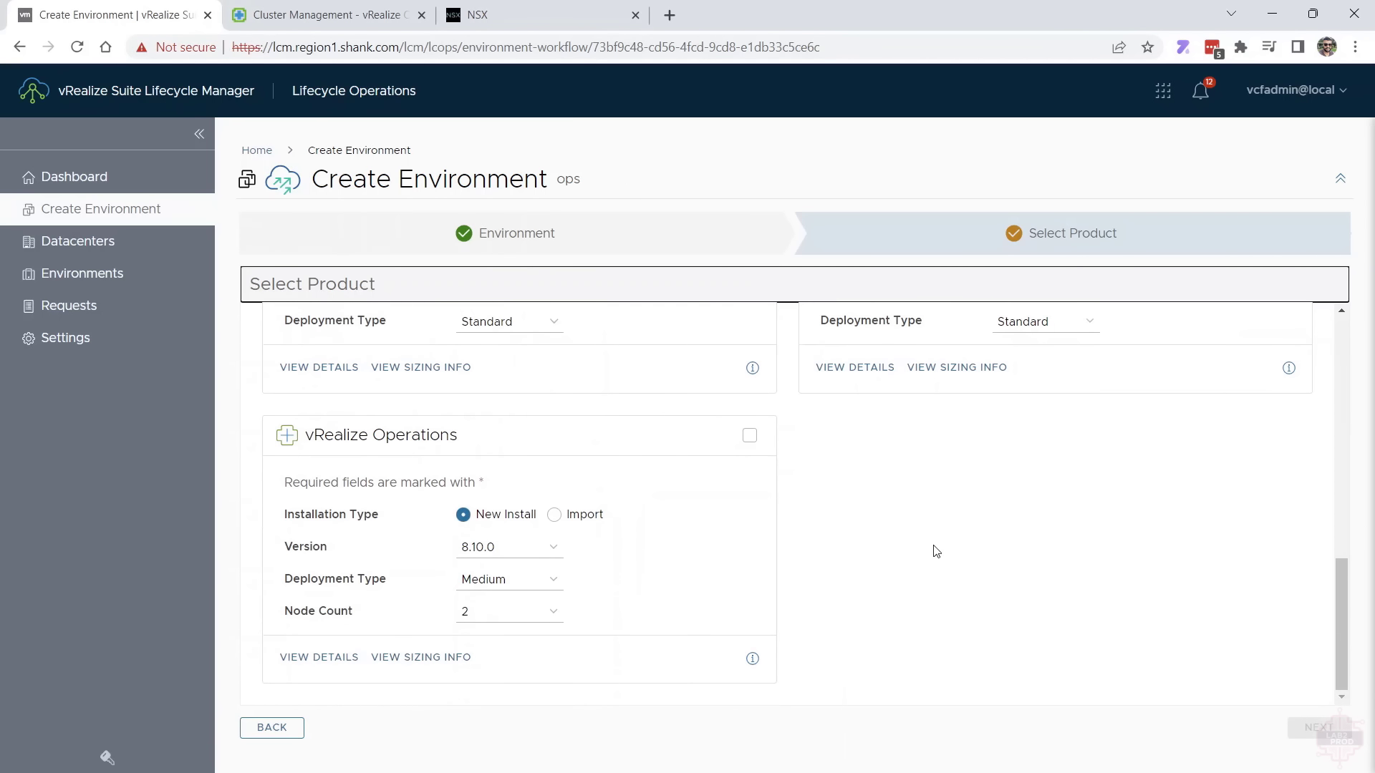
click(749, 435)
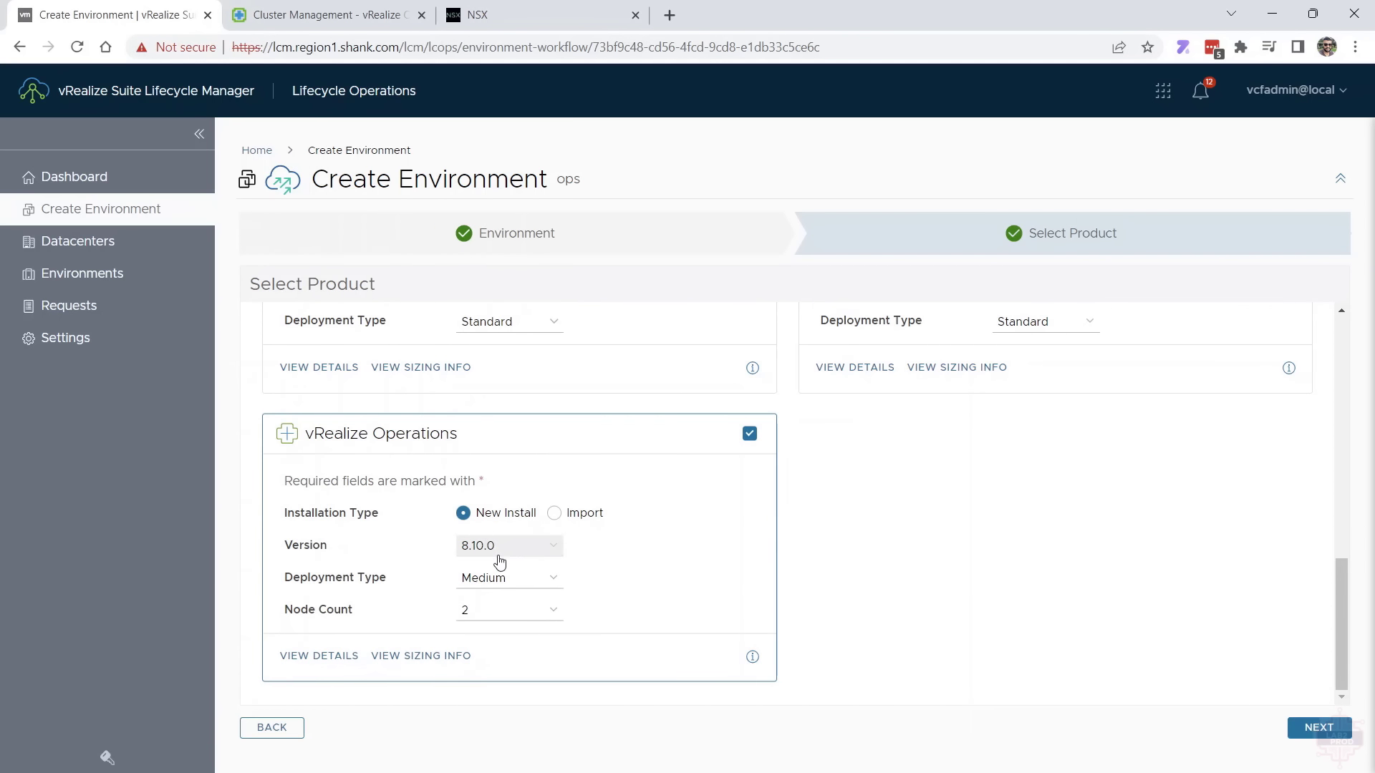
click(503, 584)
click(501, 597)
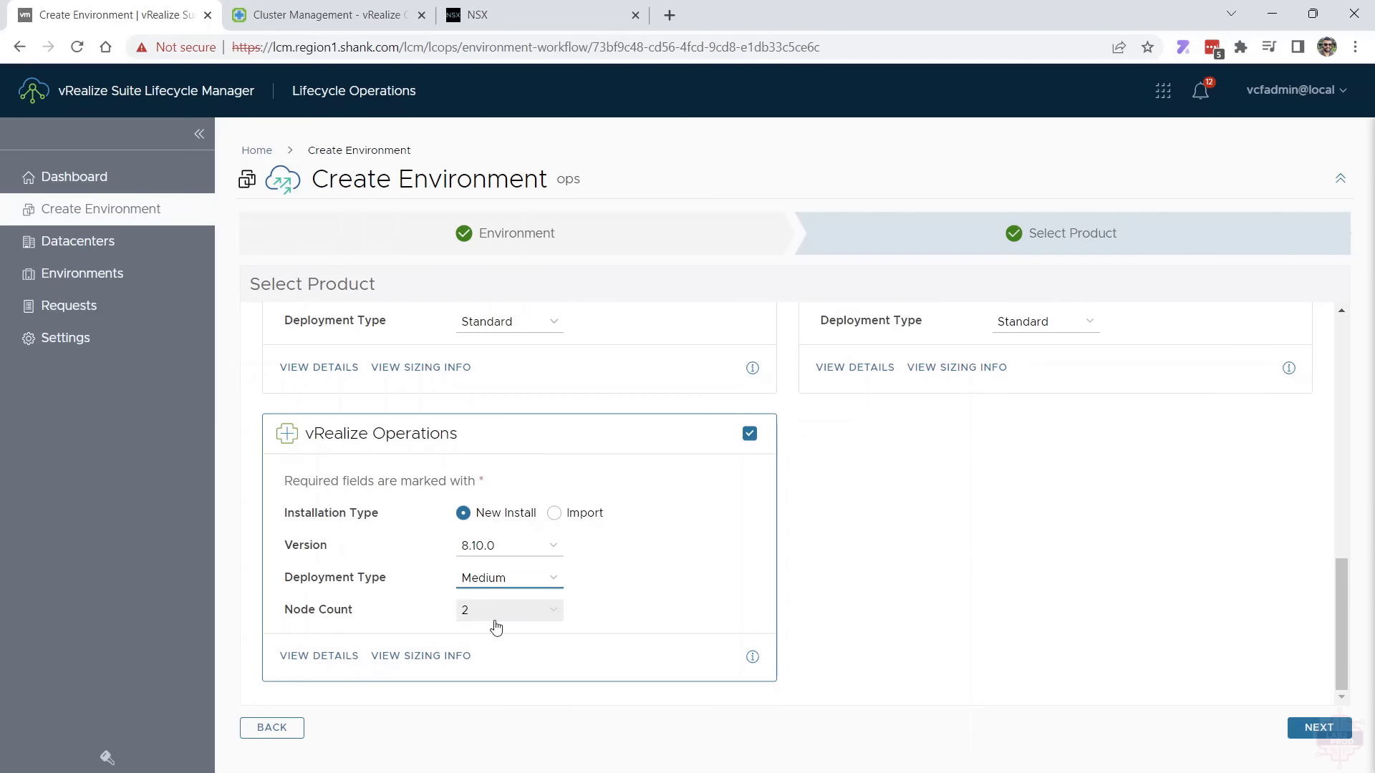
click(496, 623)
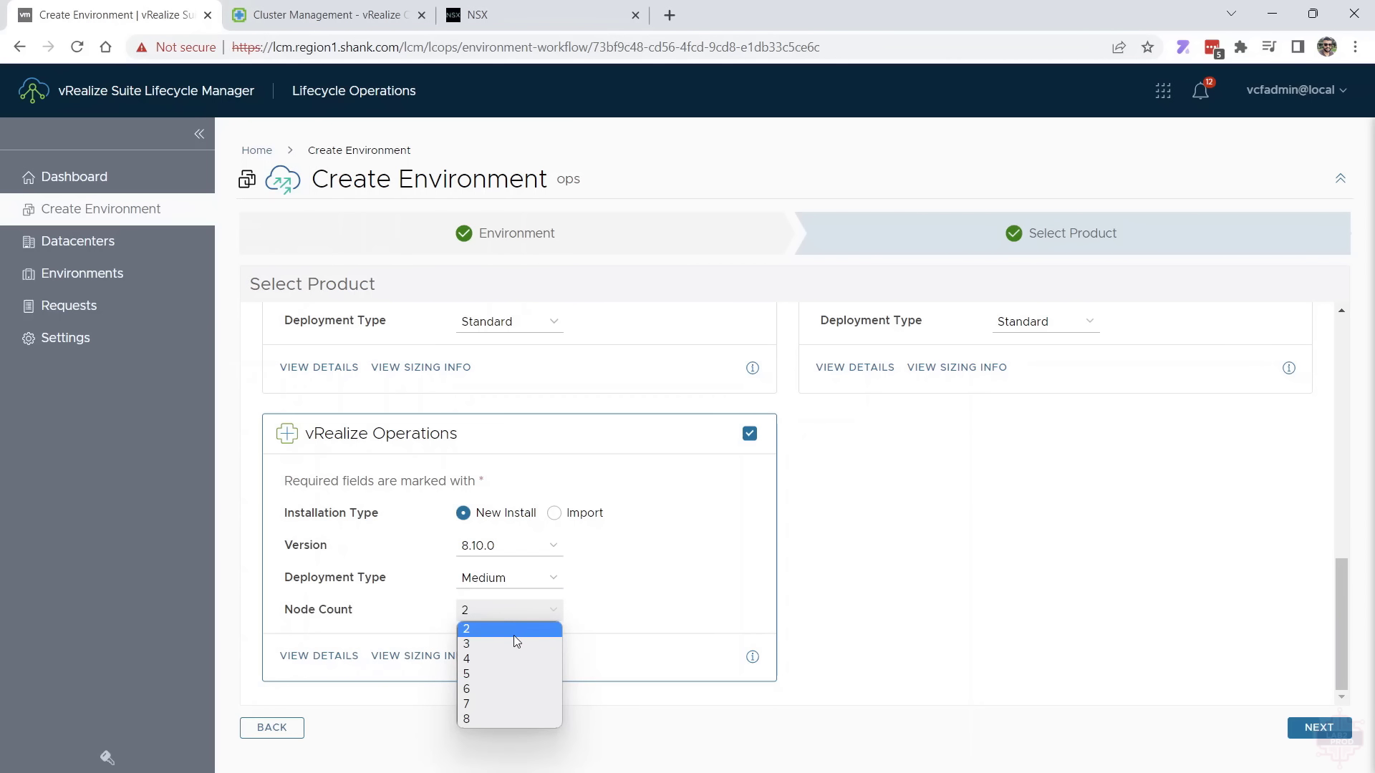
click(521, 644)
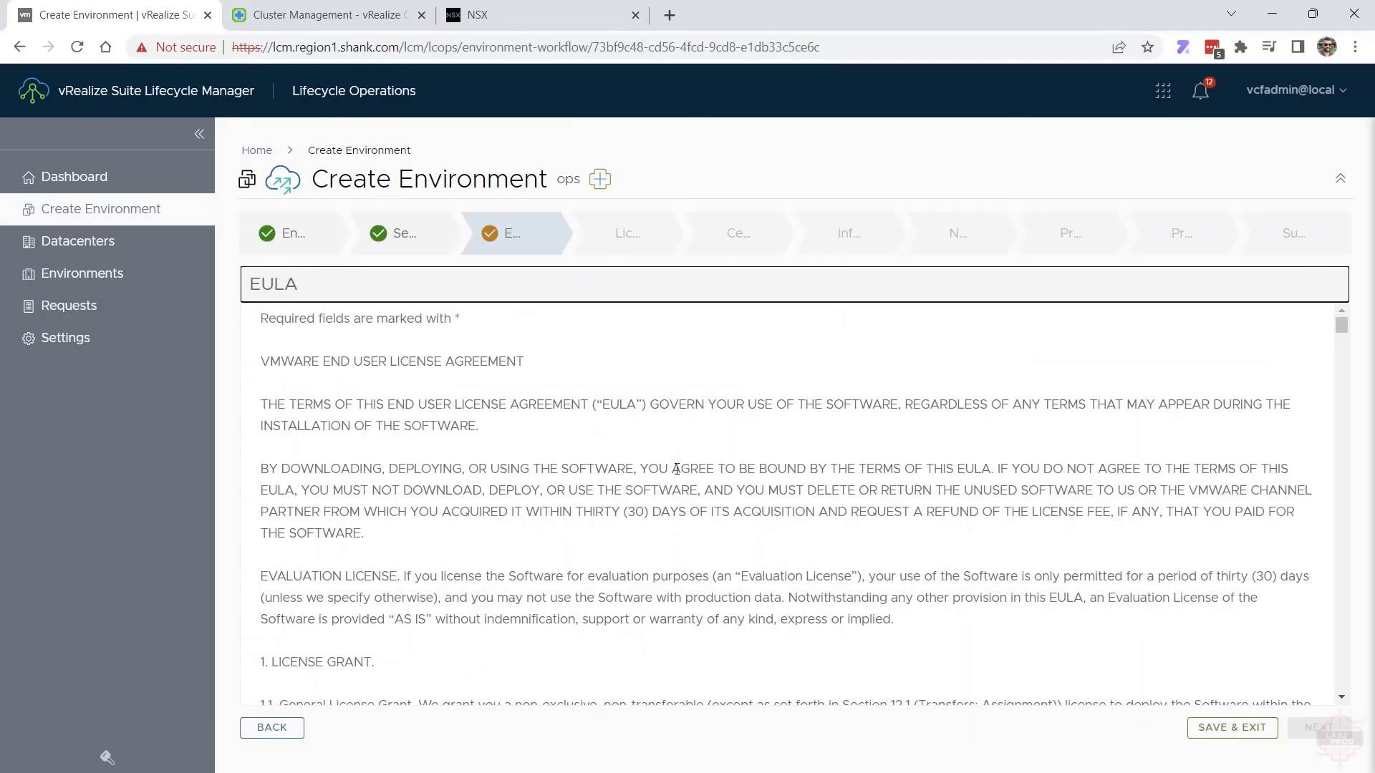
scroll(677, 469, down, 15)
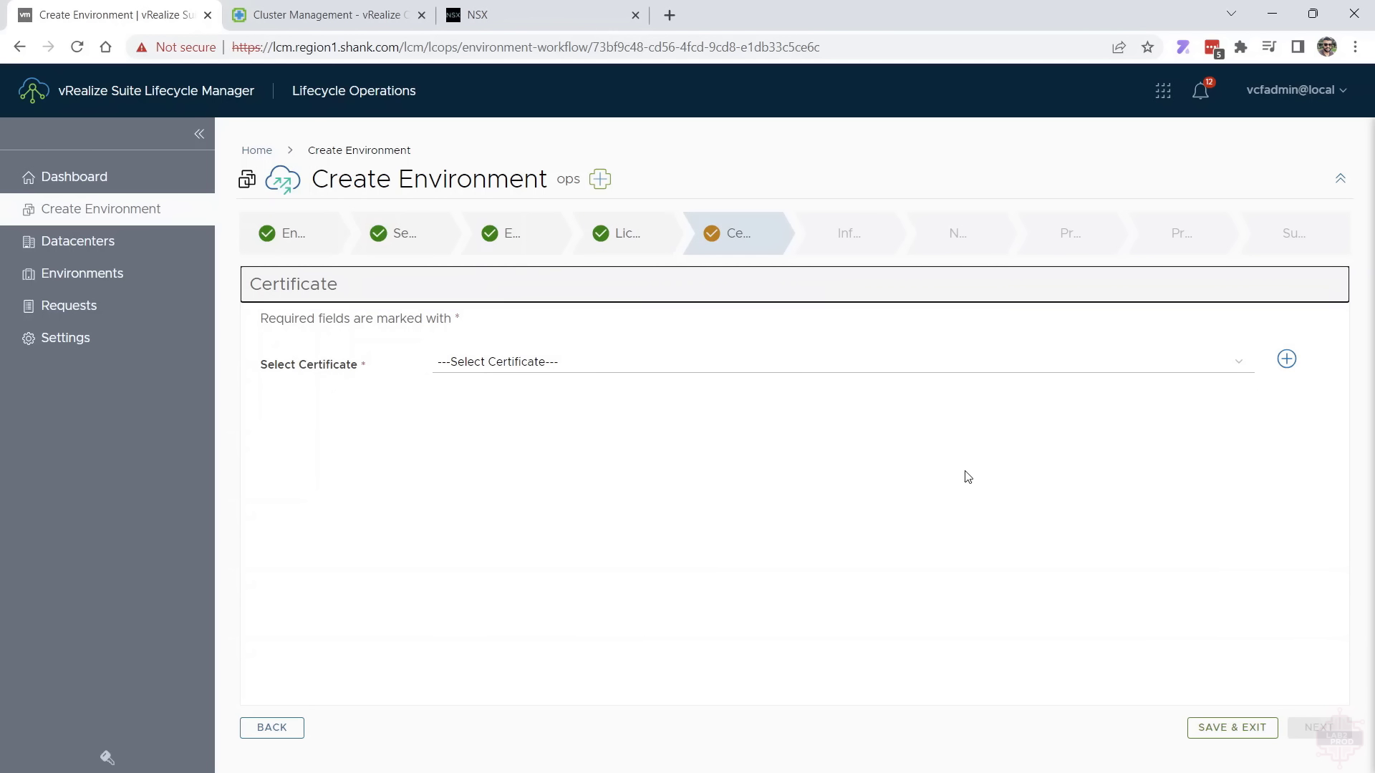
click(1287, 359)
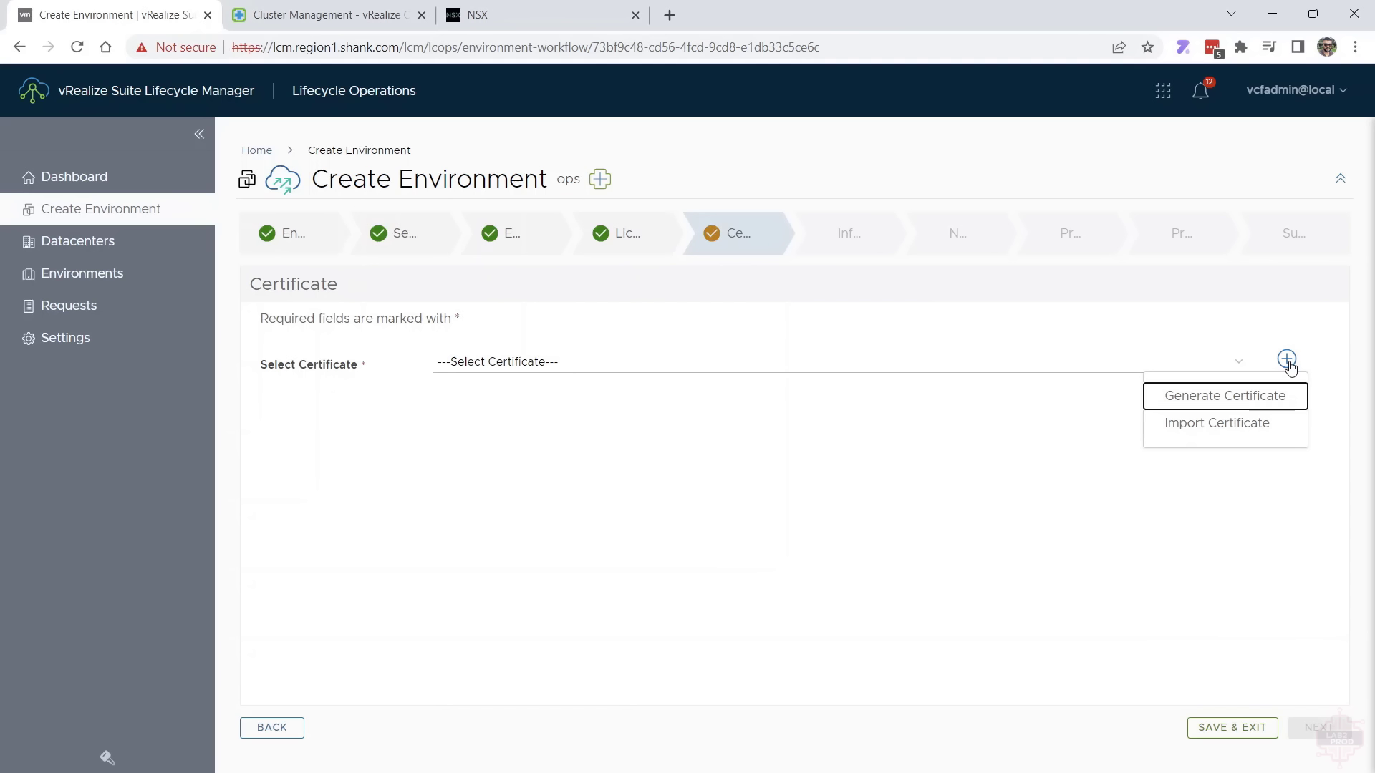
click(1217, 398)
scroll(935, 442, down, 2)
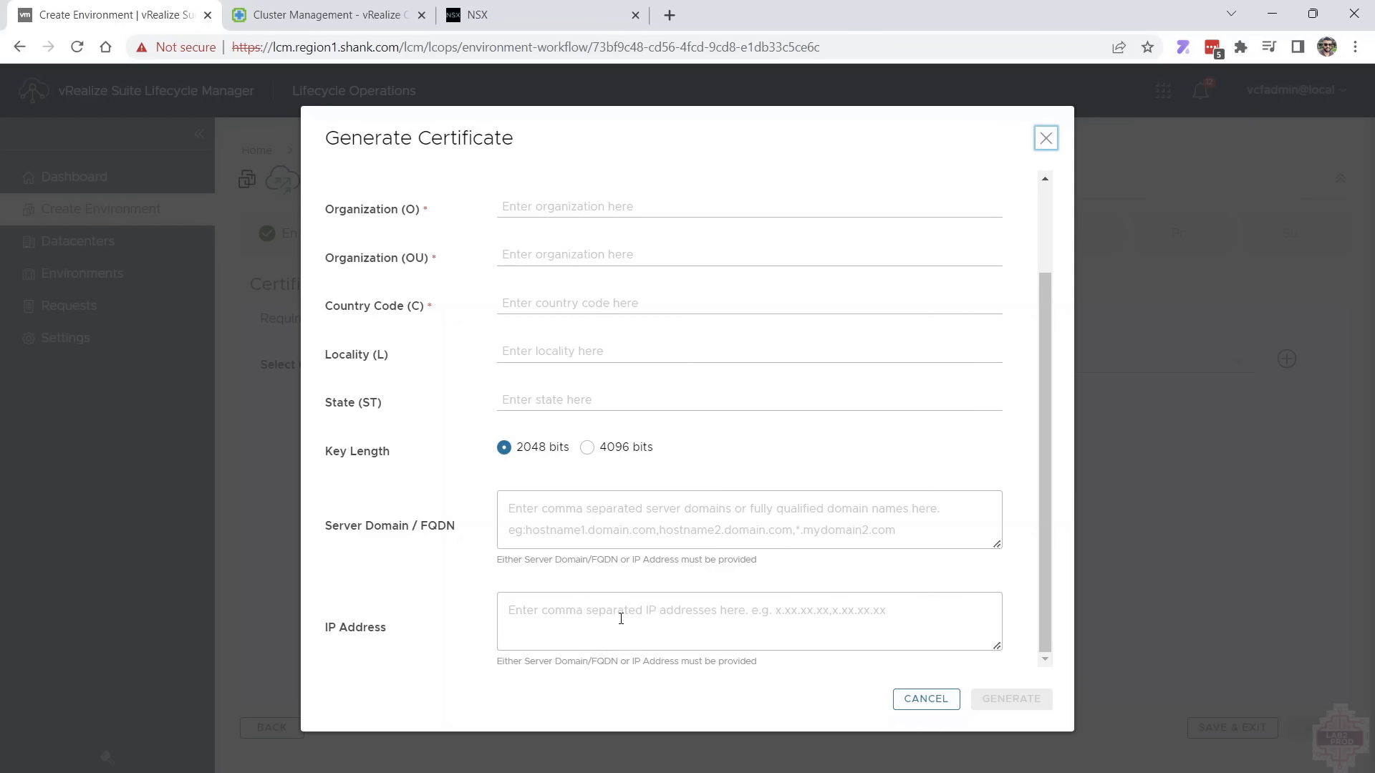
click(921, 701)
Choose the existing vrops certificate for the environment, review its subject alternative names and continue to the infrastructure settings
click(604, 365)
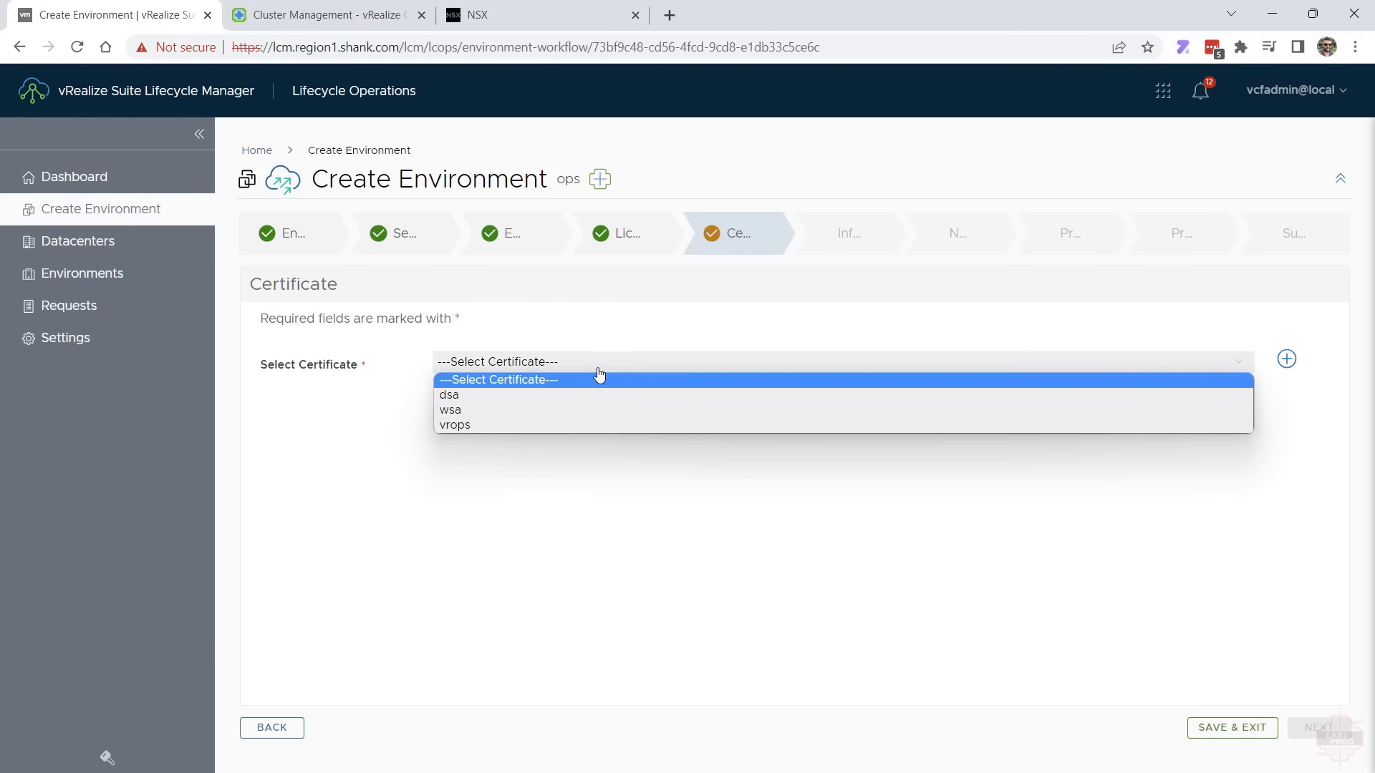
click(560, 431)
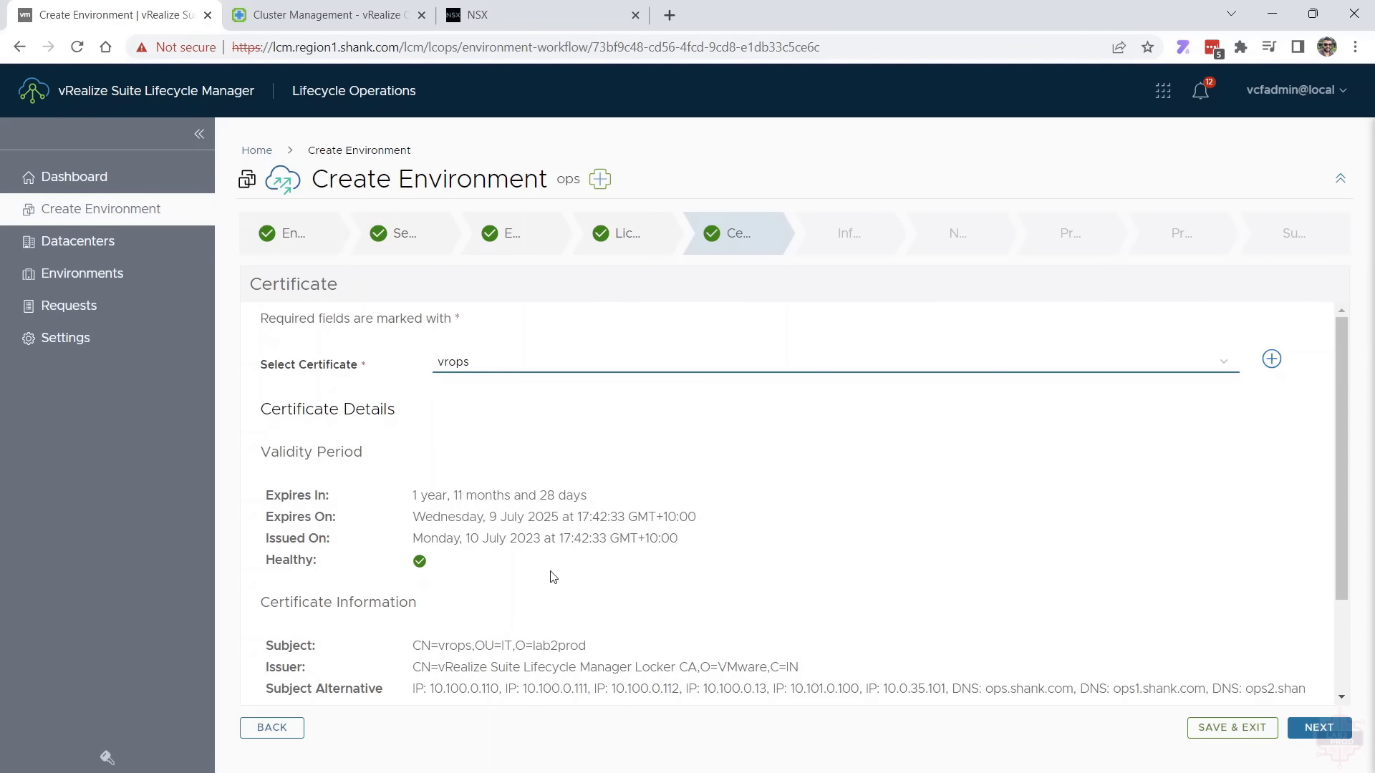
scroll(554, 575, down, 2)
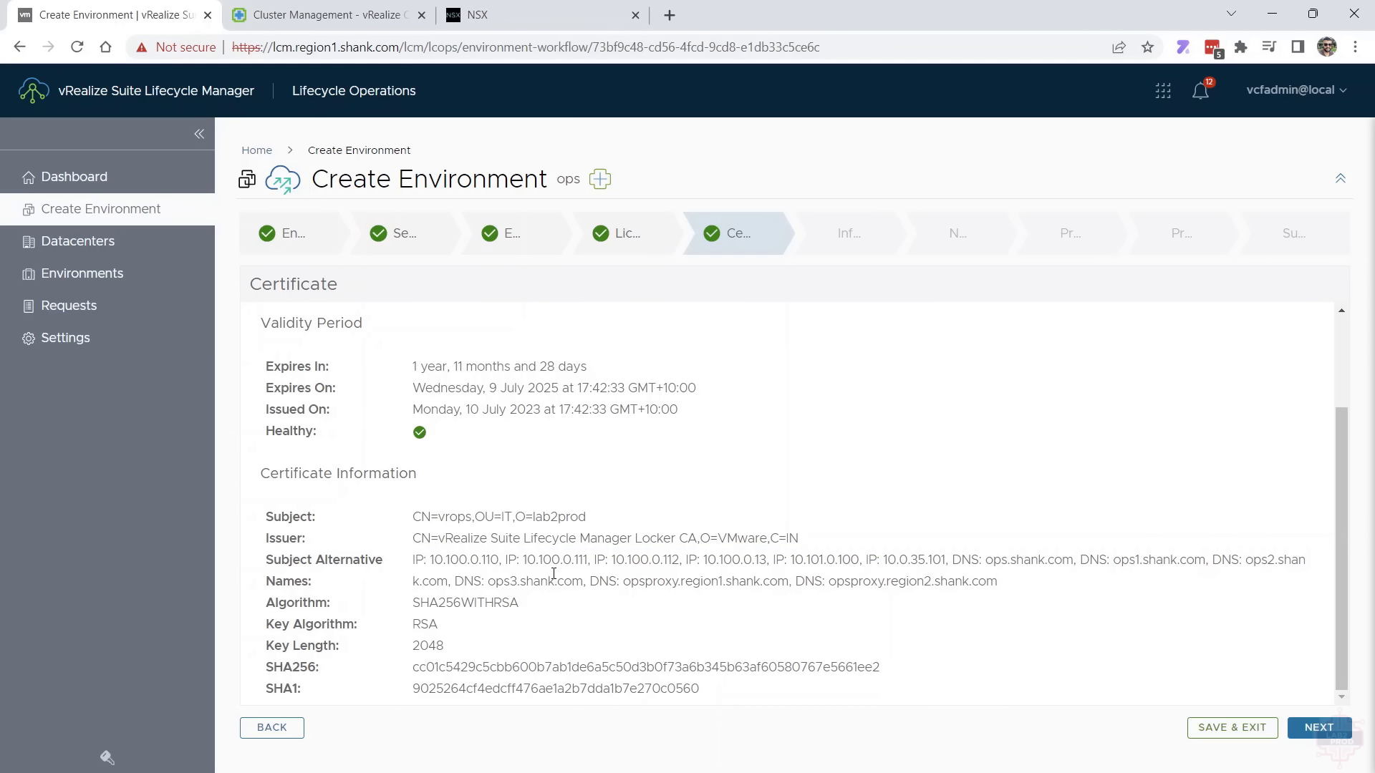
click(1310, 729)
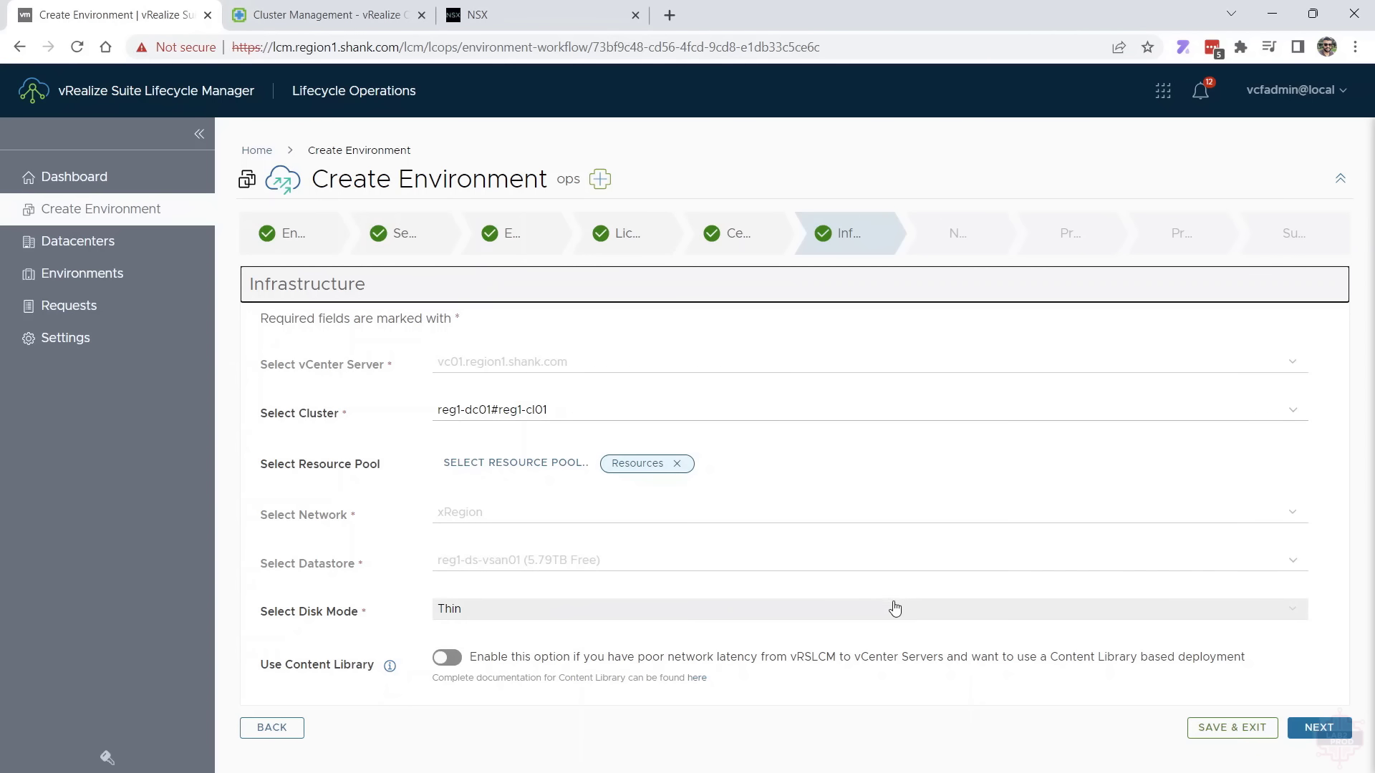
Keep the Thin disk mode for the infrastructure, review the network, DNS and NTP settings, and continue to the product configuration
click(872, 614)
click(872, 614)
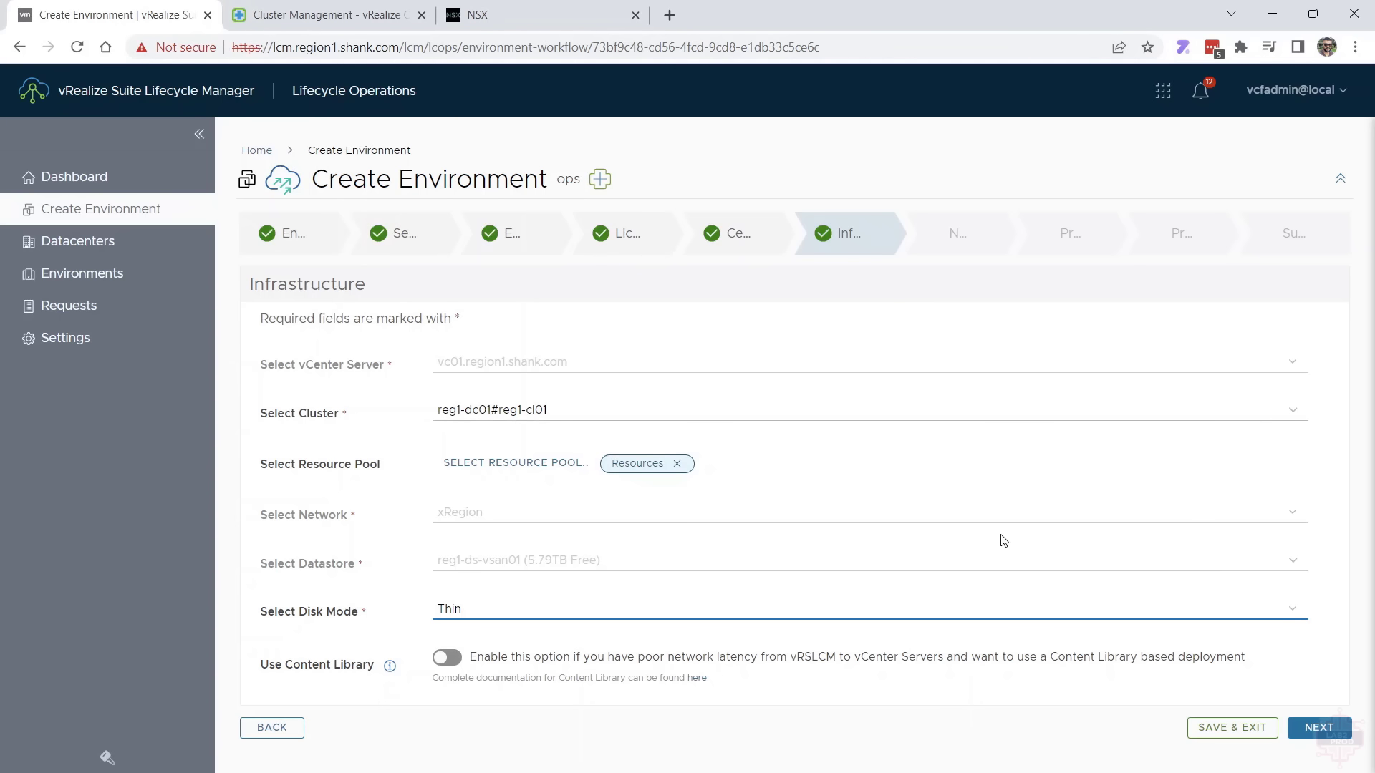
click(1309, 737)
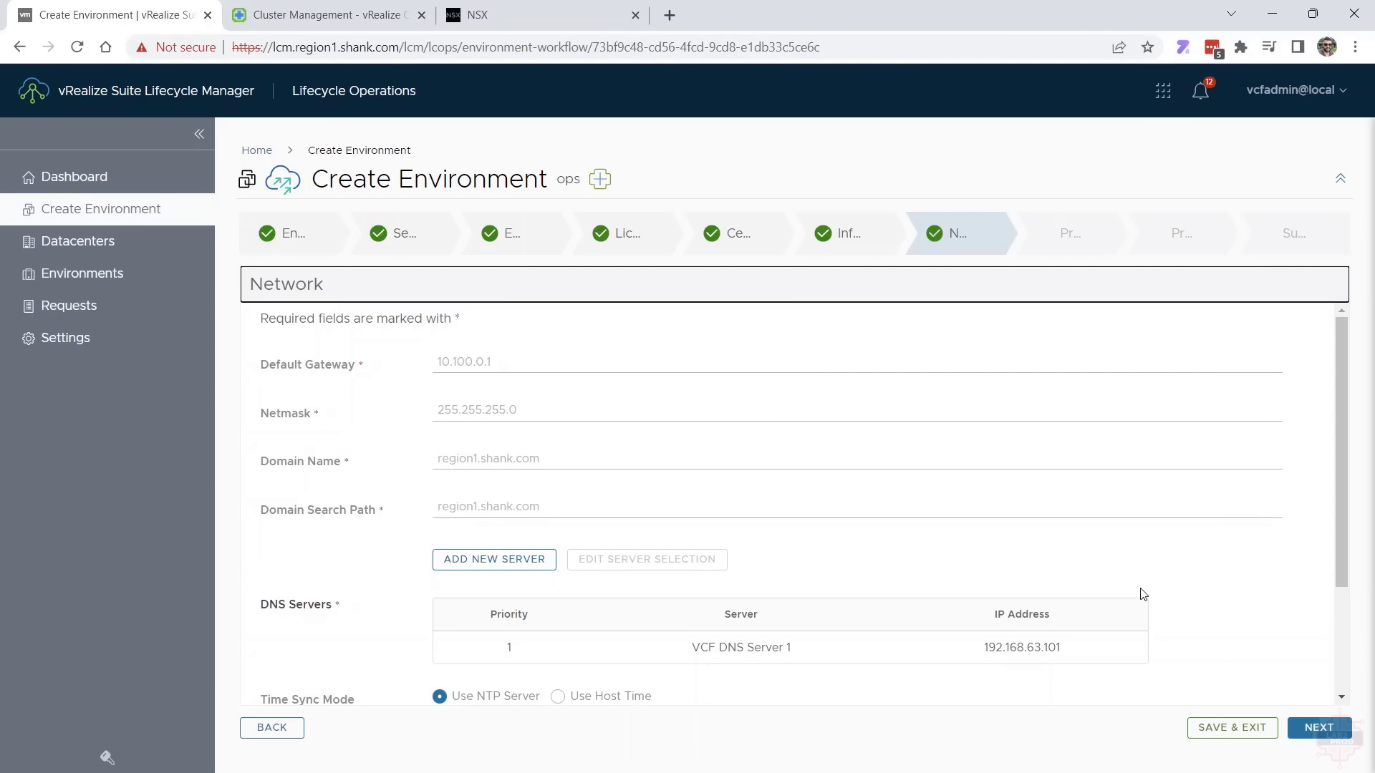
scroll(1063, 494, down, 2)
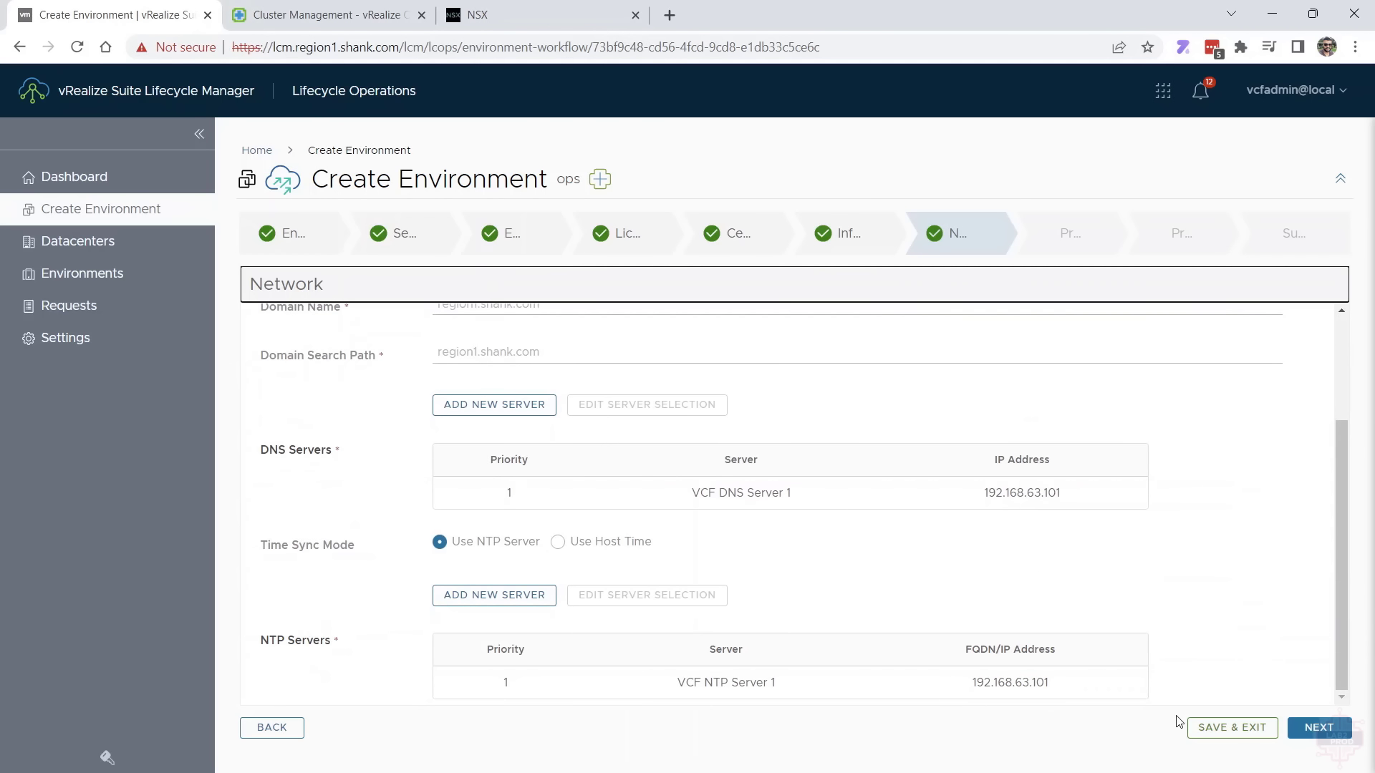
click(1326, 728)
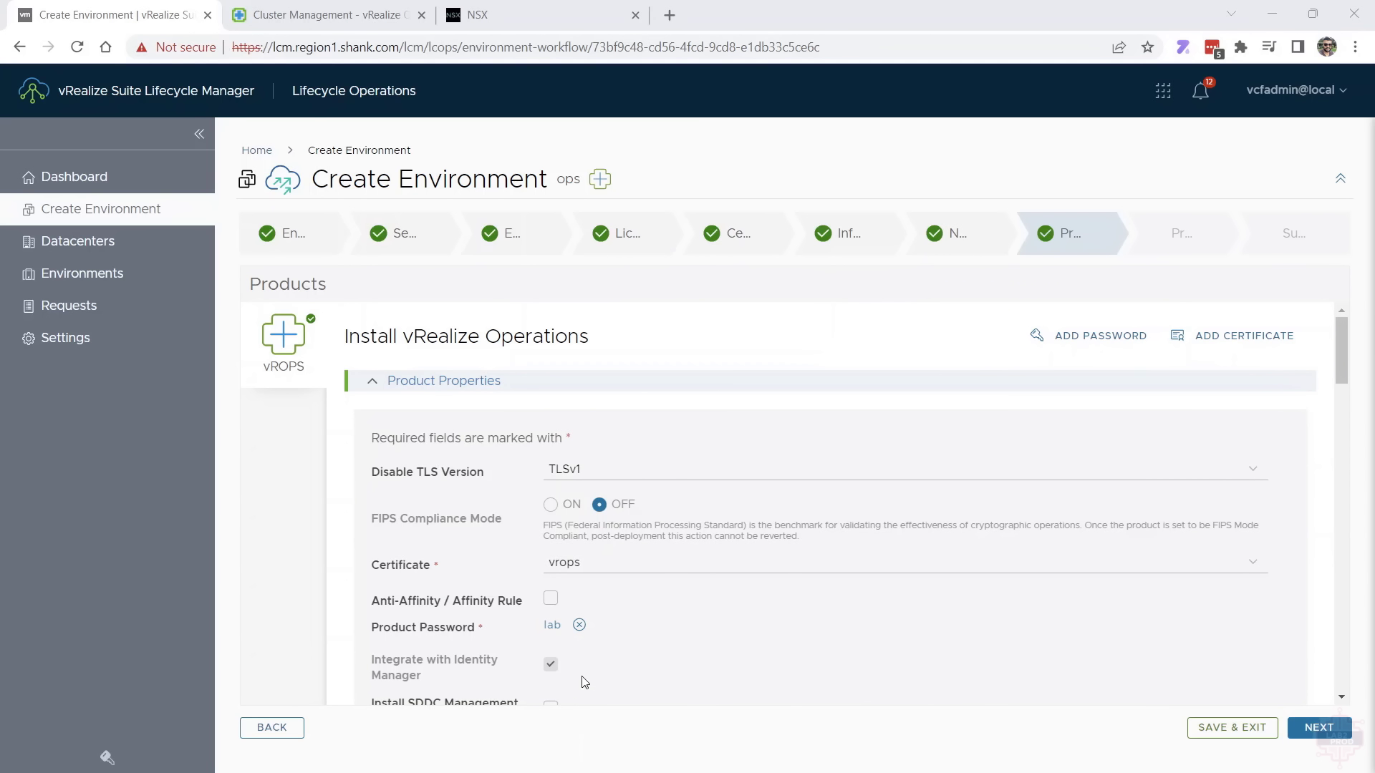
Review the vRealize Operations product properties, including the DRS anti-affinity rule options, and leave the rule disabled
scroll(583, 681, down, 1)
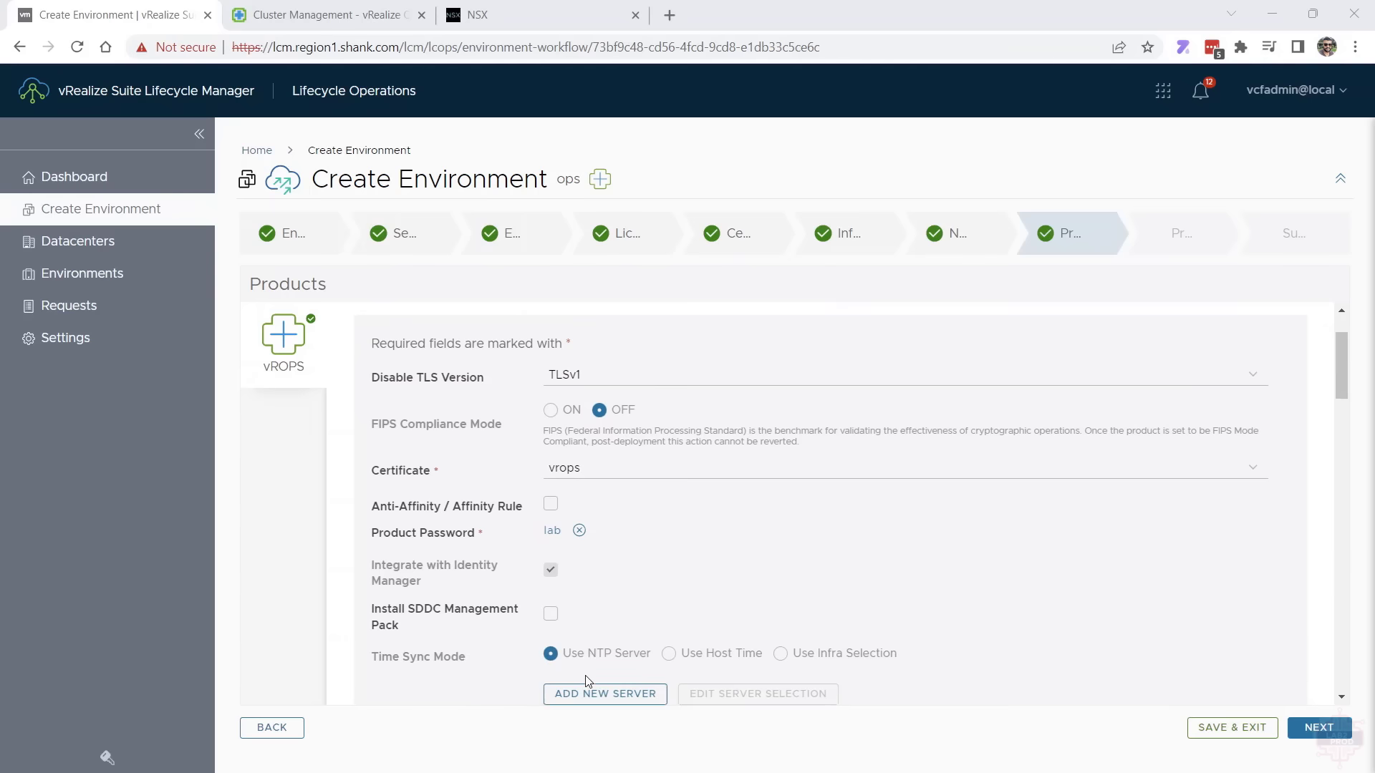
scroll(584, 677, down, 1)
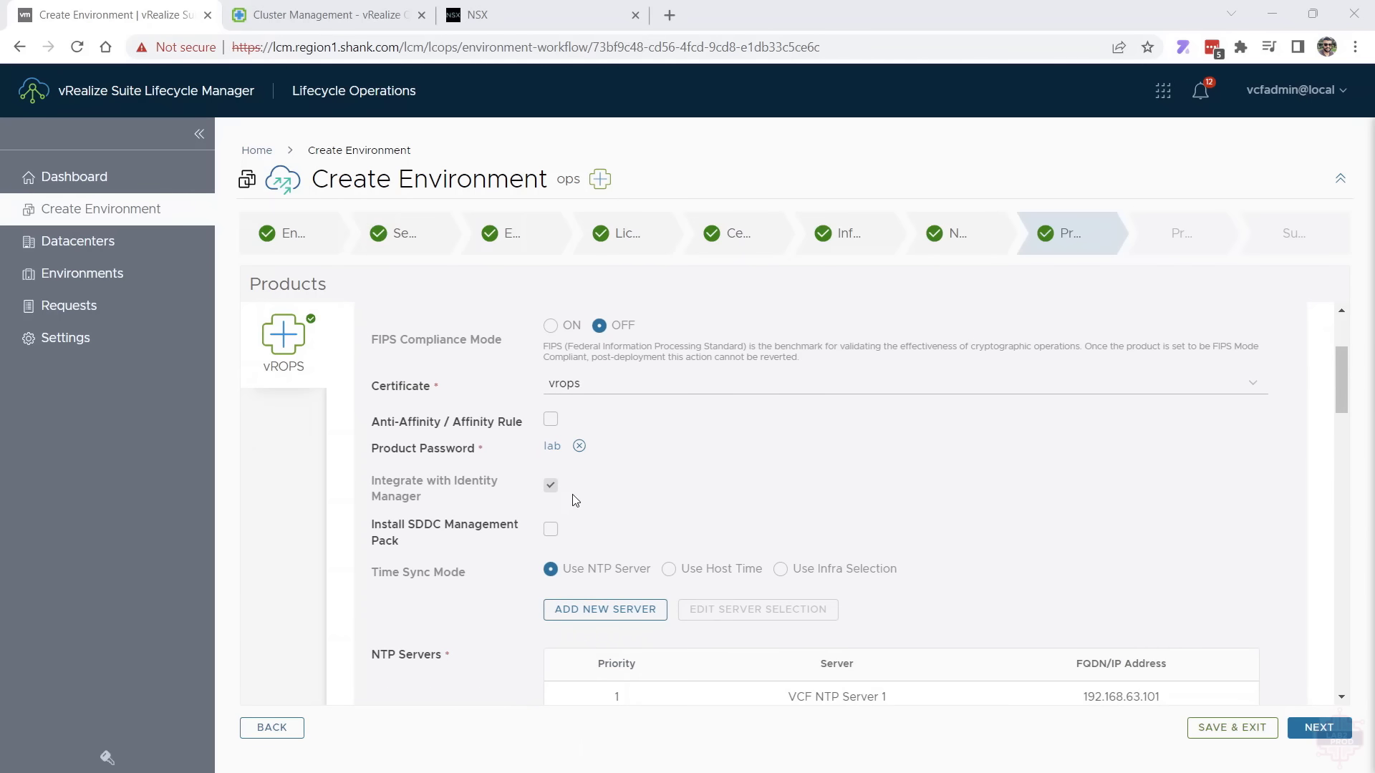
click(551, 421)
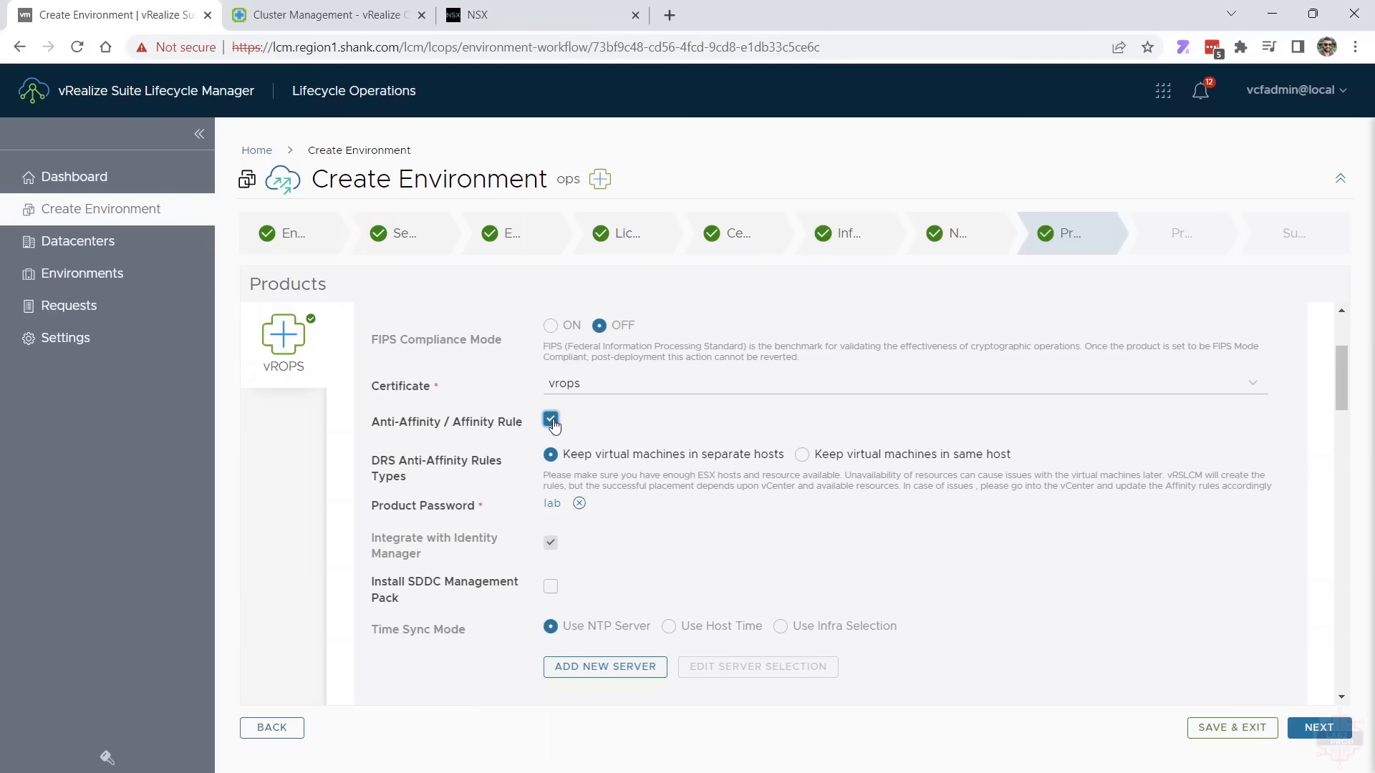
click(551, 421)
scroll(573, 452, down, 1)
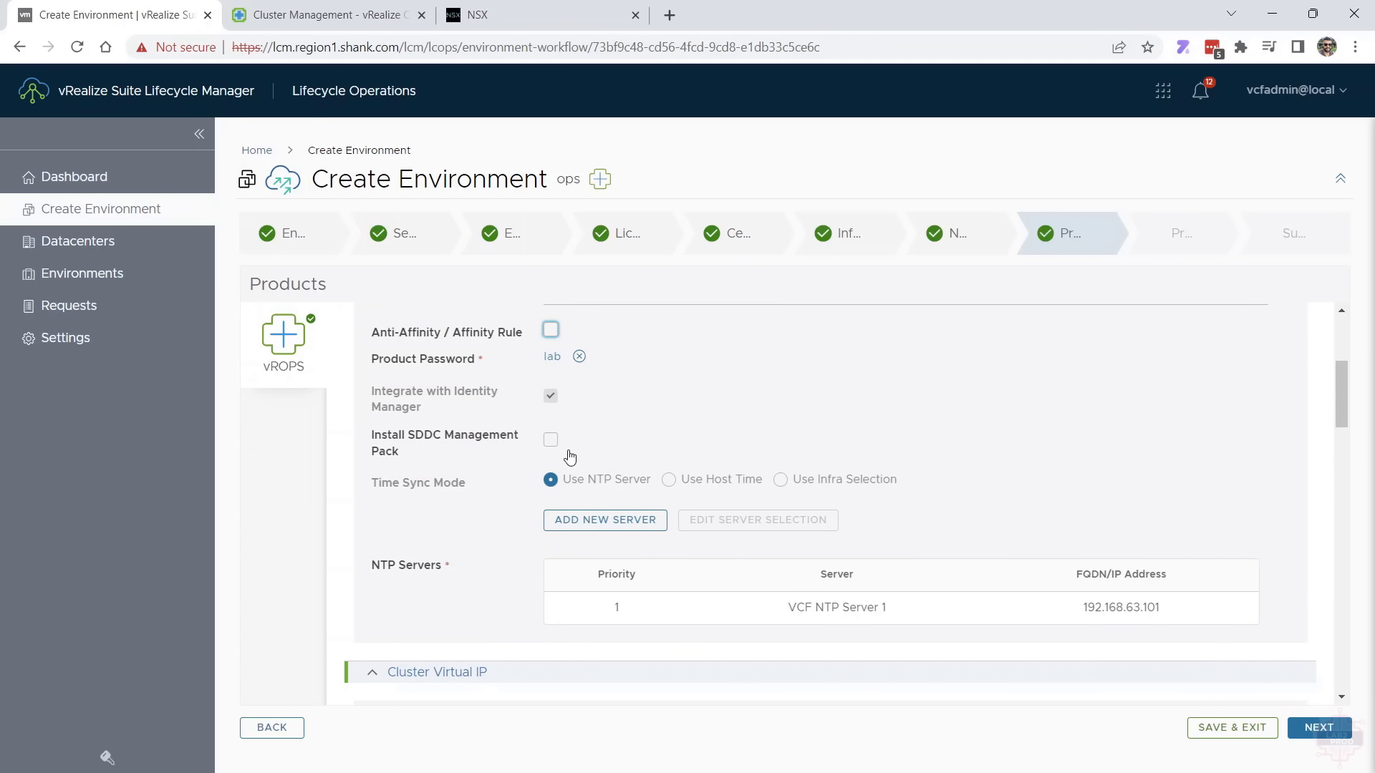
scroll(570, 457, down, 2)
Examine the vrops-cluster virtual IP FQDN, the cloud proxy entries and the component types that can be added
scroll(649, 487, down, 1)
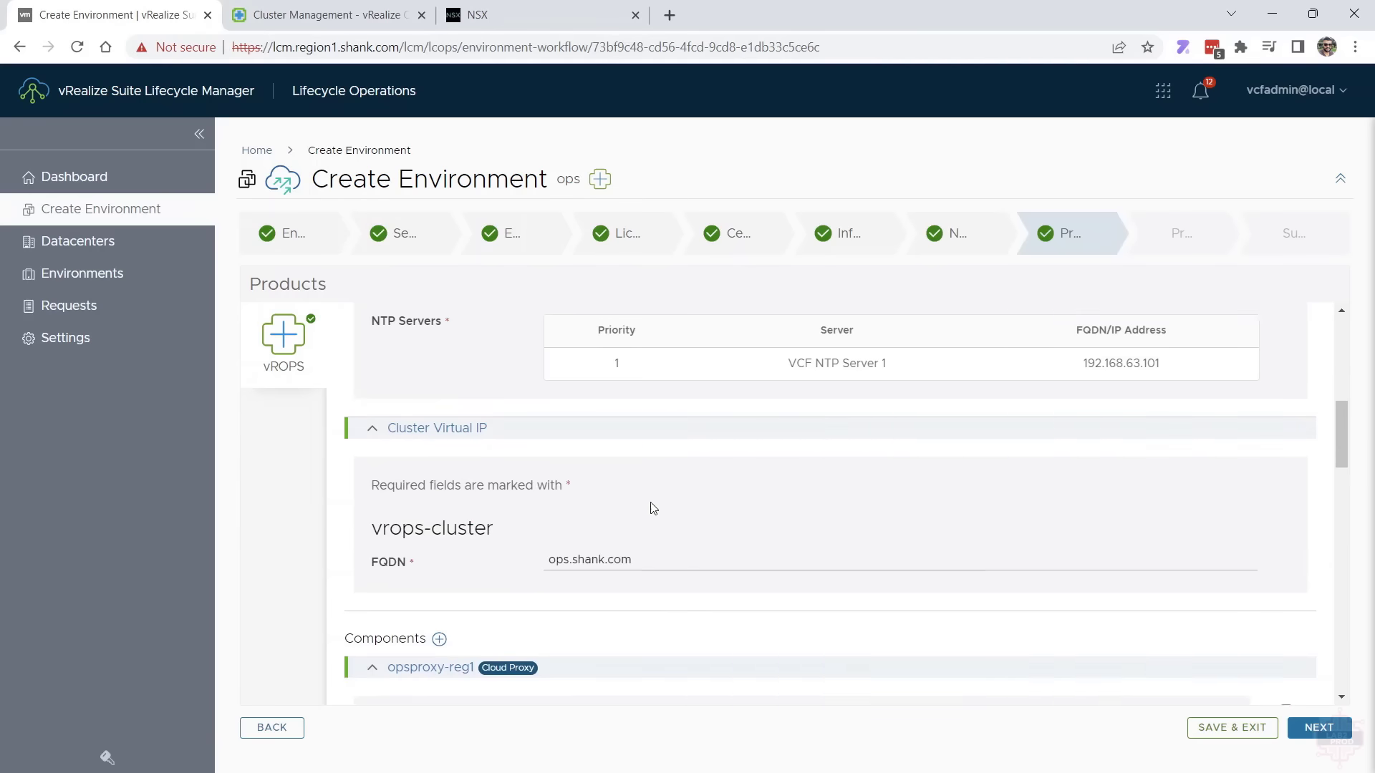
scroll(652, 509, down, 2)
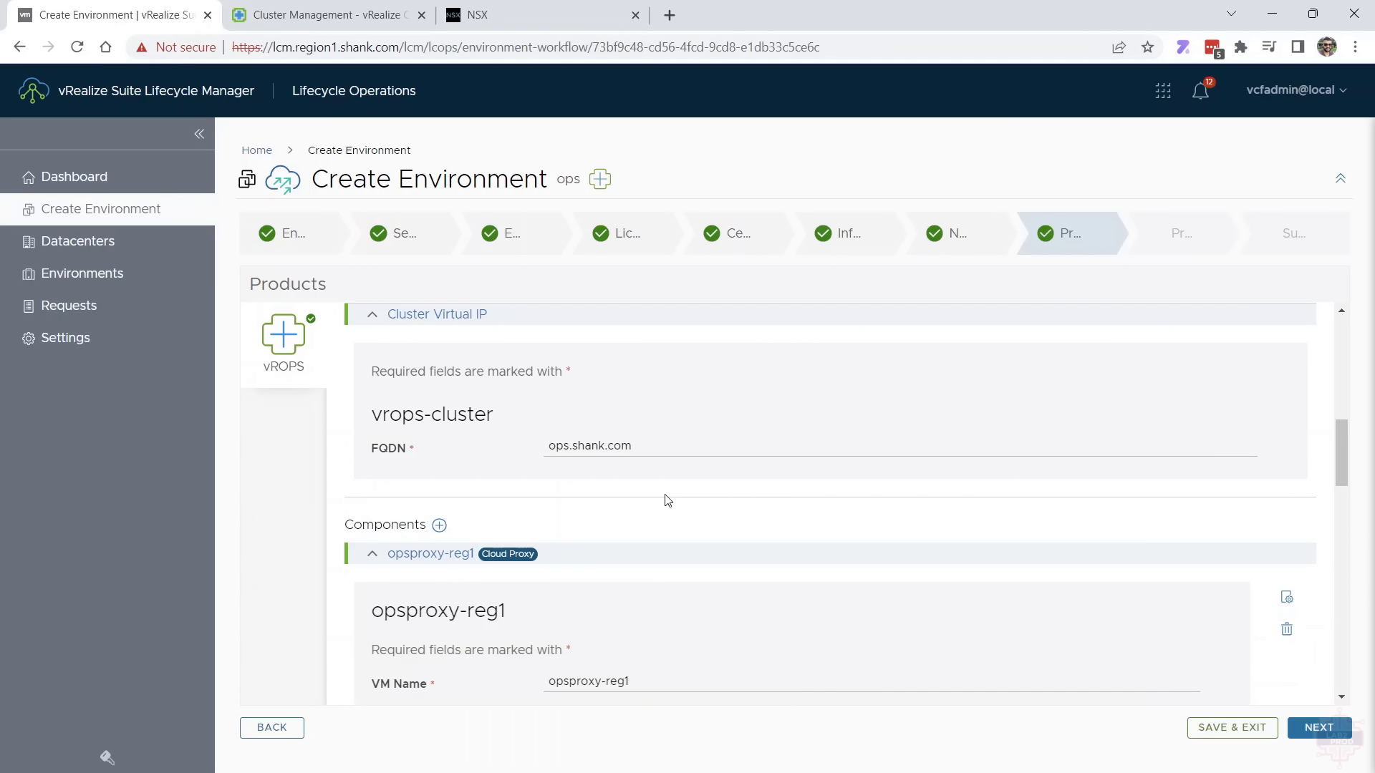
scroll(647, 486, down, 3)
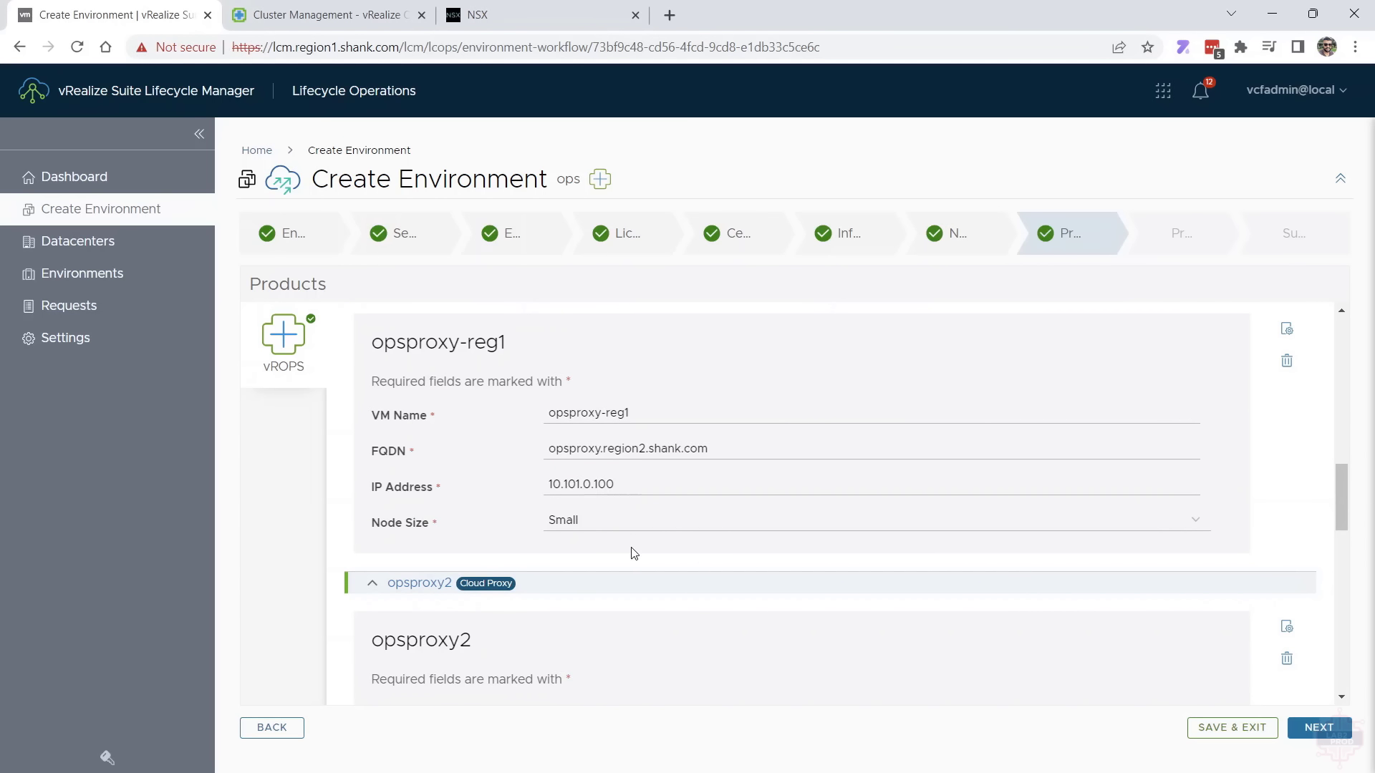
scroll(631, 553, down, 1)
scroll(745, 594, up, 1)
scroll(762, 602, up, 1)
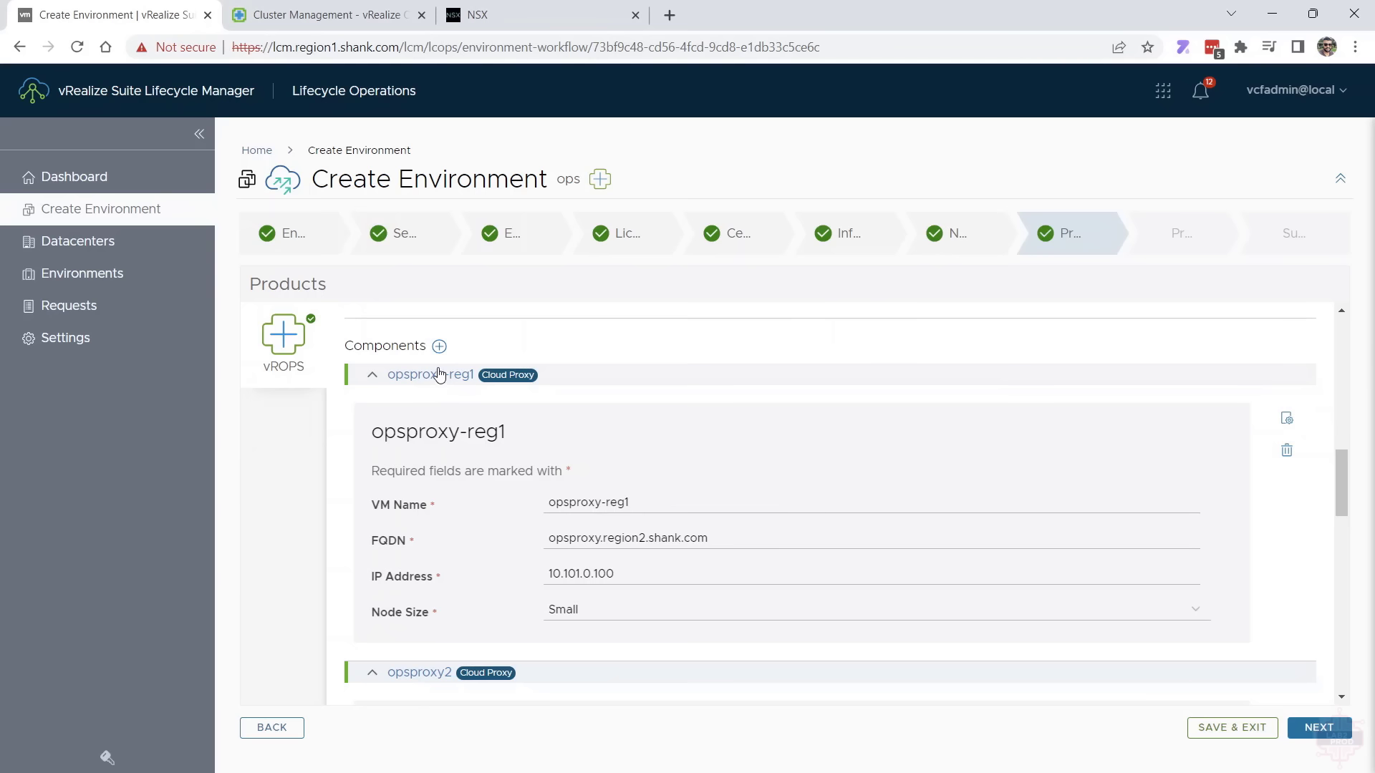
click(439, 346)
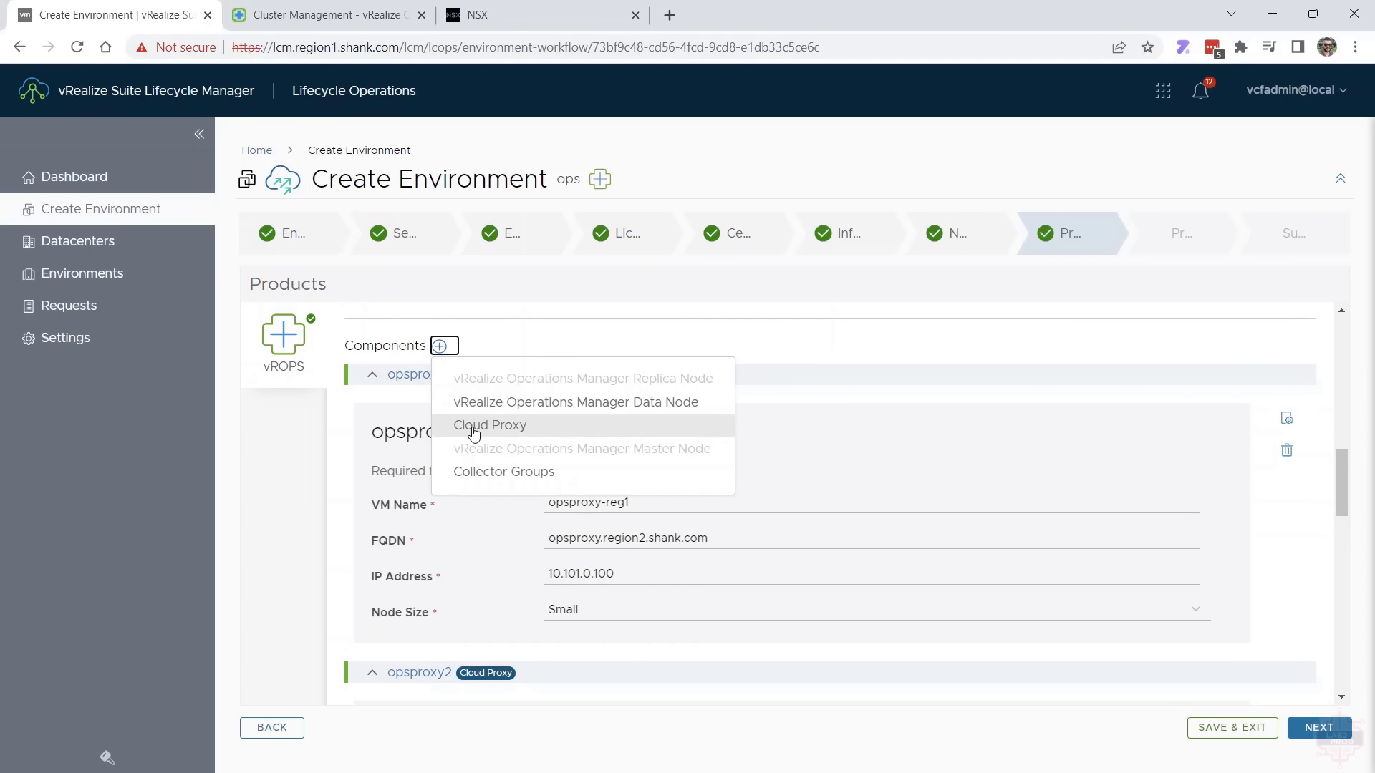
click(949, 355)
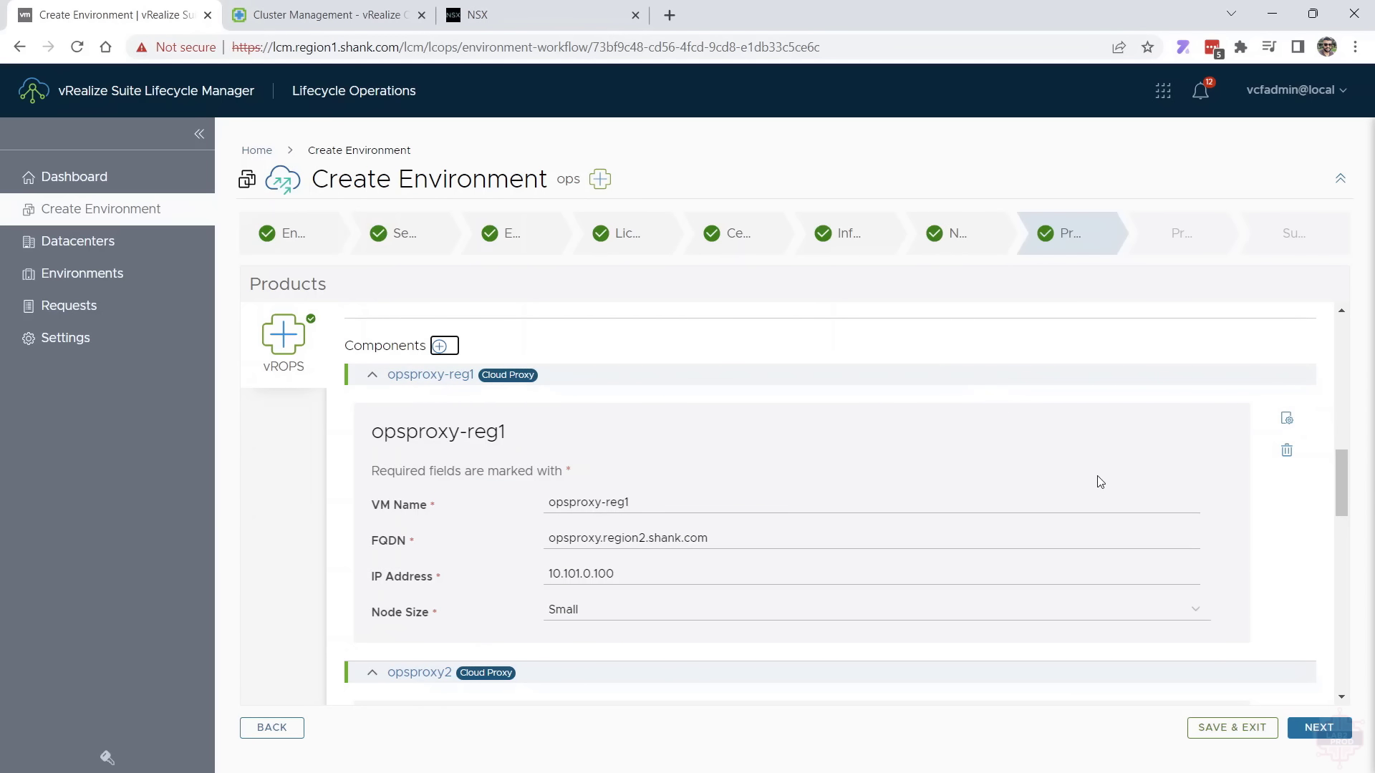
Inspect the opsproxy-reg1 advanced configuration and its vCenter server choices, cancel without saving, and check the opsproxy2 cloud proxy details
click(1287, 418)
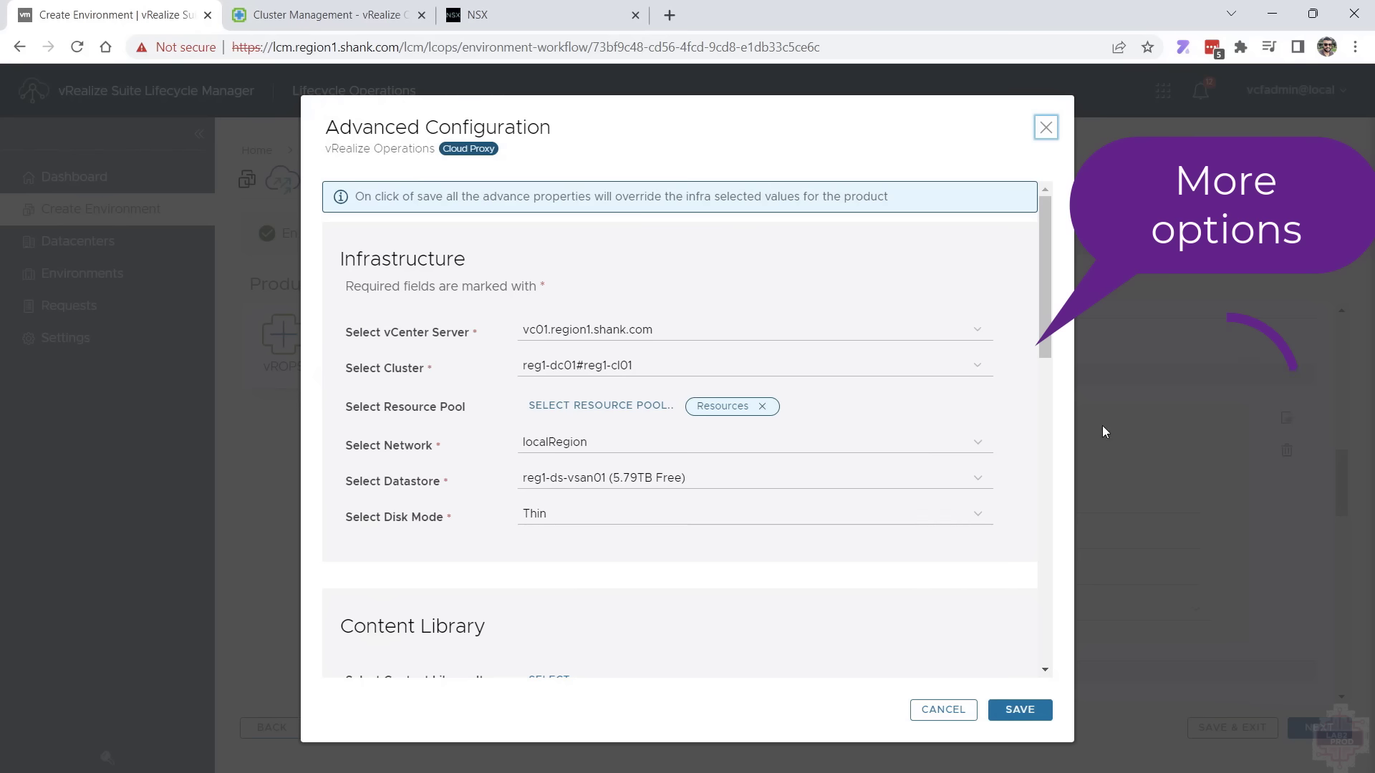
click(728, 334)
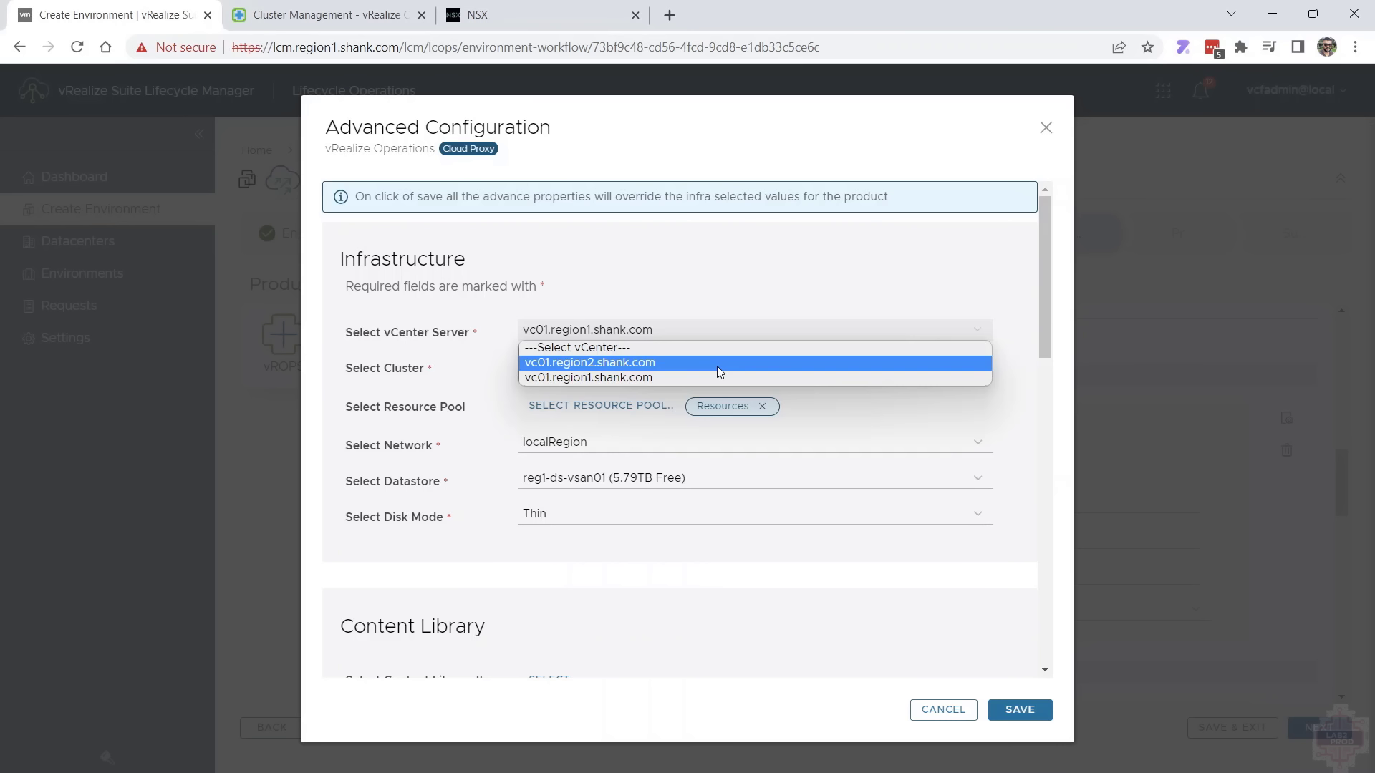
click(683, 272)
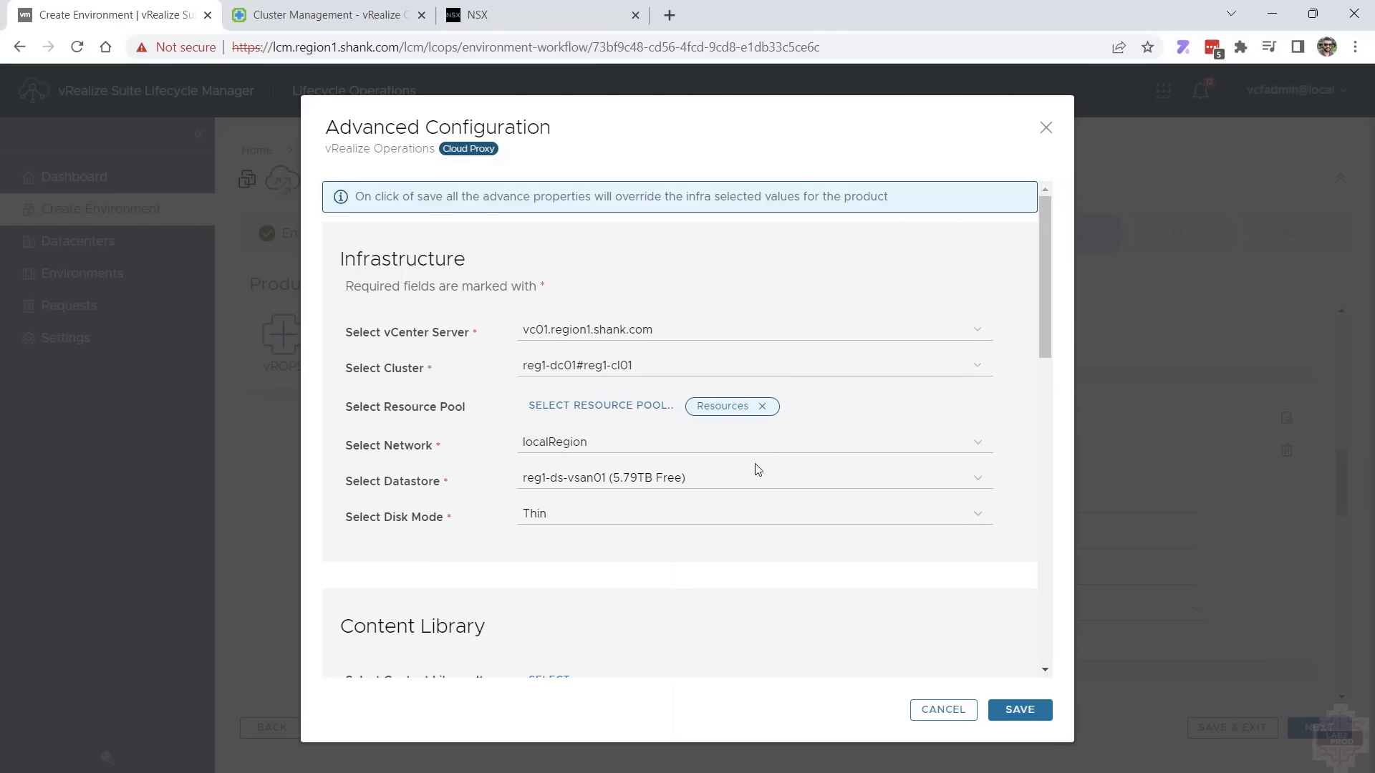
click(931, 709)
scroll(605, 491, down, 1)
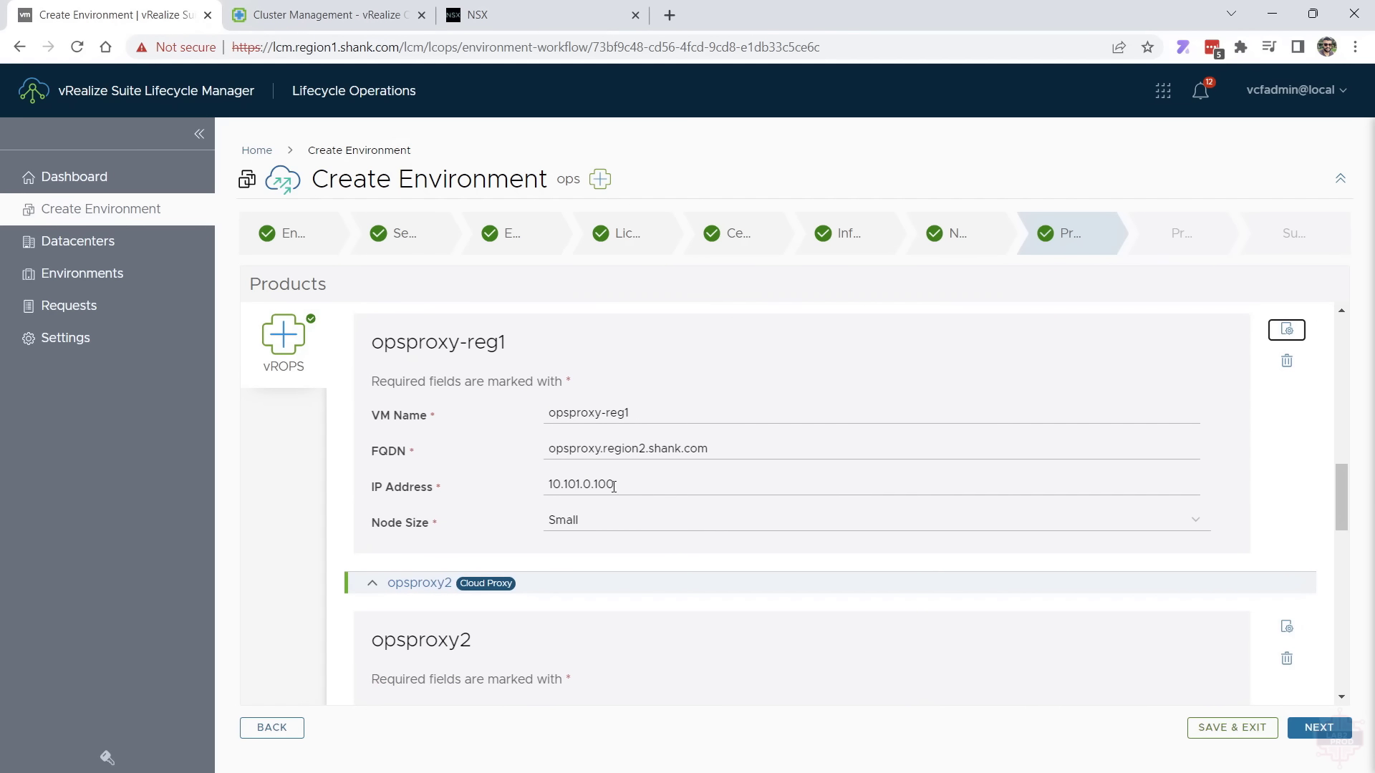
scroll(612, 476, down, 1)
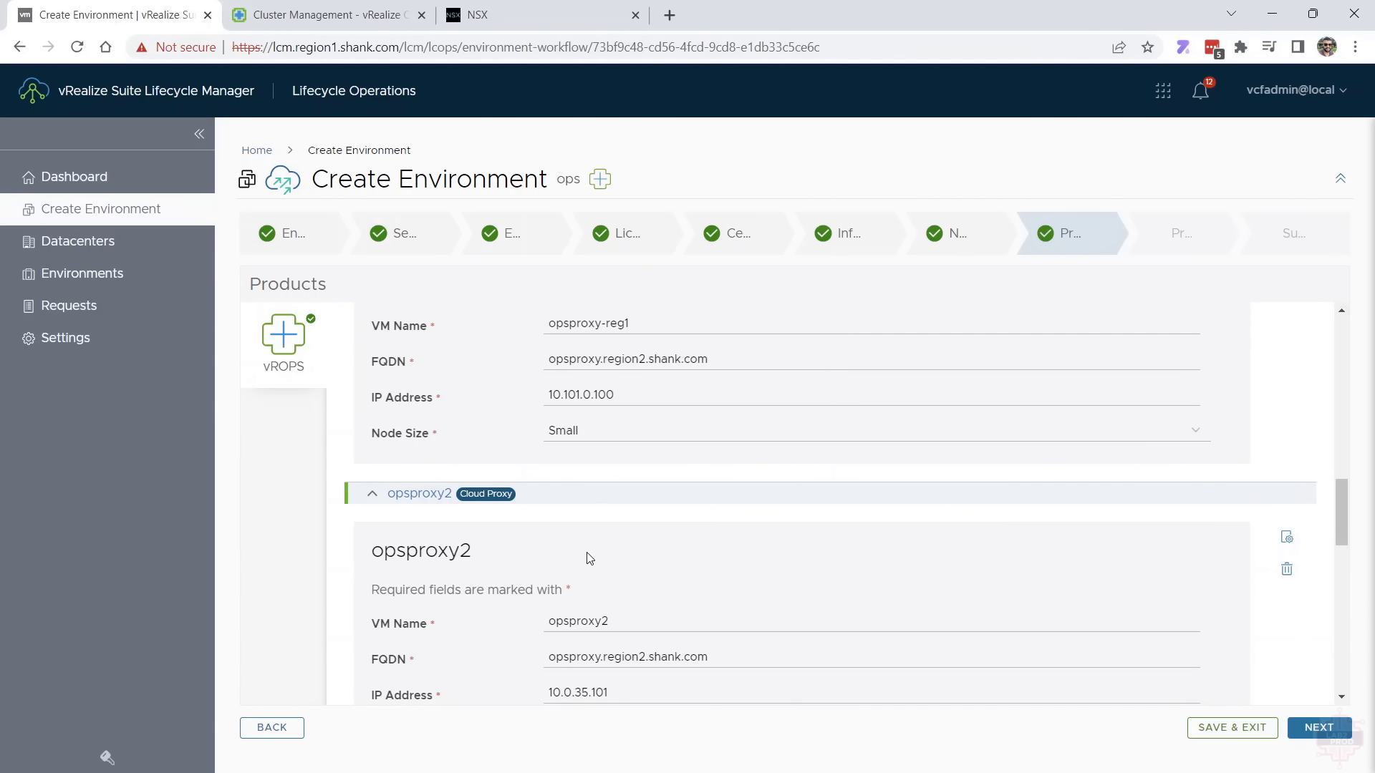
Review the opsproxy2 cloud proxy details and the VM names, FQDNs and IP addresses of the ops1, ops2 and ops3 nodes
scroll(600, 605, down, 1)
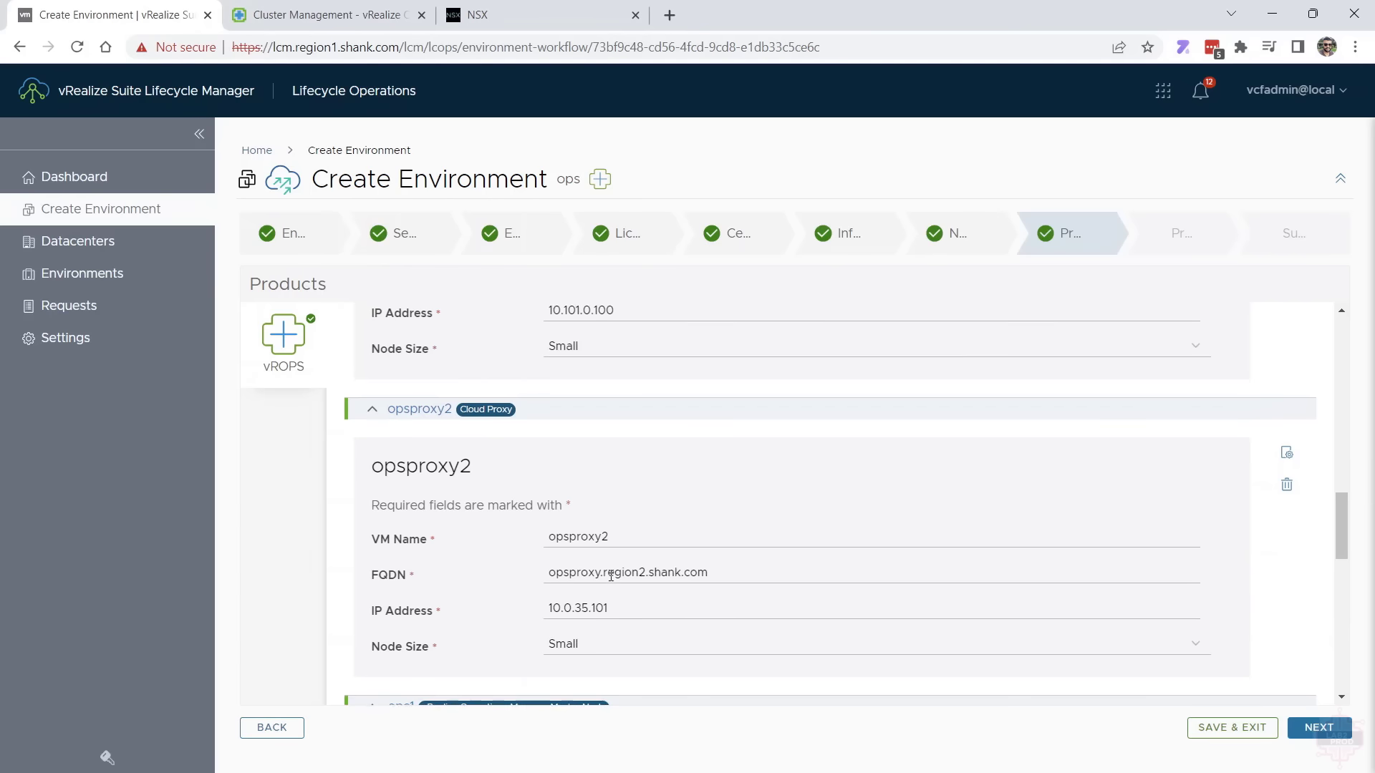
scroll(616, 570, up, 1)
scroll(608, 583, down, 5)
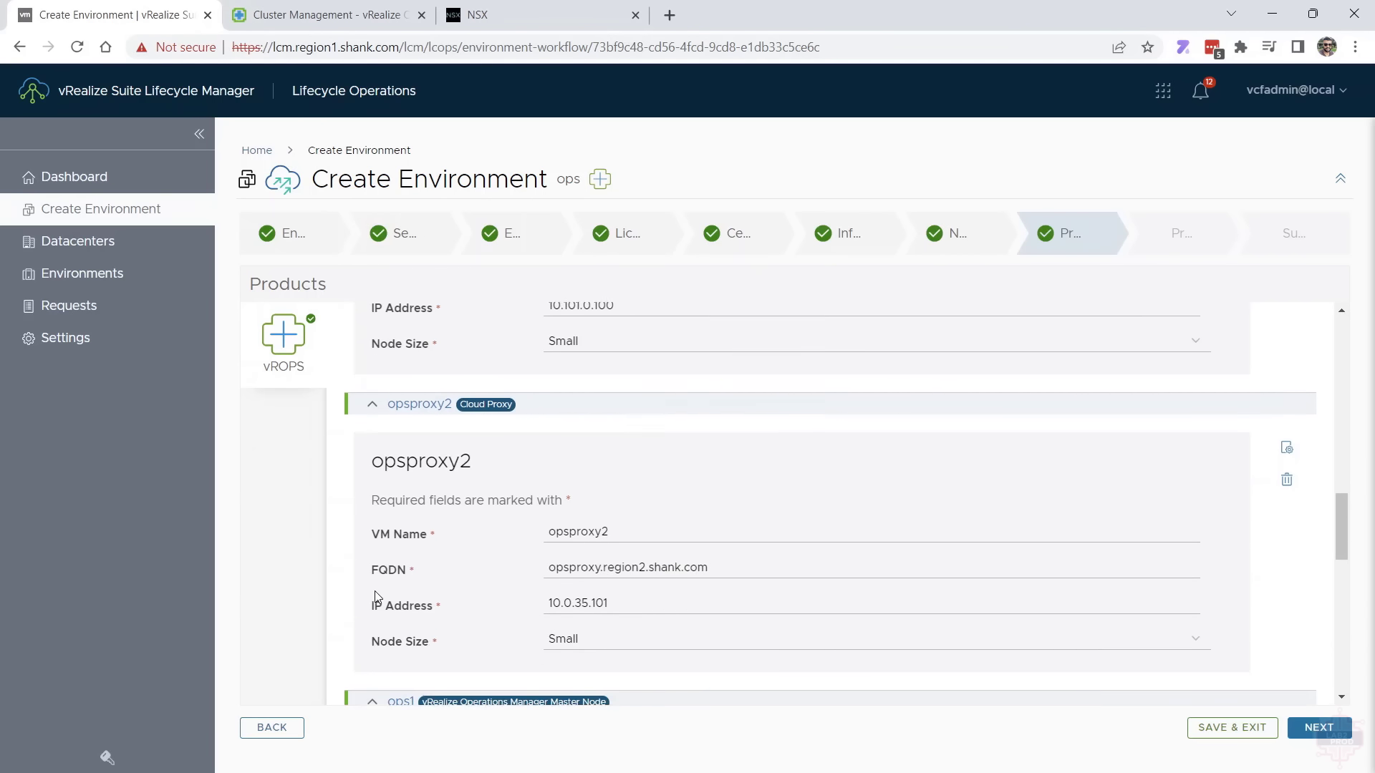
scroll(379, 596, down, 2)
scroll(387, 591, down, 5)
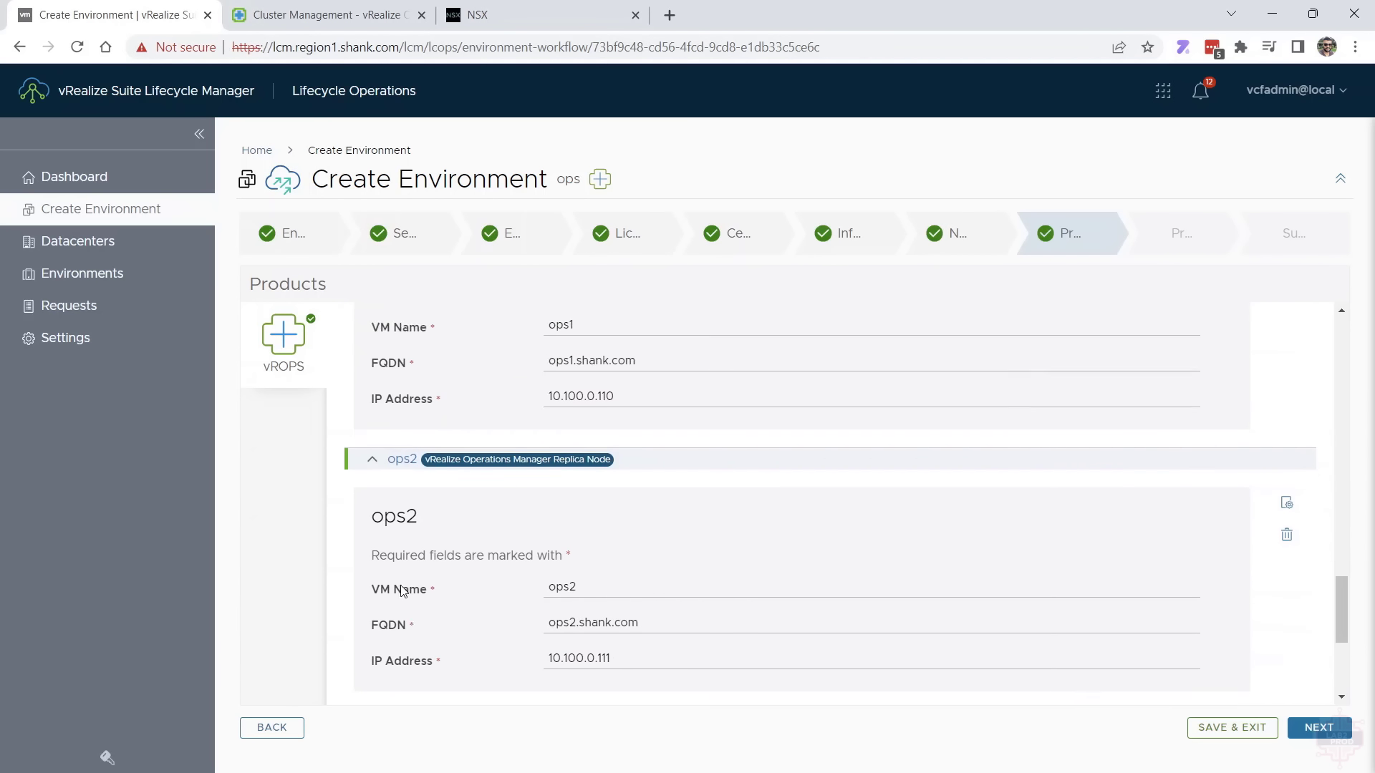
scroll(417, 610, down, 1)
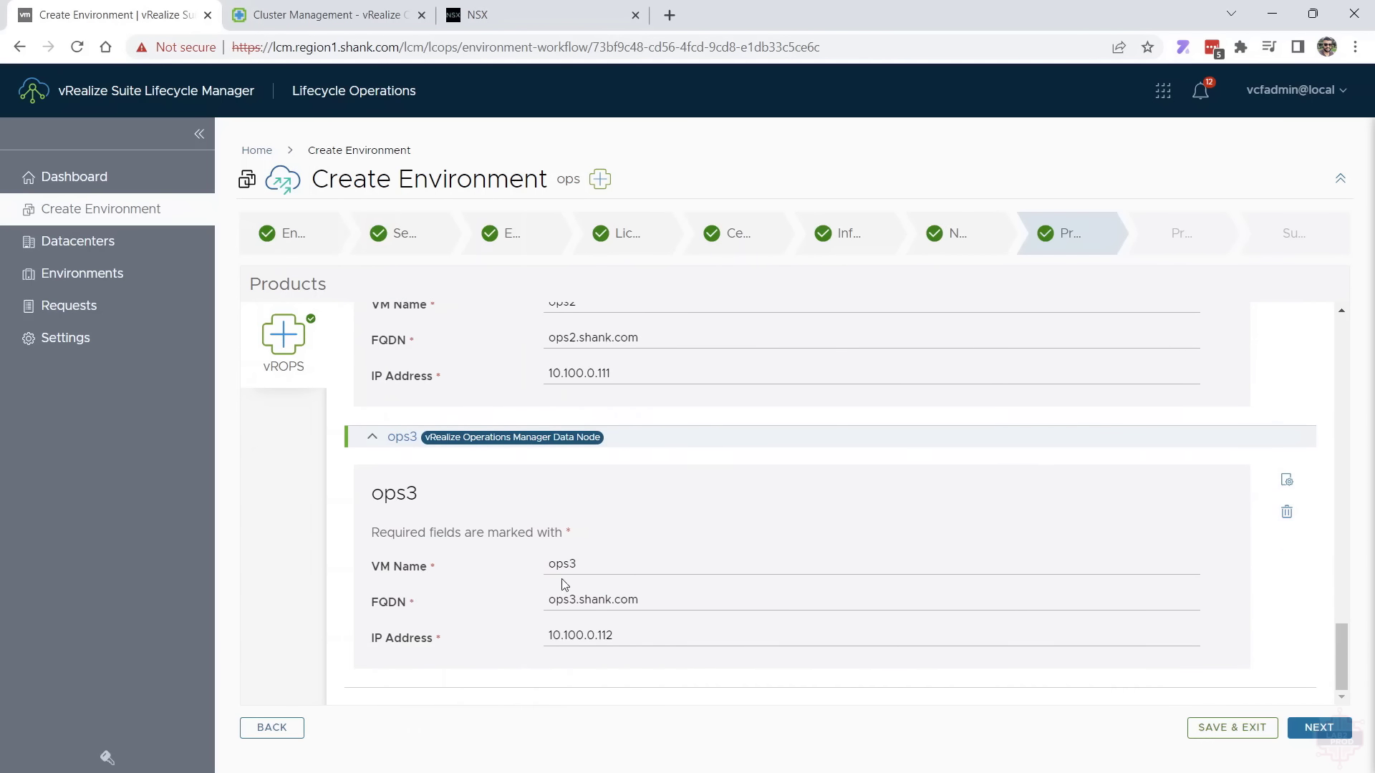
Continue to the environment precheck, review the vRealize Operations validation warnings, and proceed to the next wizard stage
click(1311, 724)
click(357, 428)
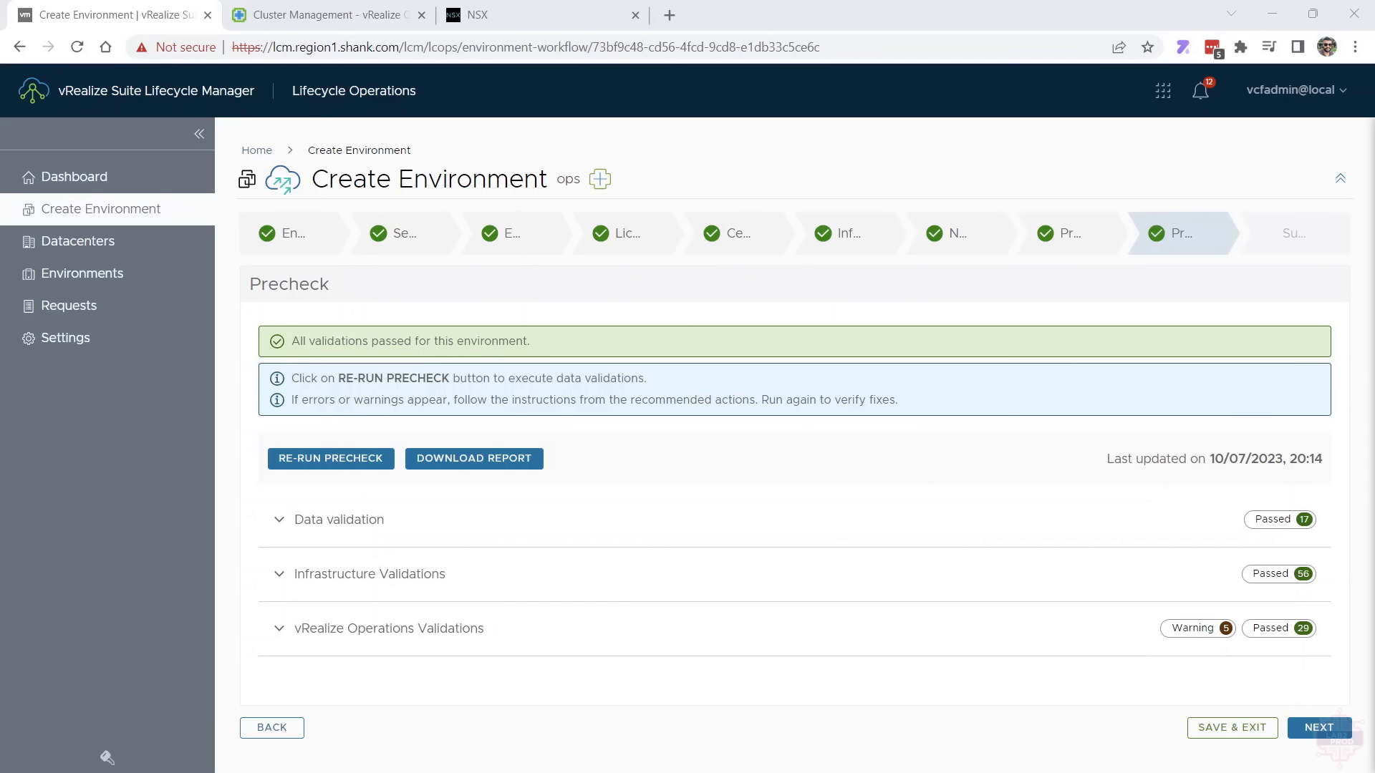
click(482, 629)
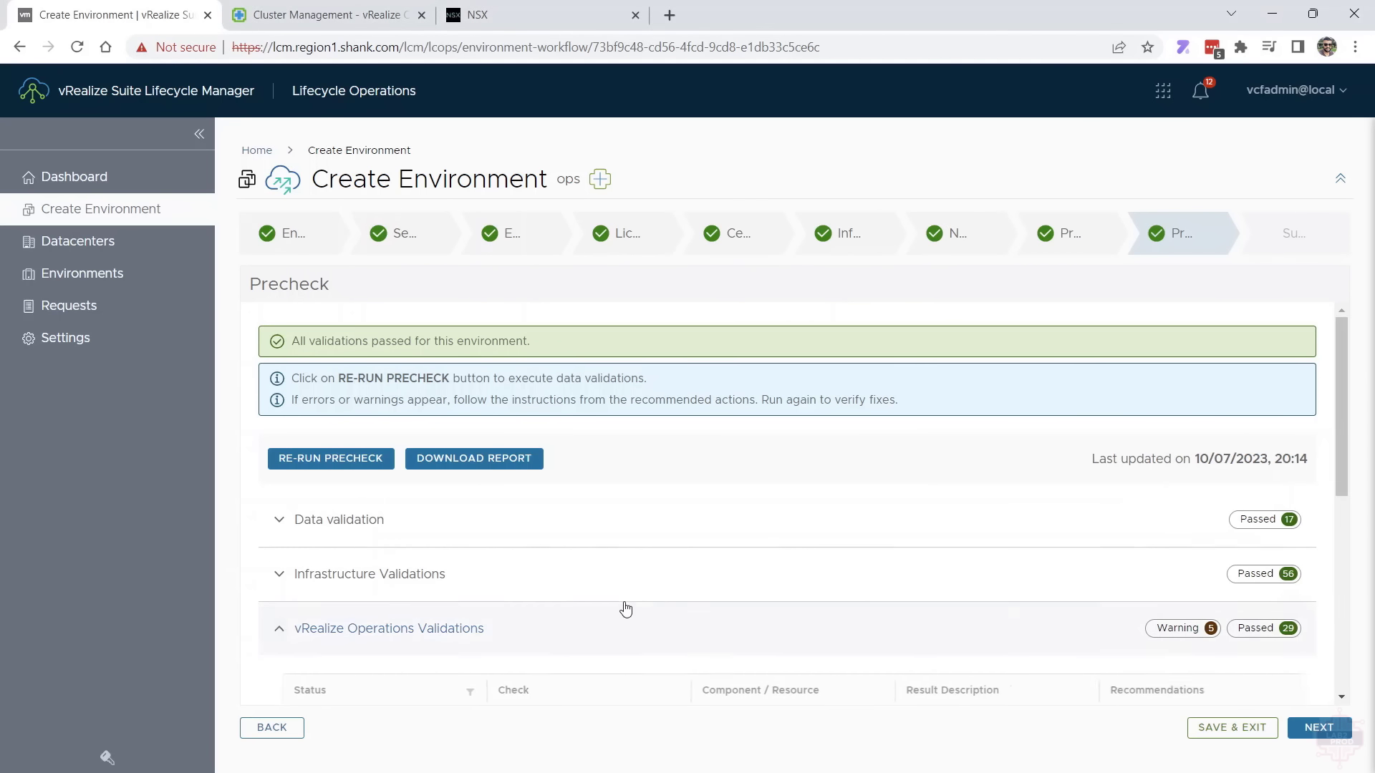
scroll(644, 588, down, 4)
scroll(666, 573, down, 2)
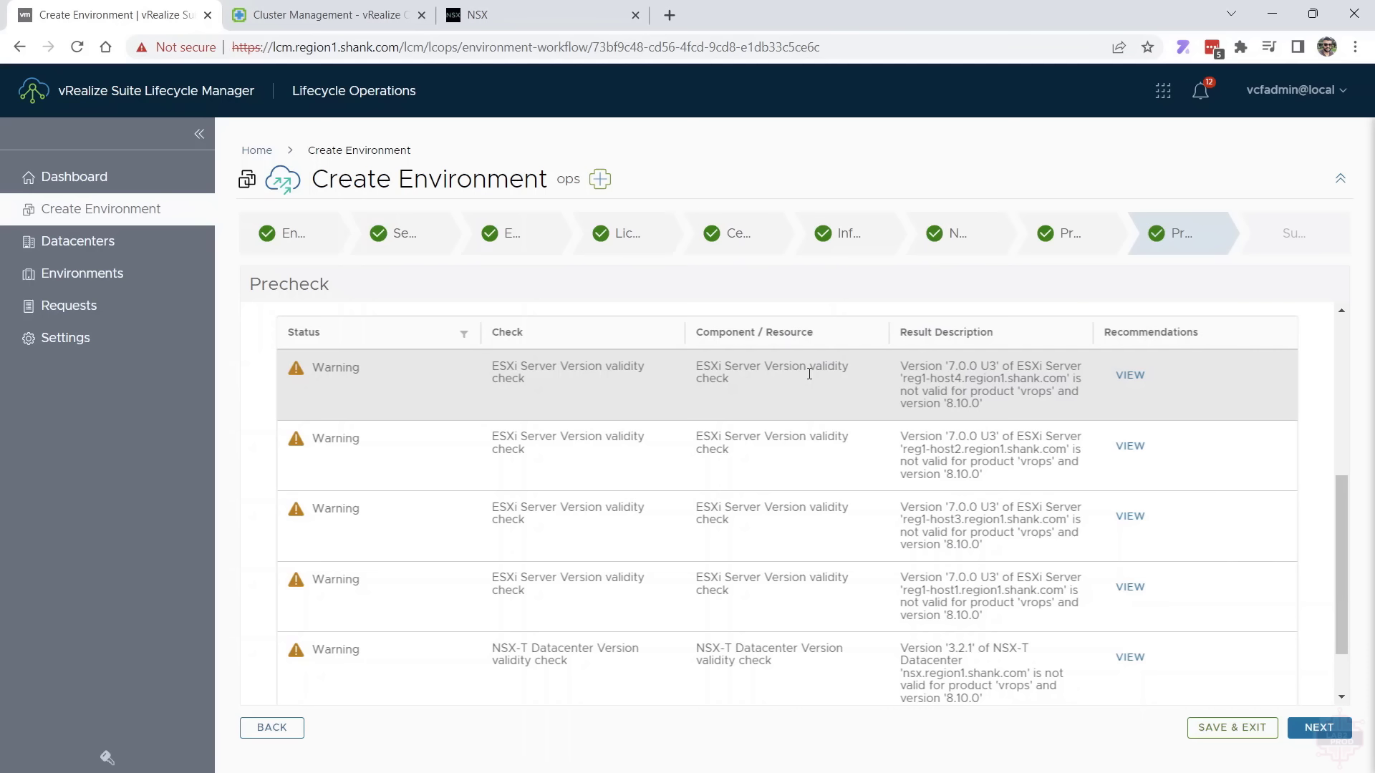
click(1333, 726)
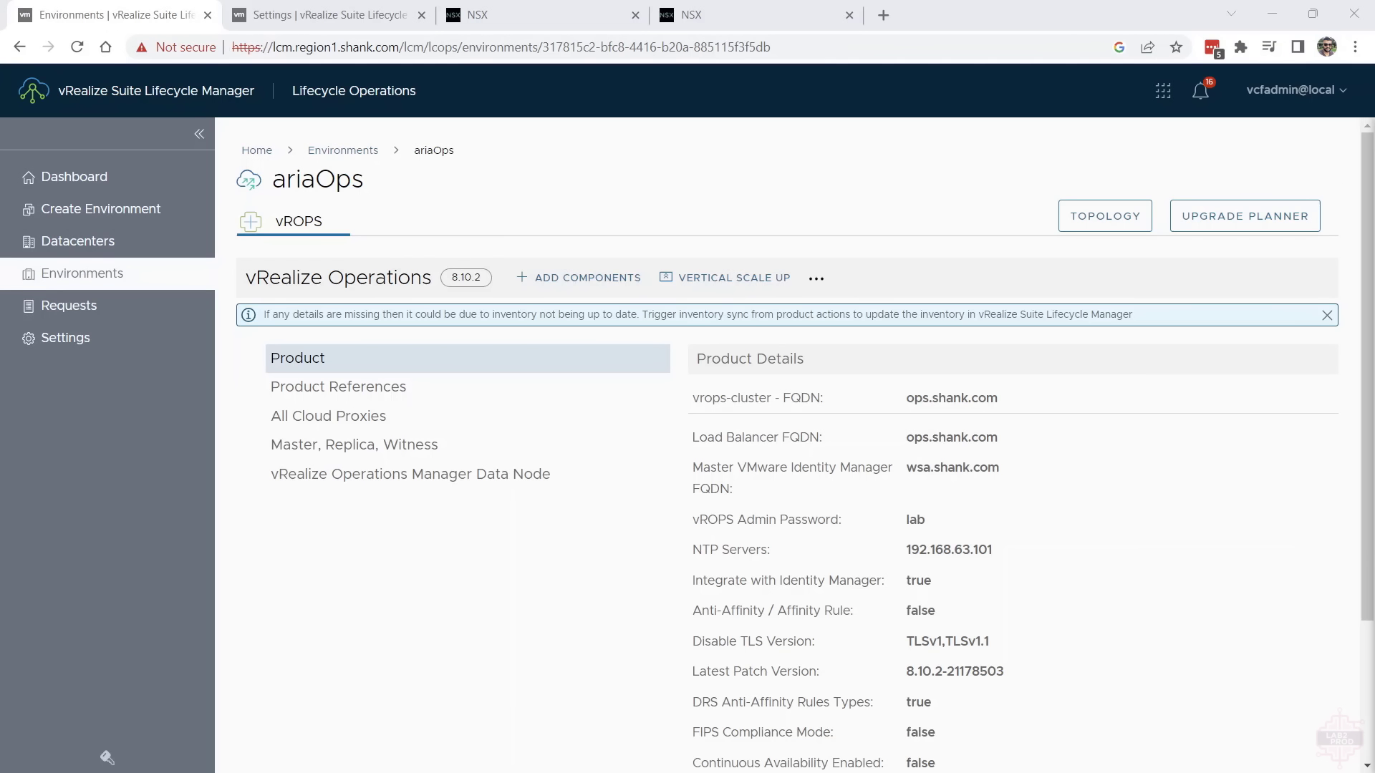
Review the ariaOps environment's product details and its topology, expanding the cloud proxies
scroll(1237, 621, down, 3)
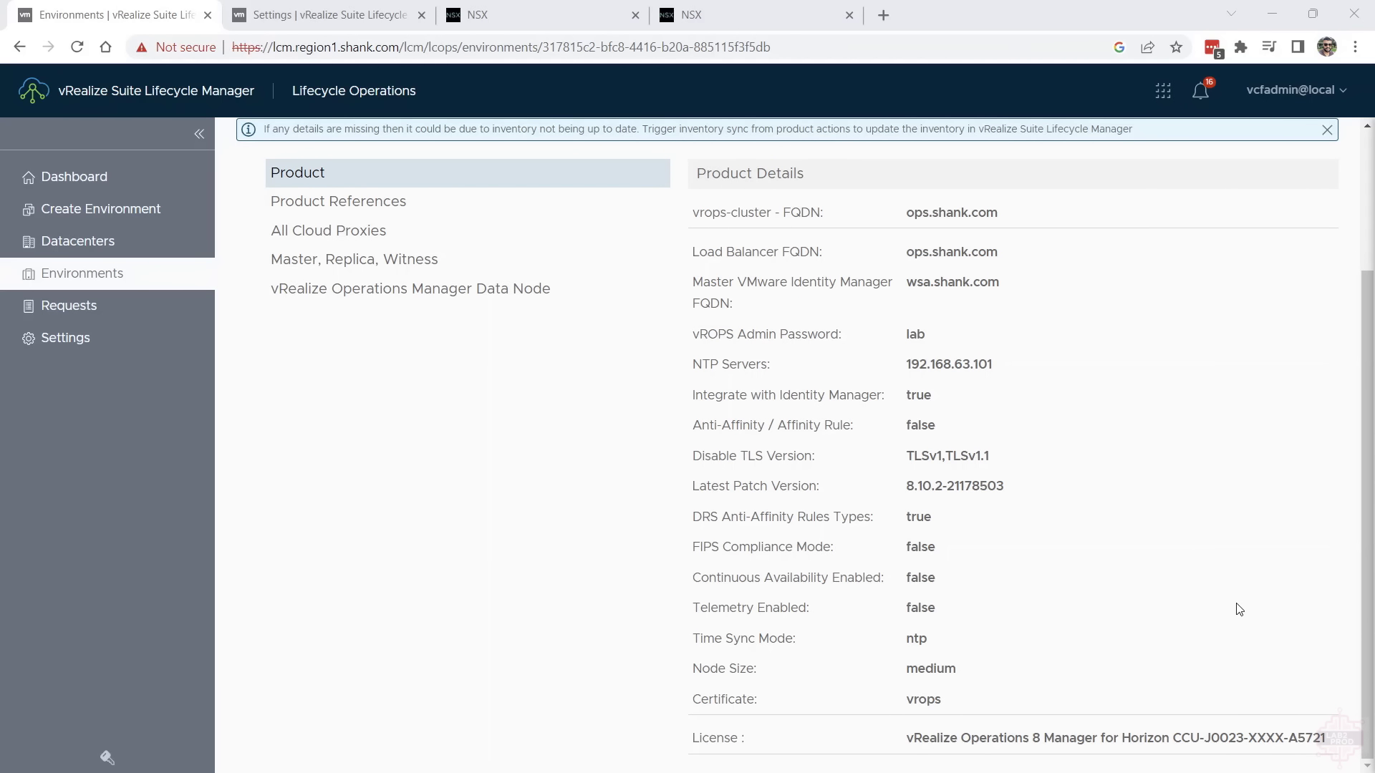
scroll(1246, 598, up, 1)
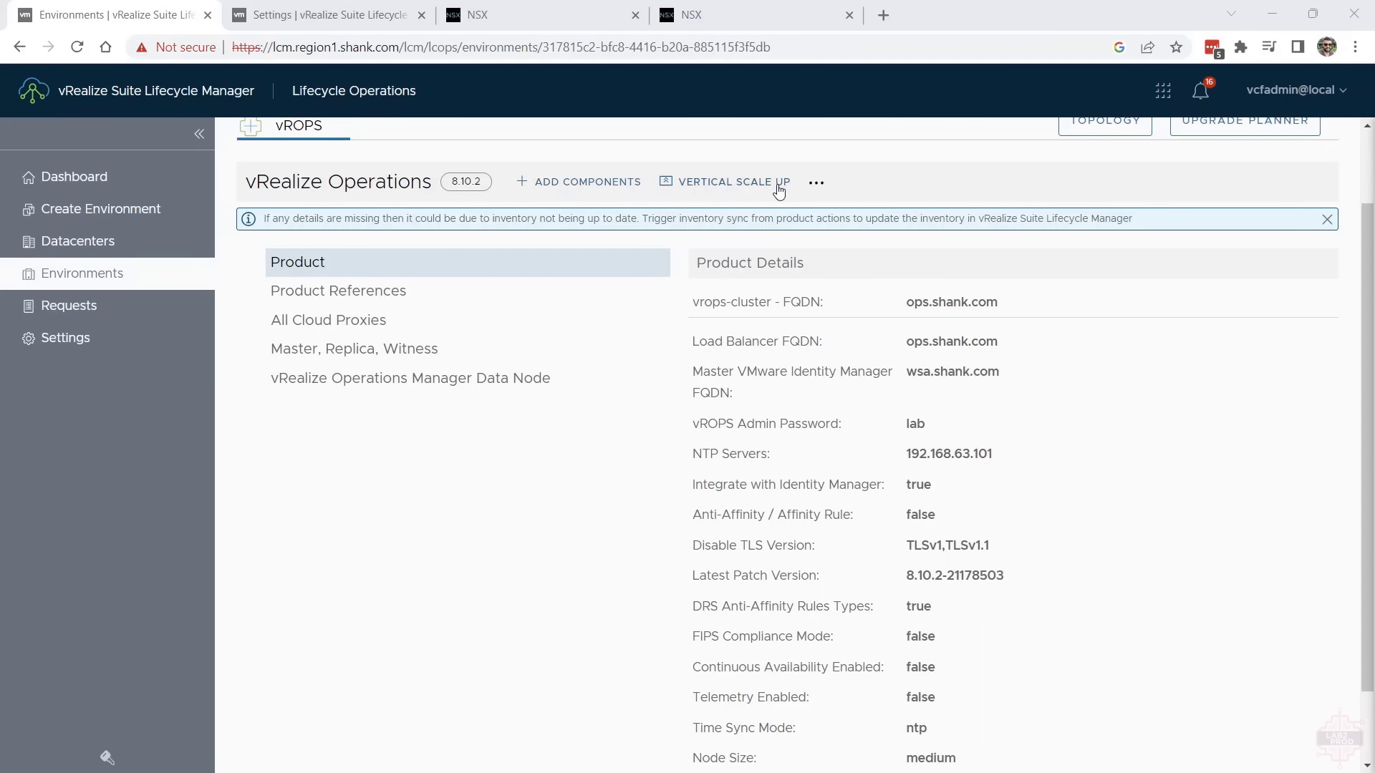
scroll(554, 210, up, 2)
click(1117, 216)
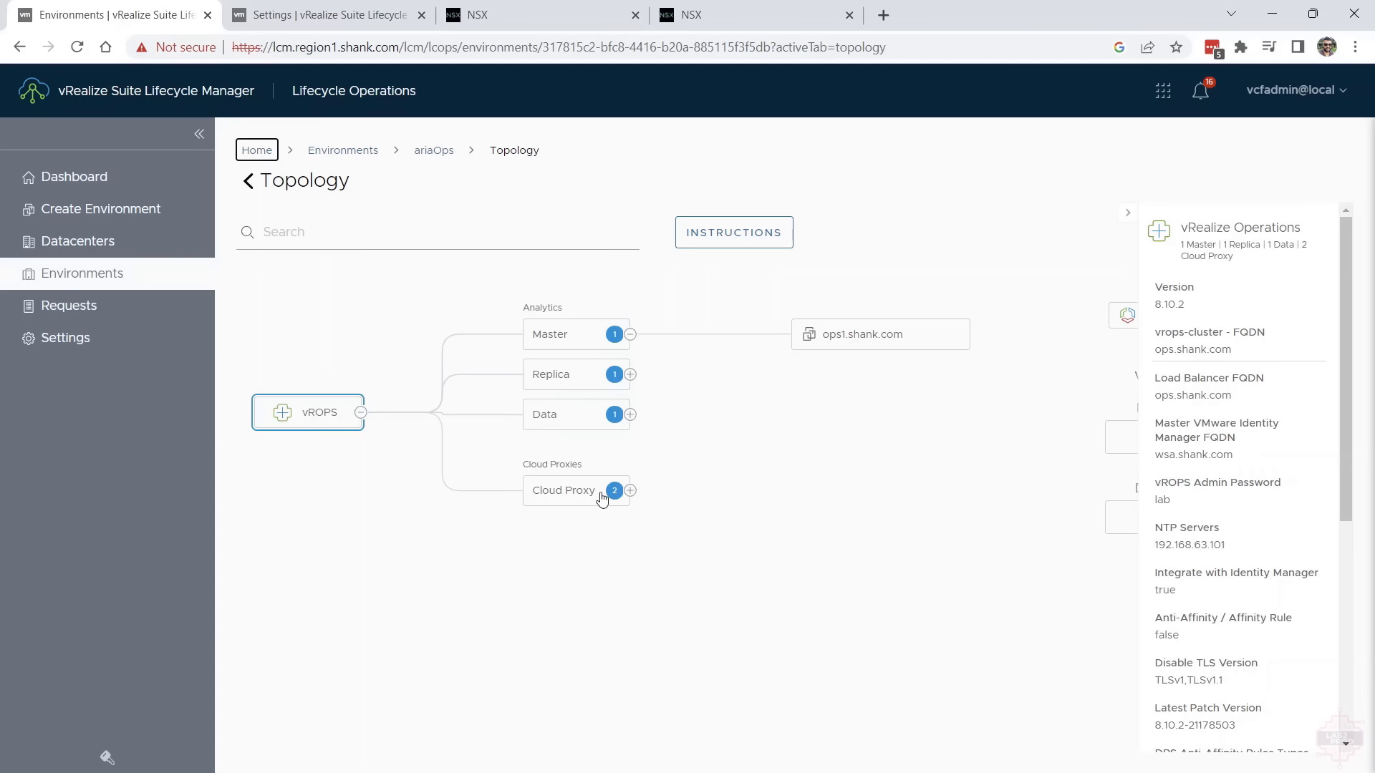
click(632, 492)
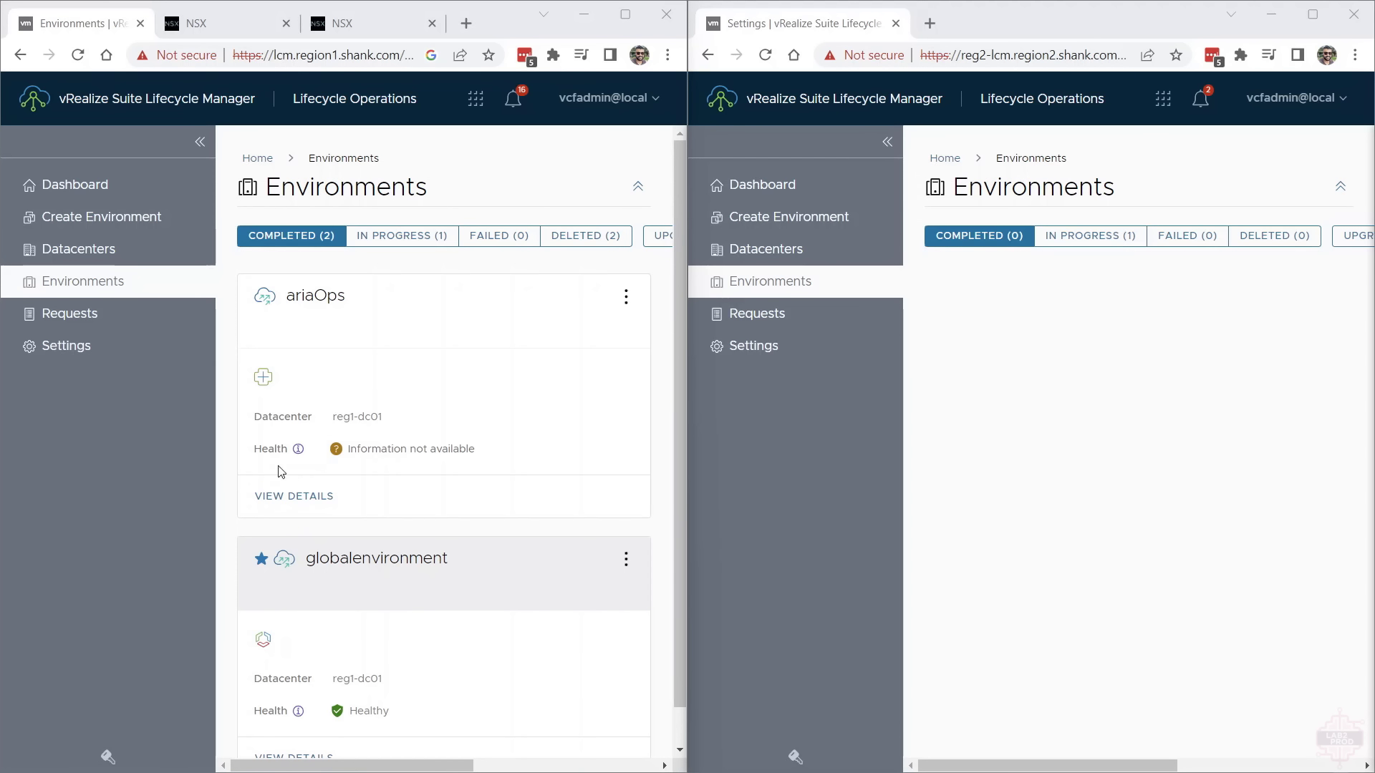
double_click(393, 569)
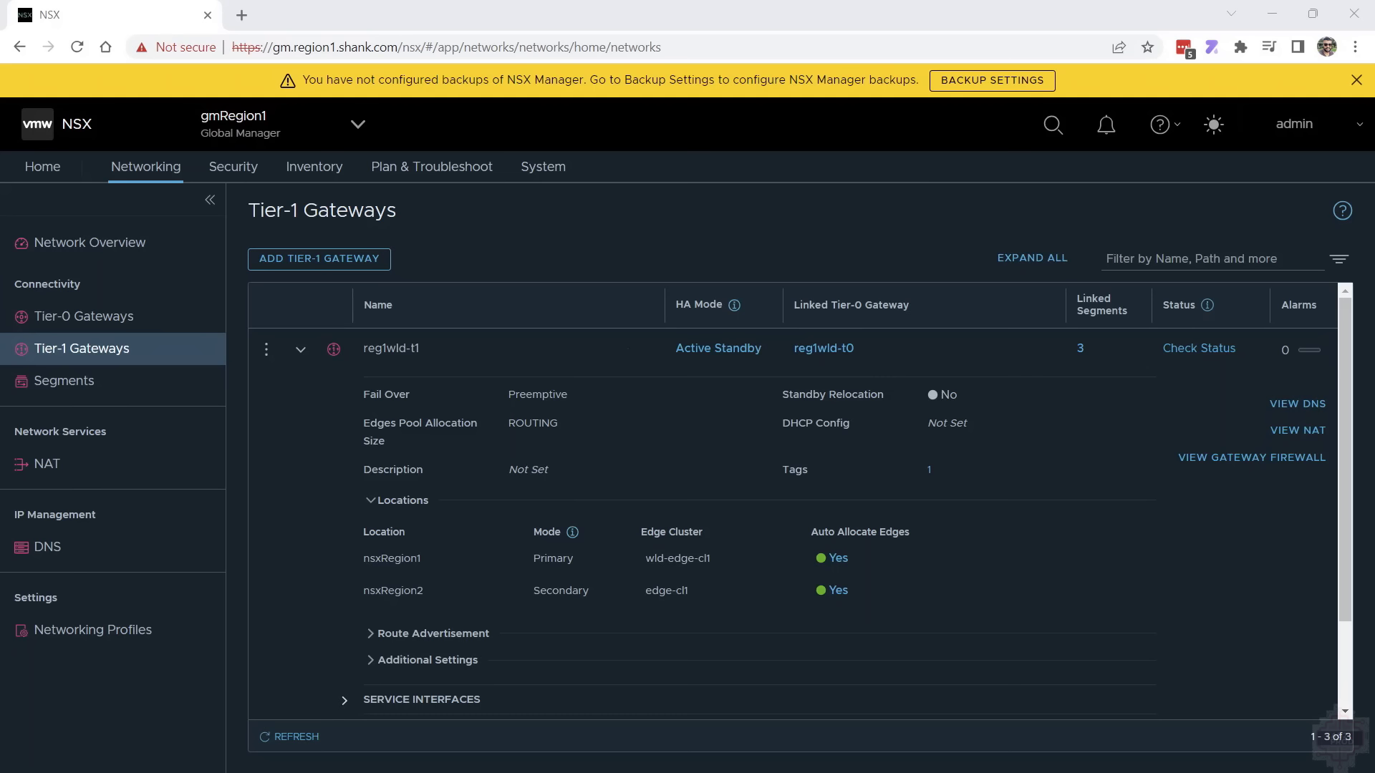
Switch NSX to the nsxRegion1 local manager and view its load balancing virtual servers
click(315, 128)
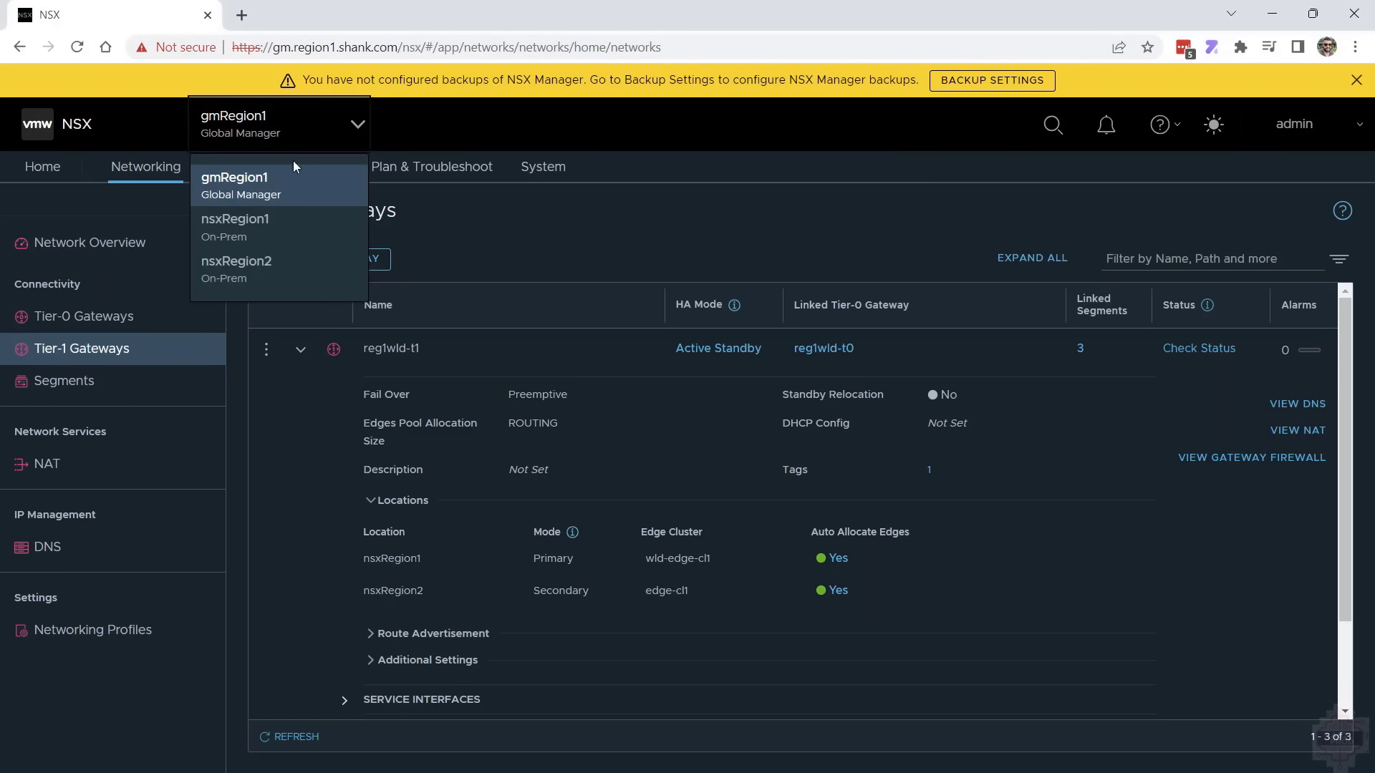
click(279, 222)
click(141, 167)
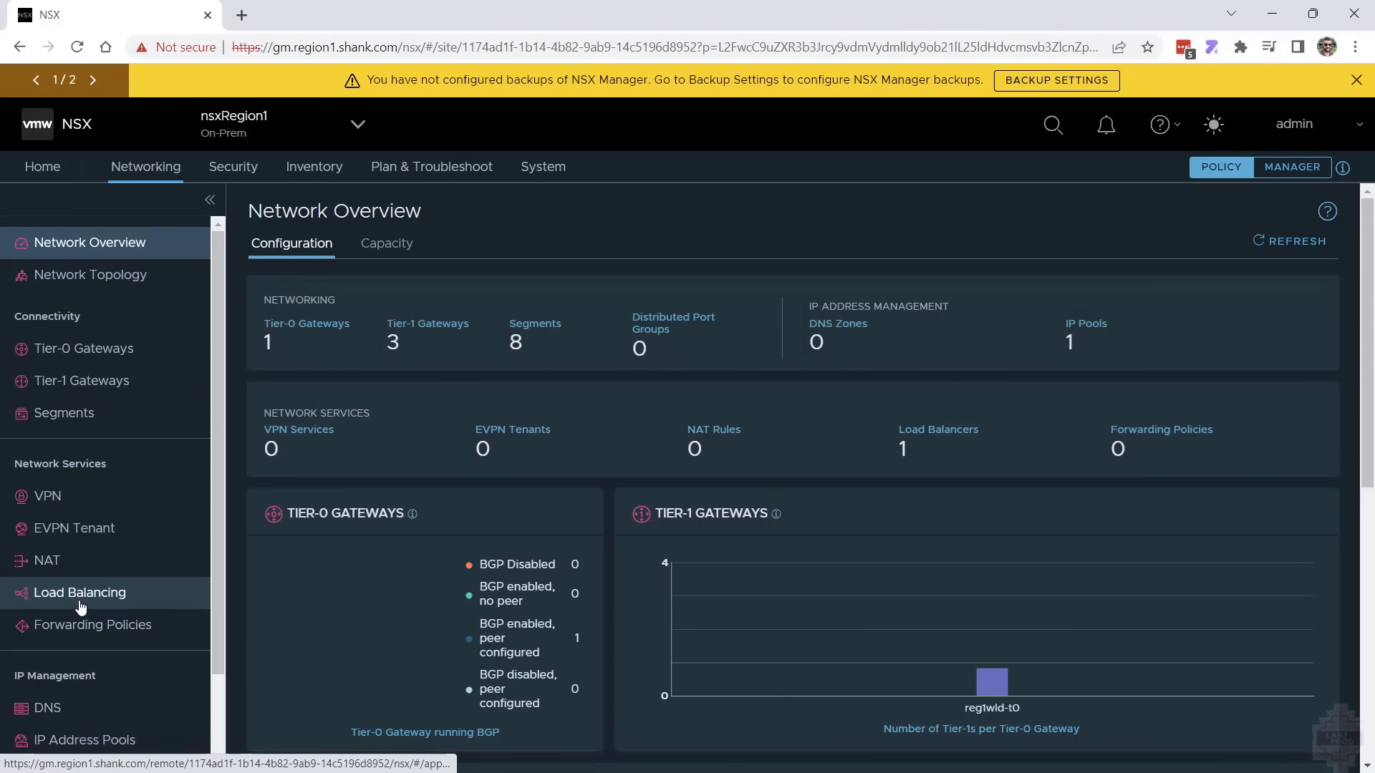
click(80, 596)
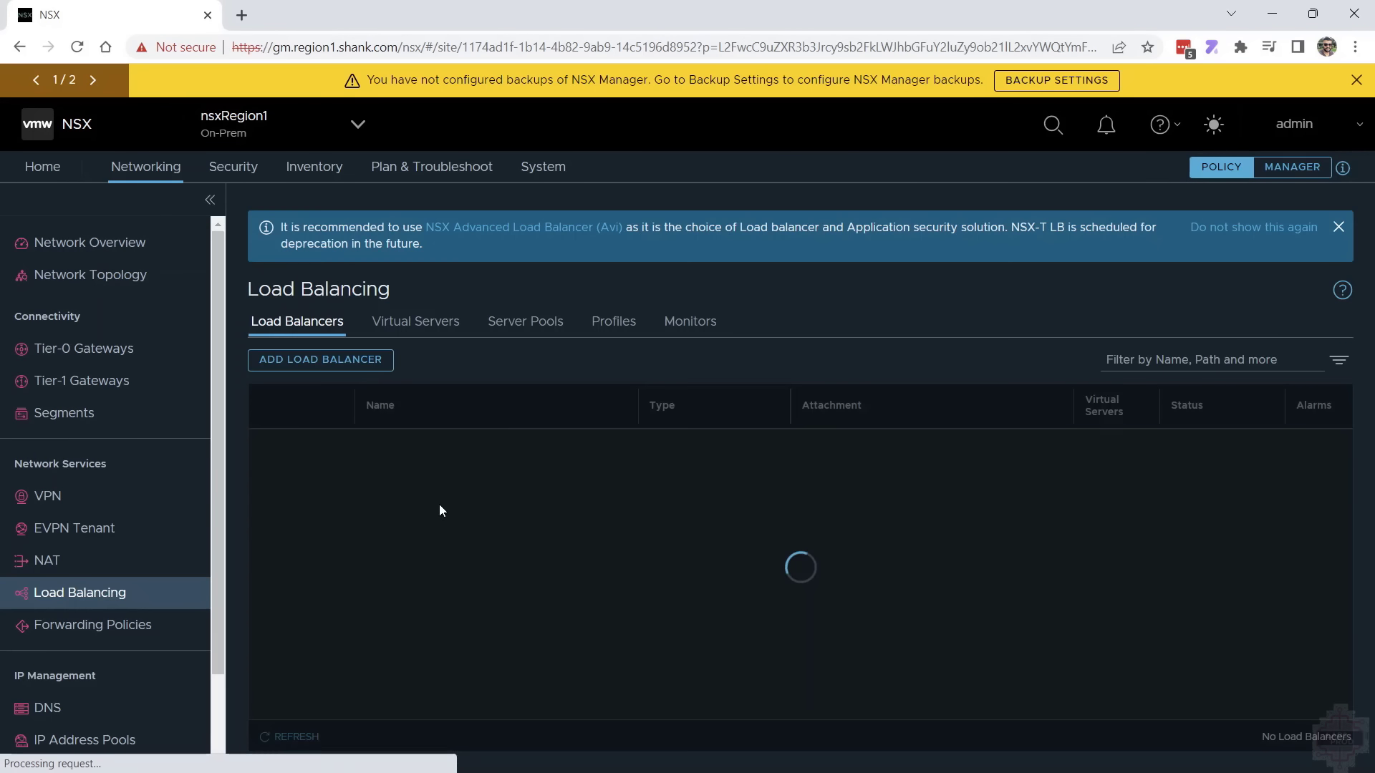
click(415, 324)
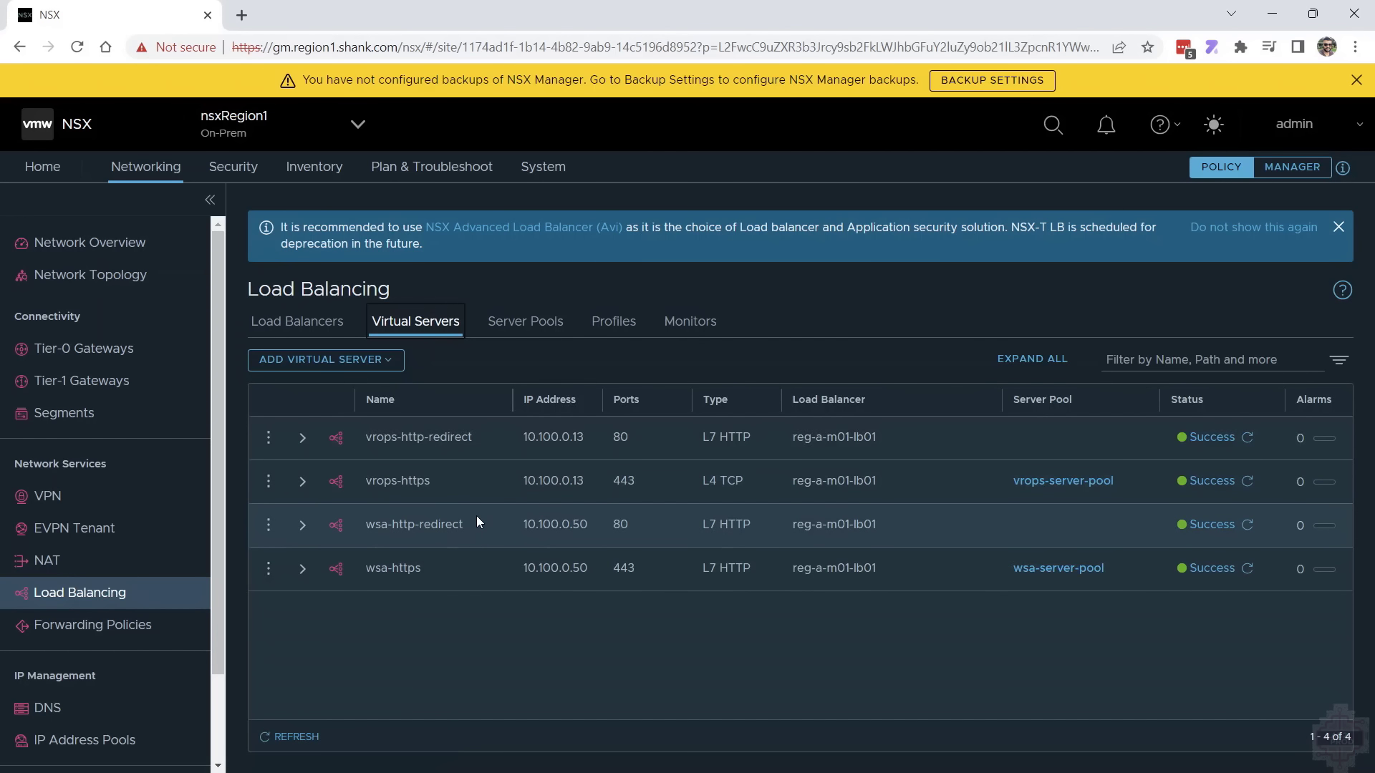
Switch from nsxRegion1 to the nsxRegion2 local manager and check its load balancing configuration
click(285, 122)
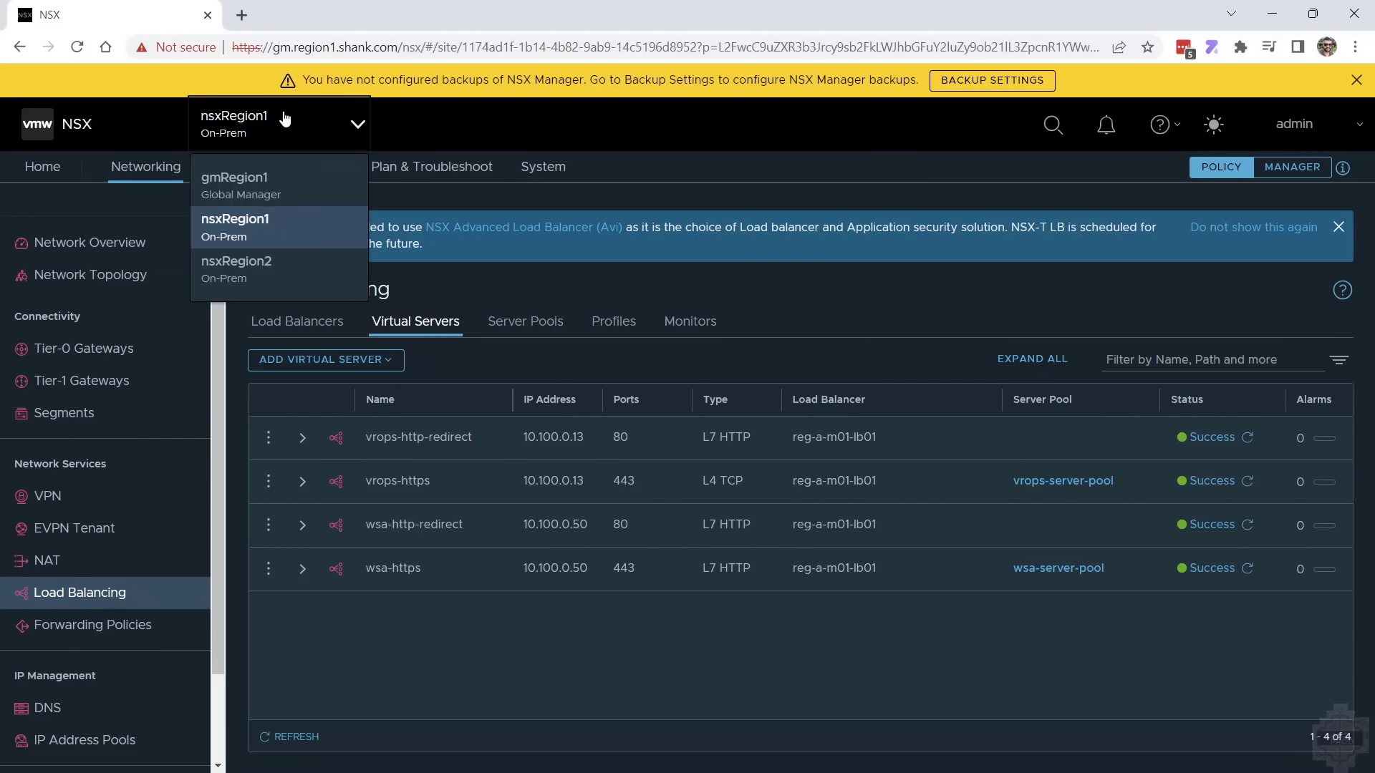
click(264, 267)
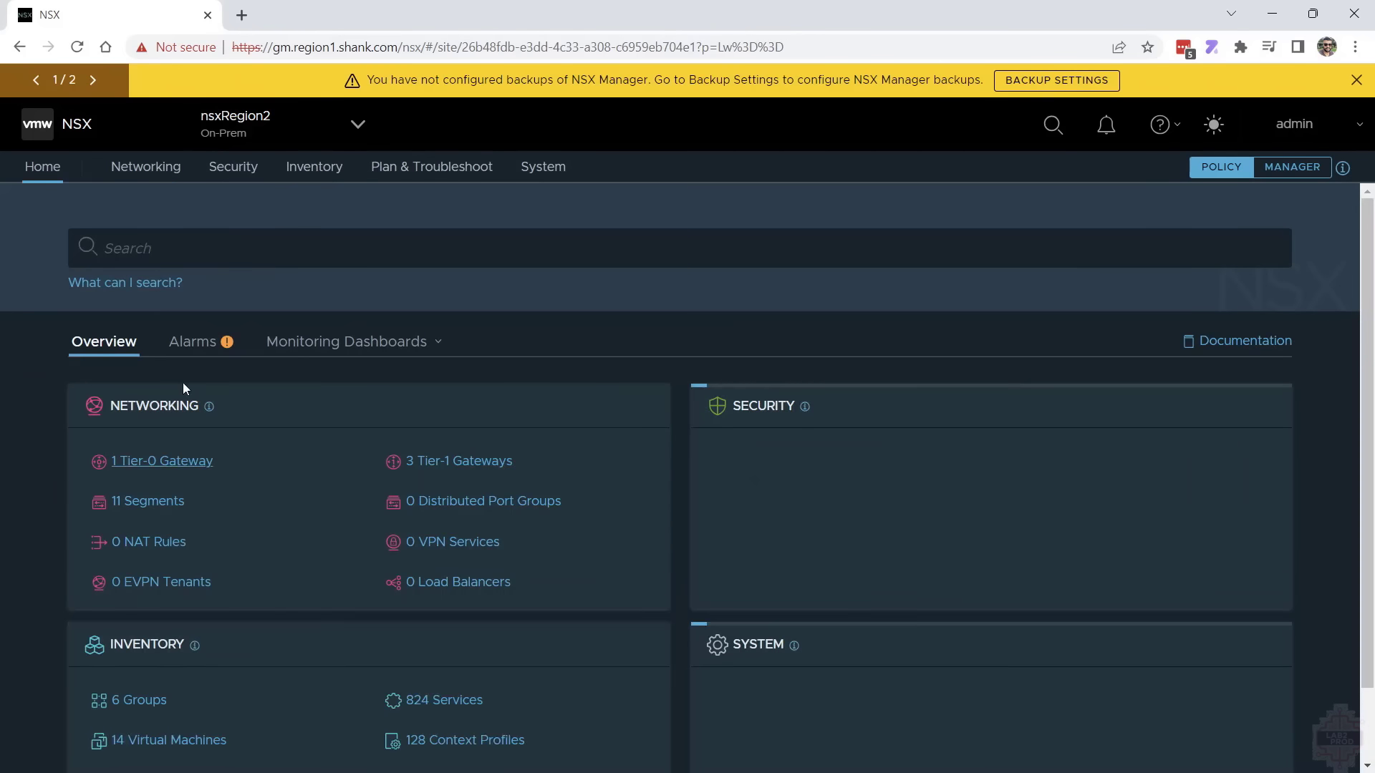
click(164, 183)
scroll(63, 423, down, 3)
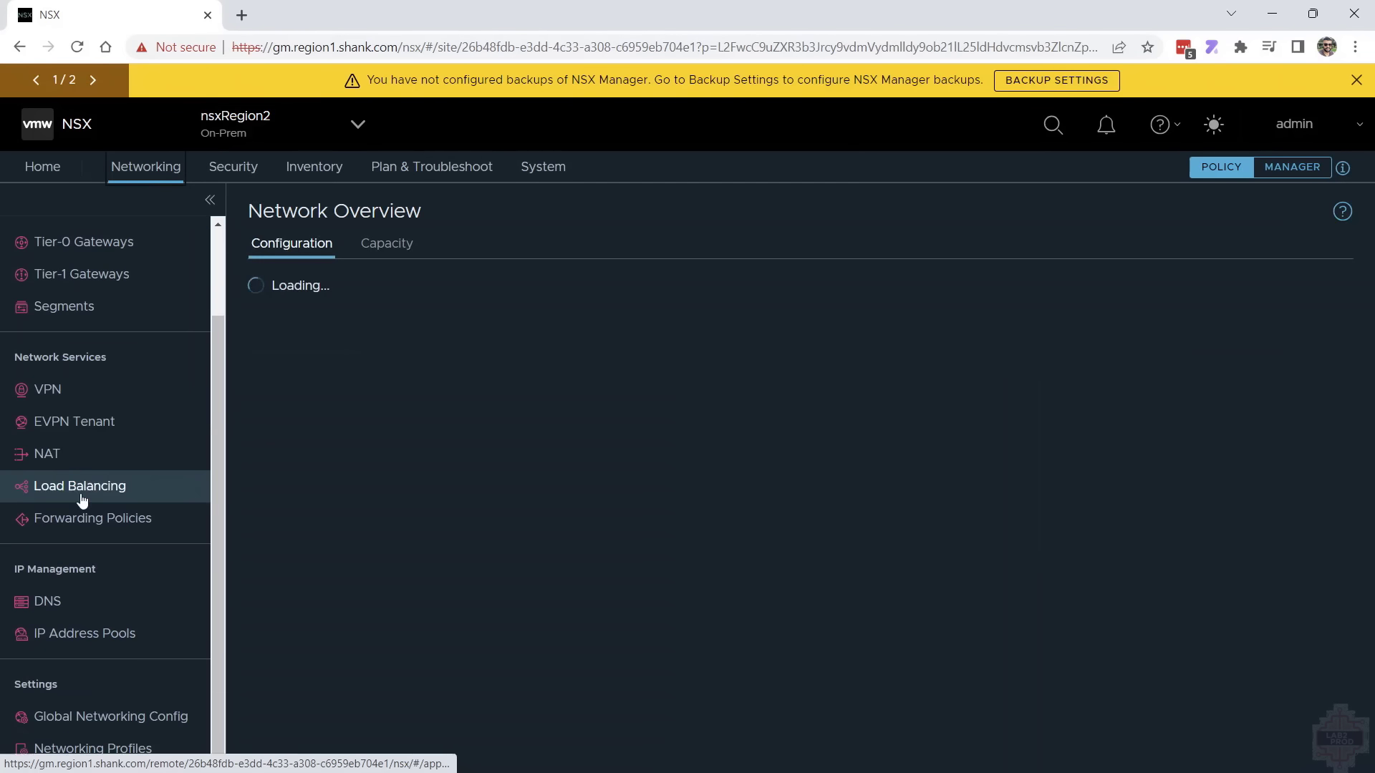
click(90, 489)
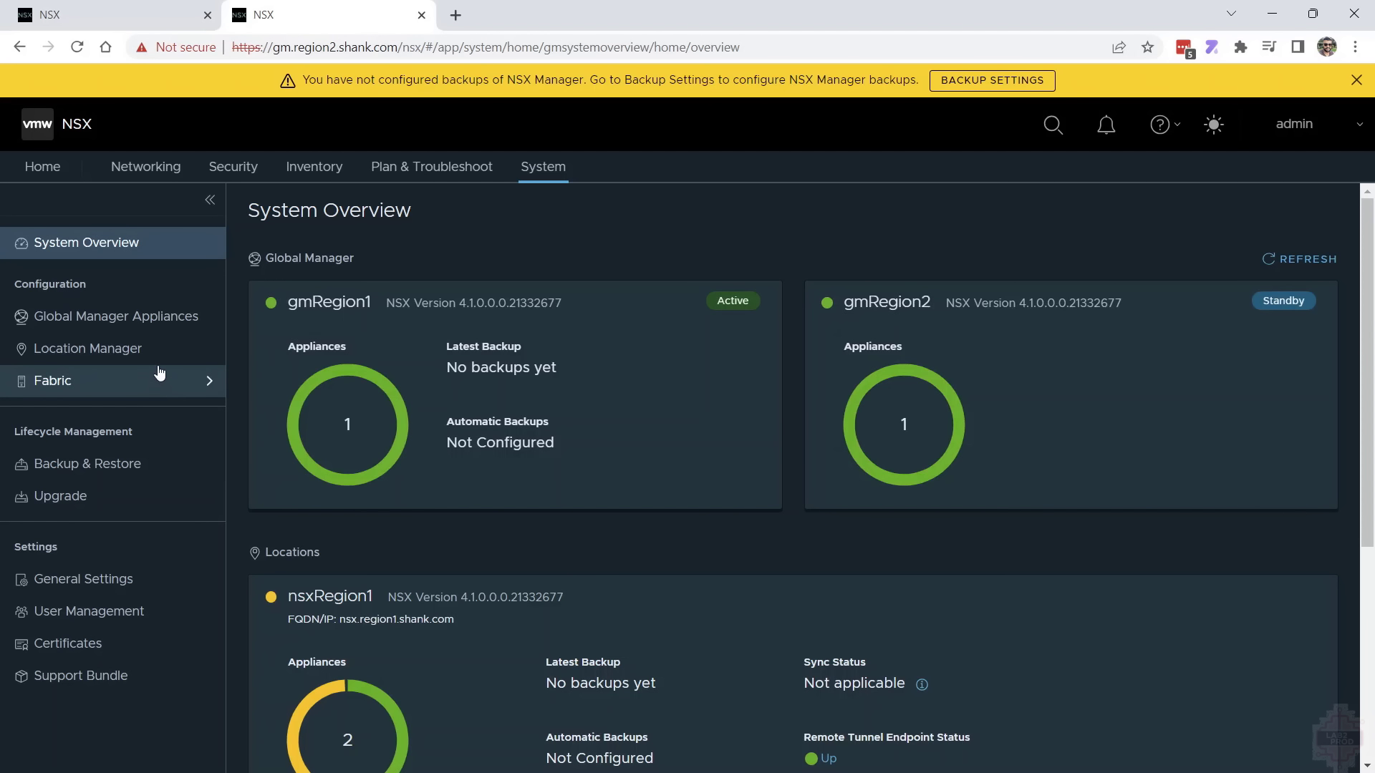
On the region 2 global manager, check the Location Manager and the actions available for the standby gmRegion2, without running any
click(169, 344)
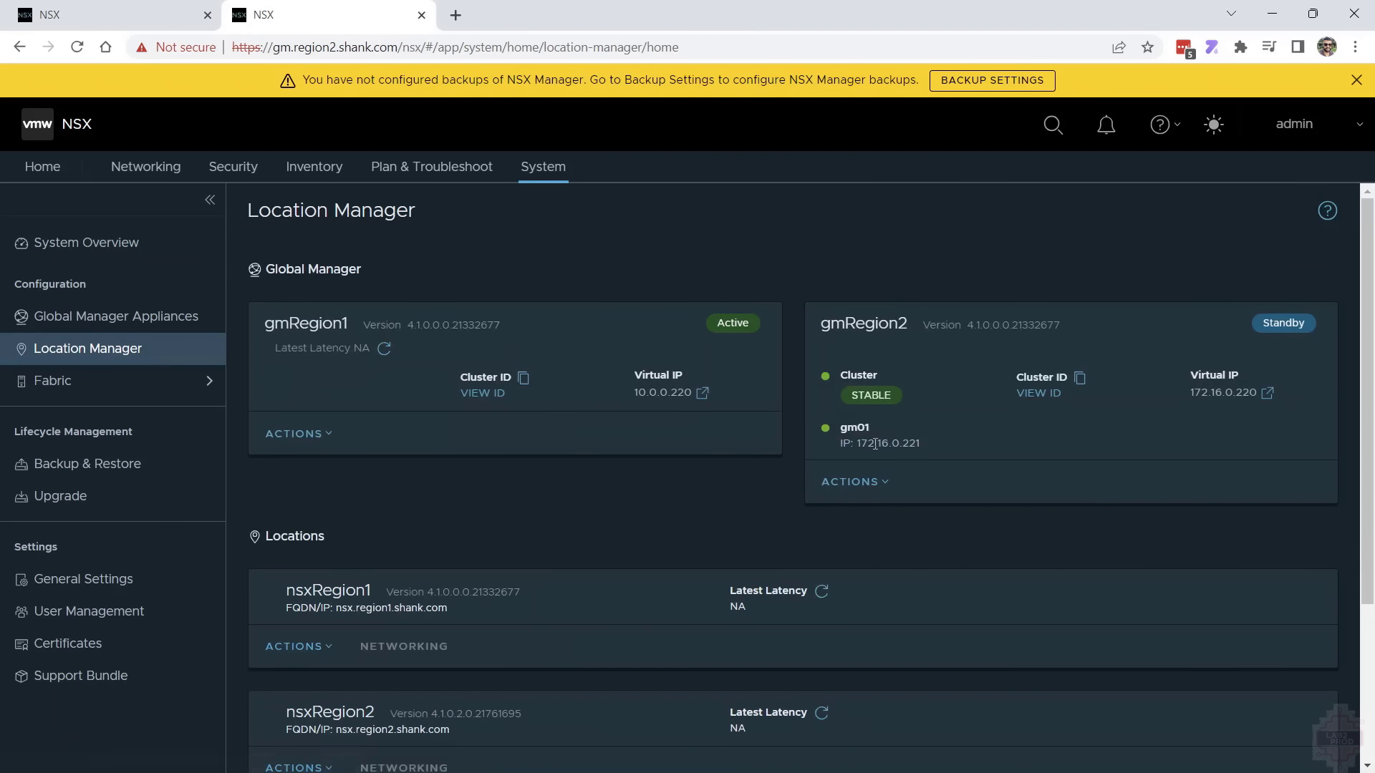
click(869, 479)
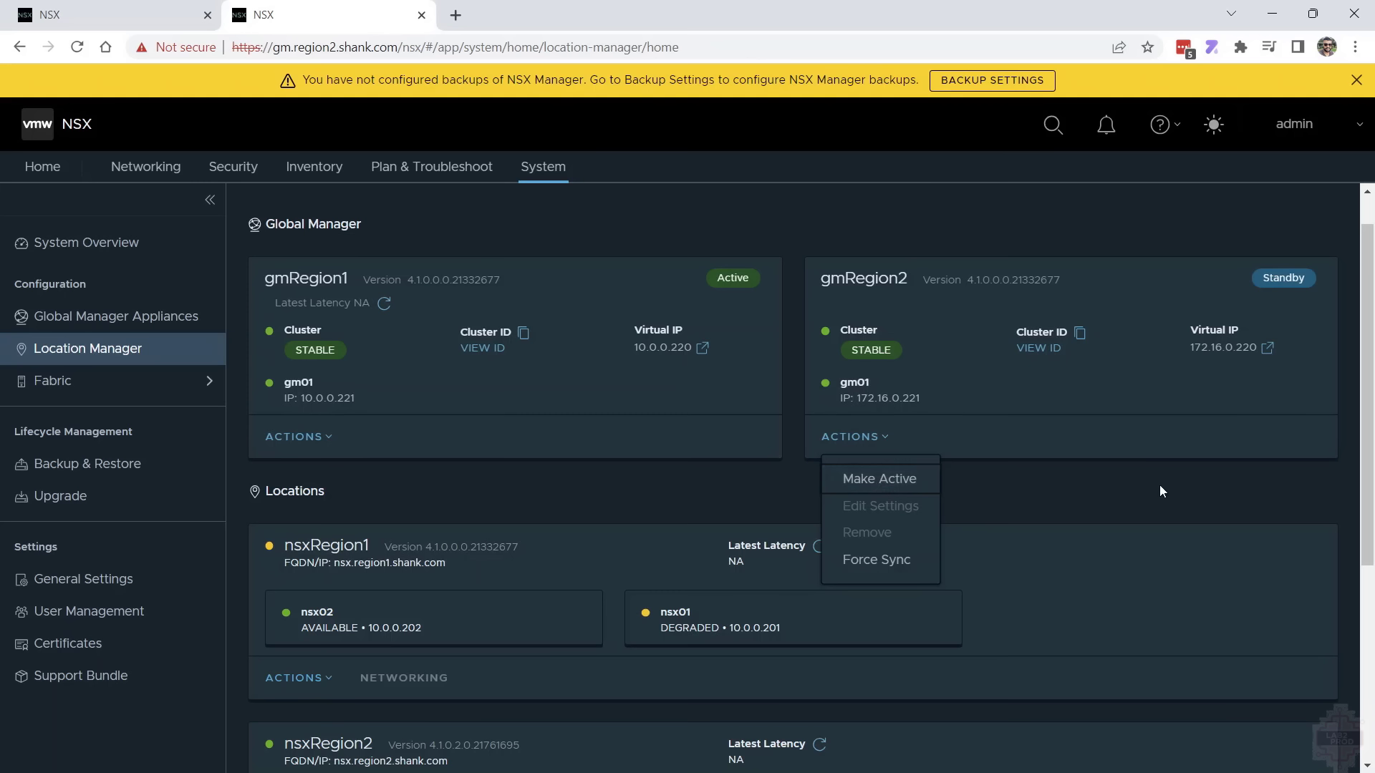
key(Escape)
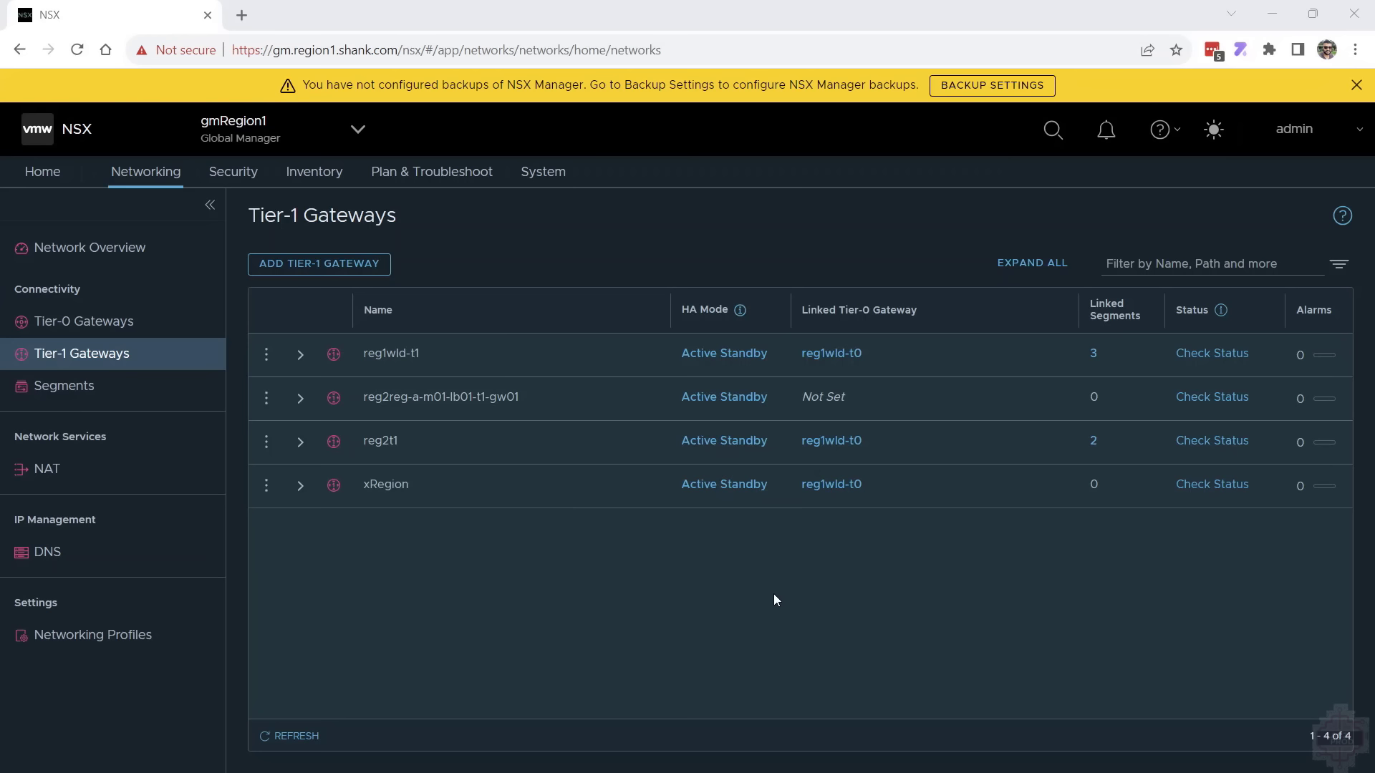
Edit the xRegion Tier-1 gateway on gmRegion1 and change its primary location to nsxRegion2, accepting the network disruption
click(302, 487)
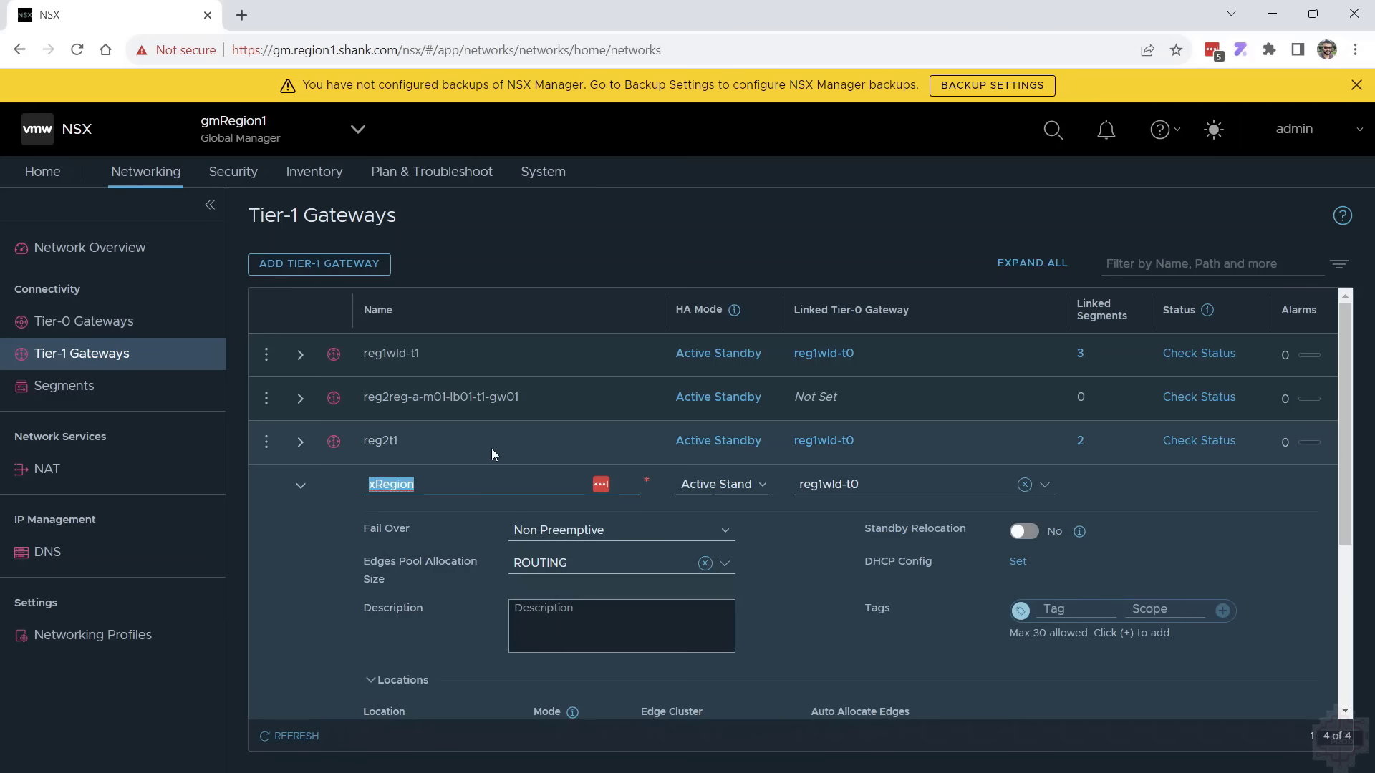
scroll(514, 491, down, 1)
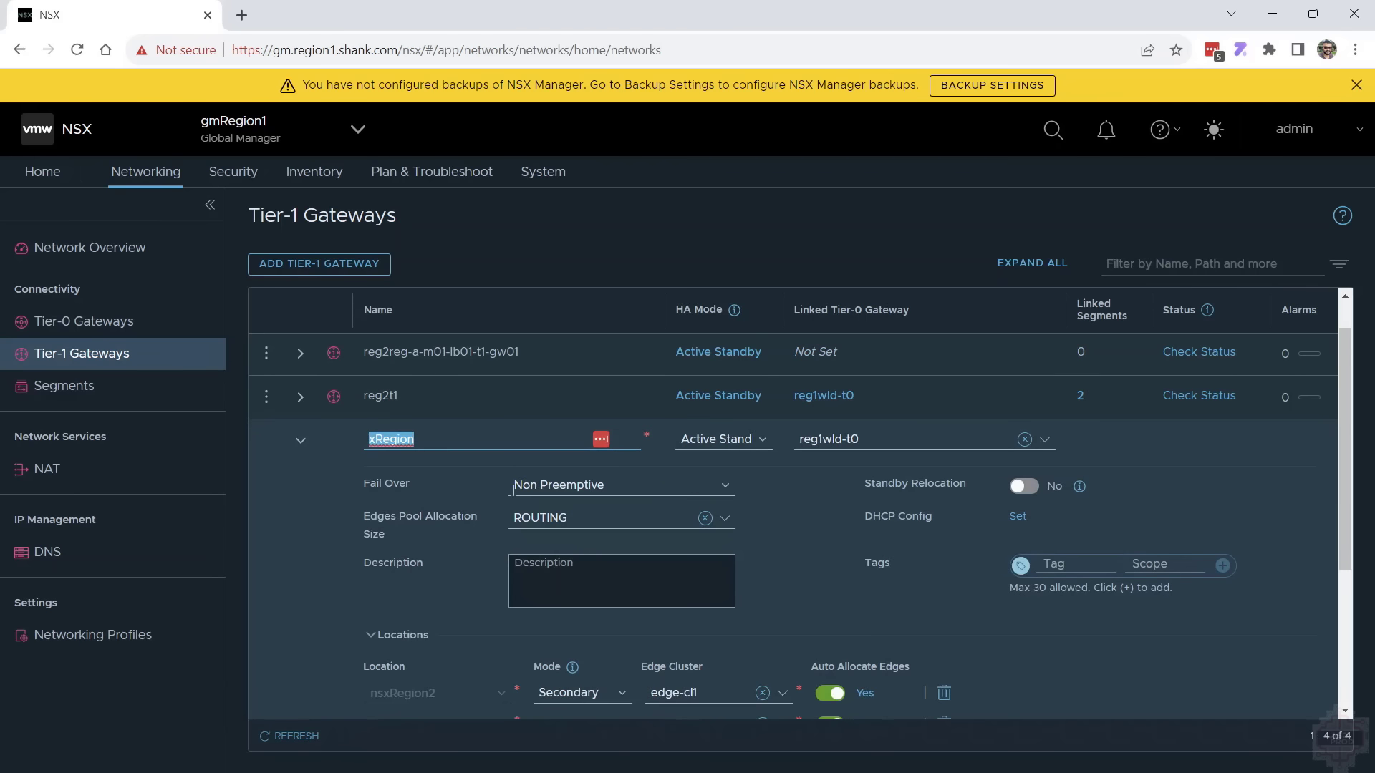
scroll(514, 490, down, 3)
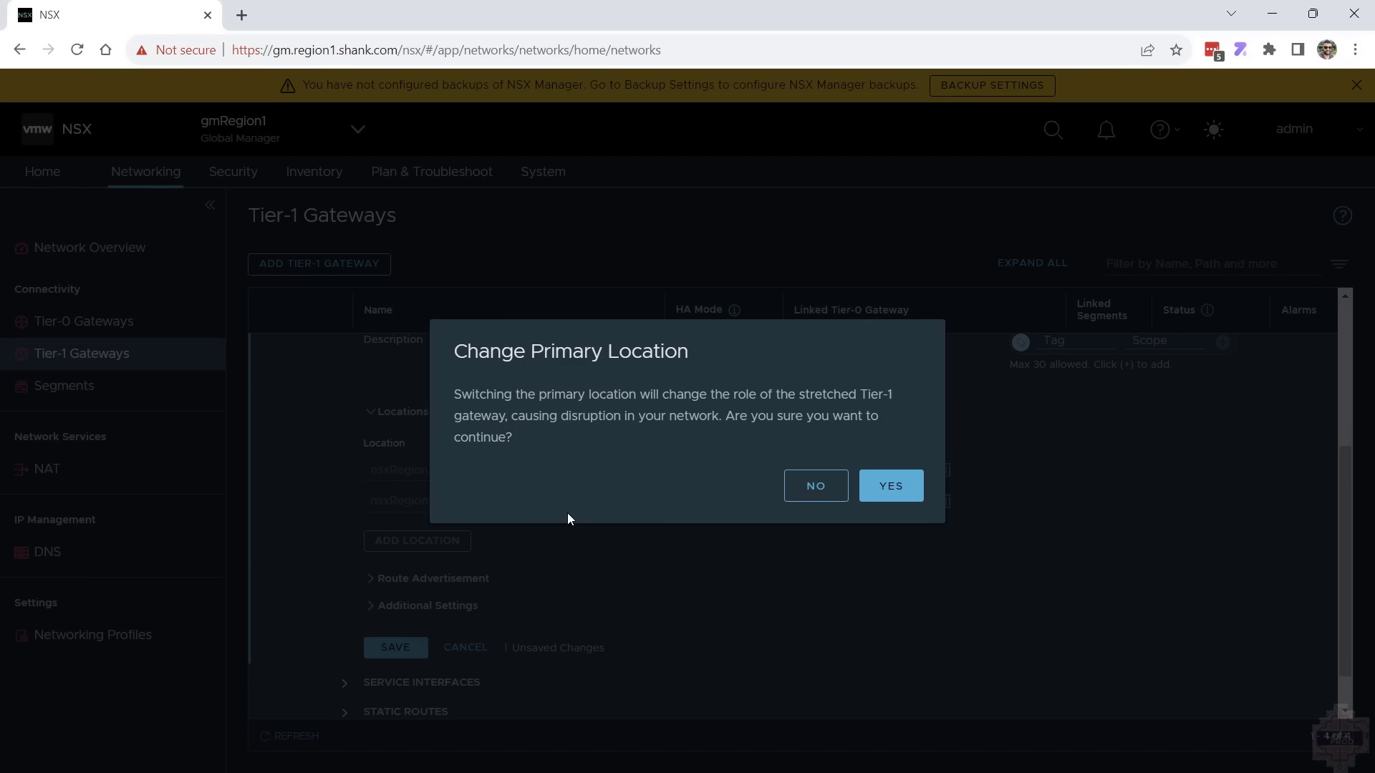
click(867, 489)
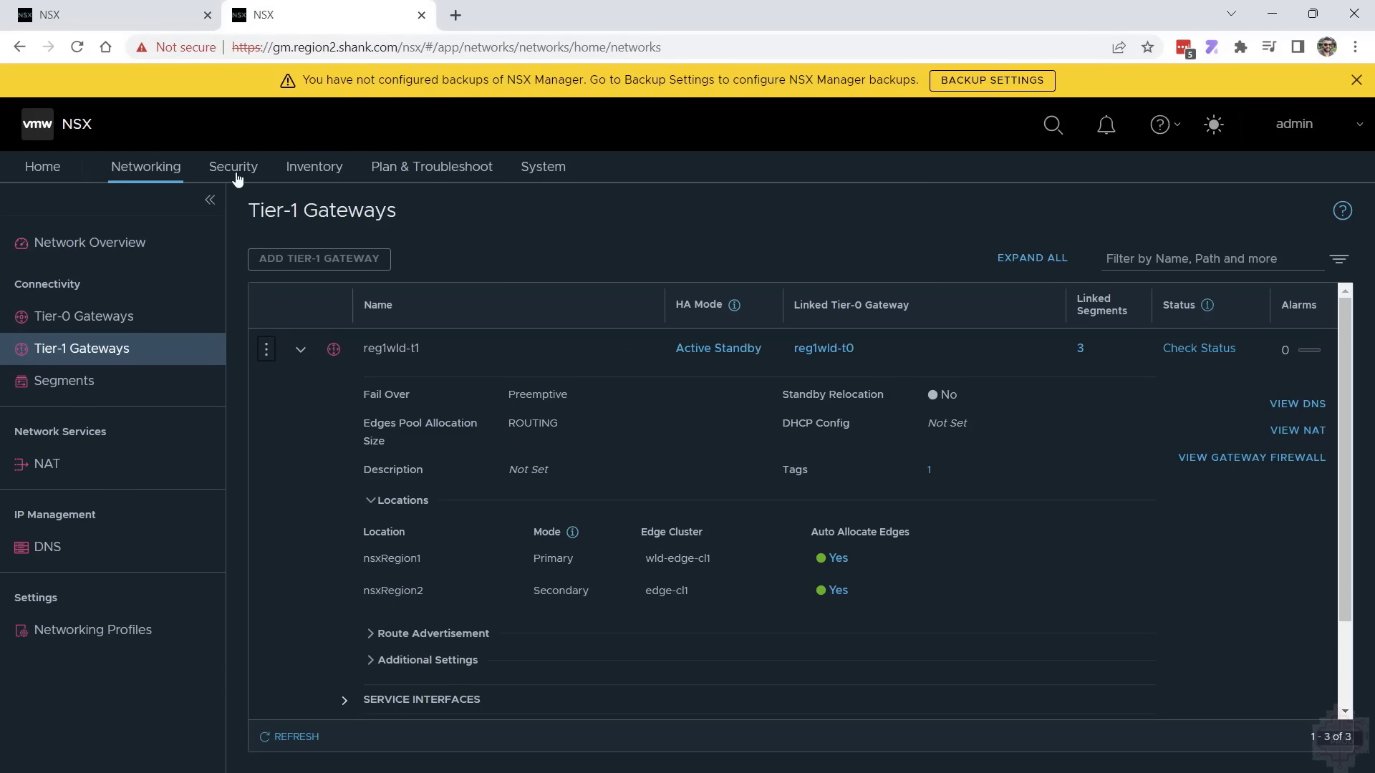
Return to the nsxRegion2 local manager session and open its load balancing configuration
key(ctrl+Page_Up)
click(132, 166)
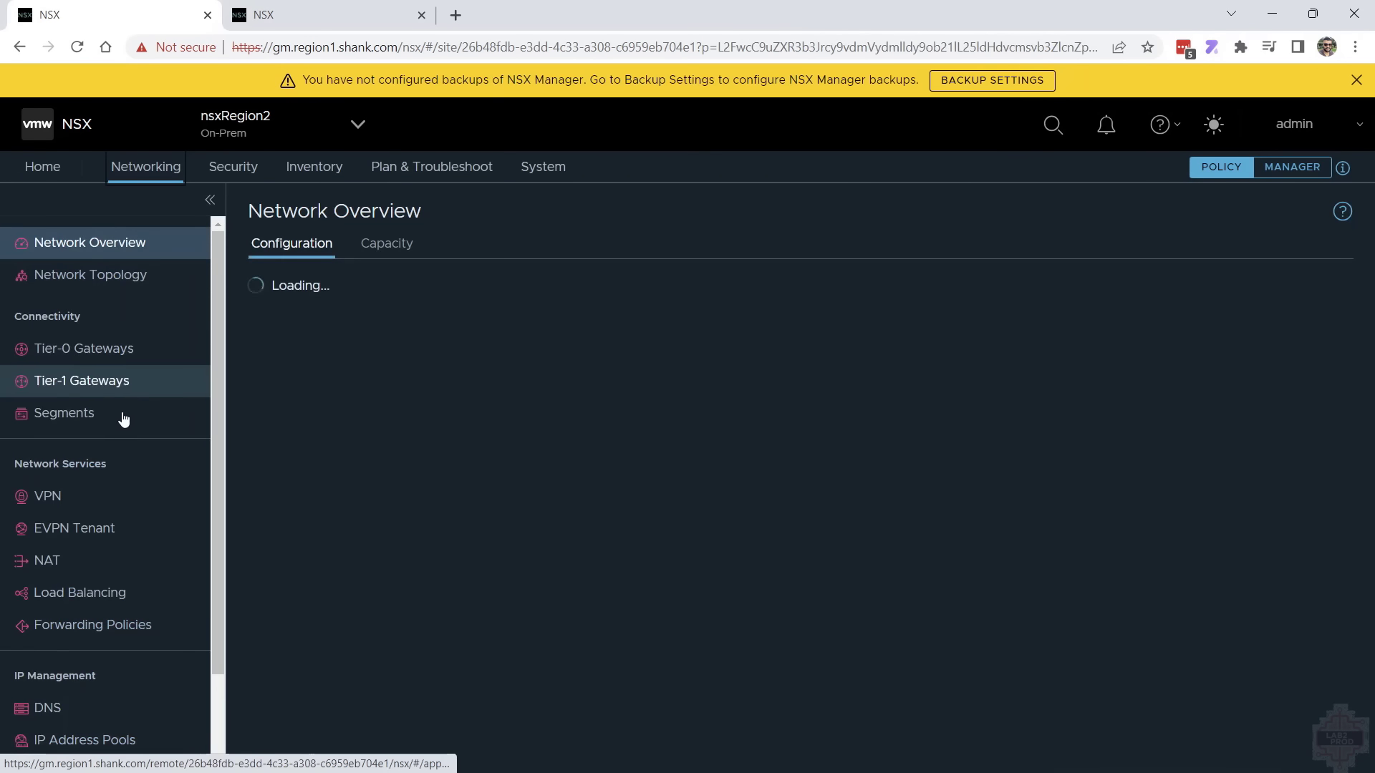
click(76, 600)
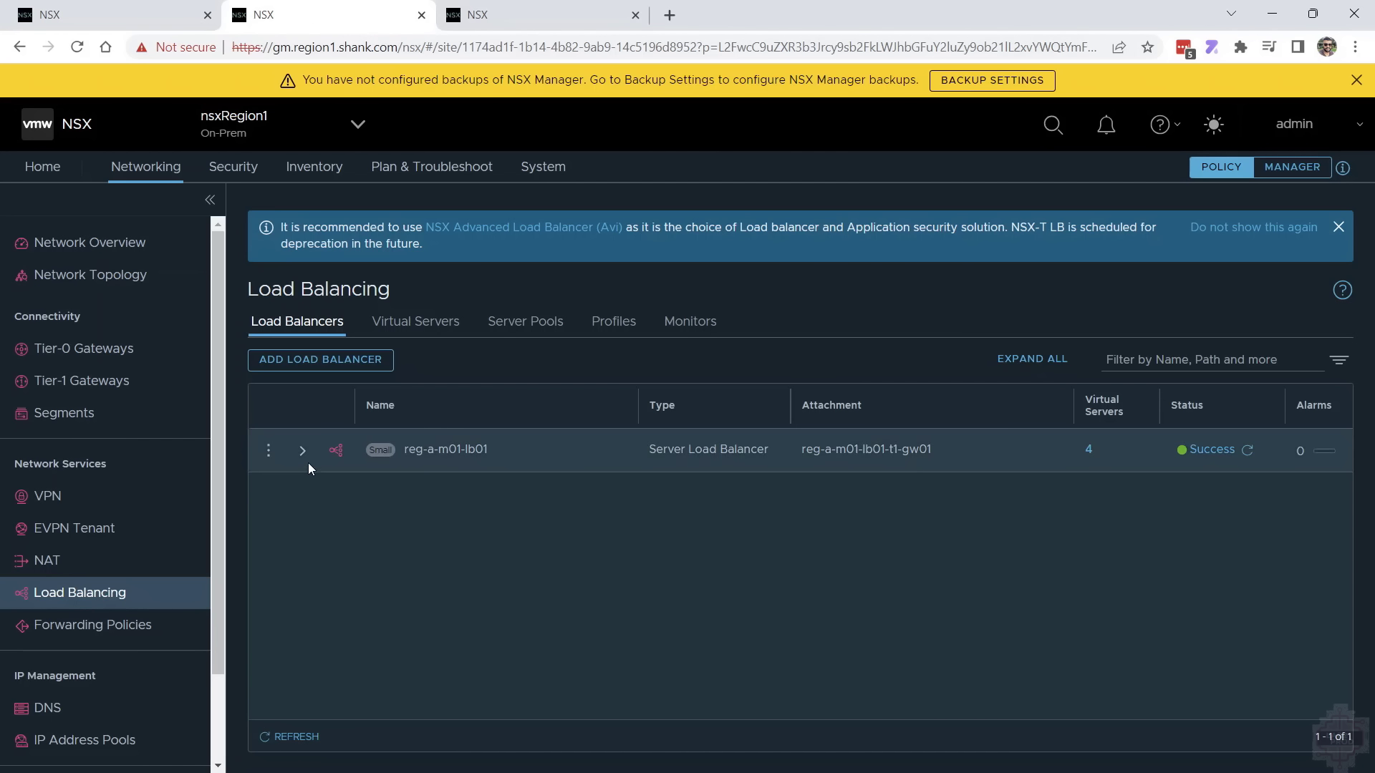
Examine nsxRegion1's load balancing virtual servers, server pools, profiles and monitors as the reference for recreating them
click(411, 322)
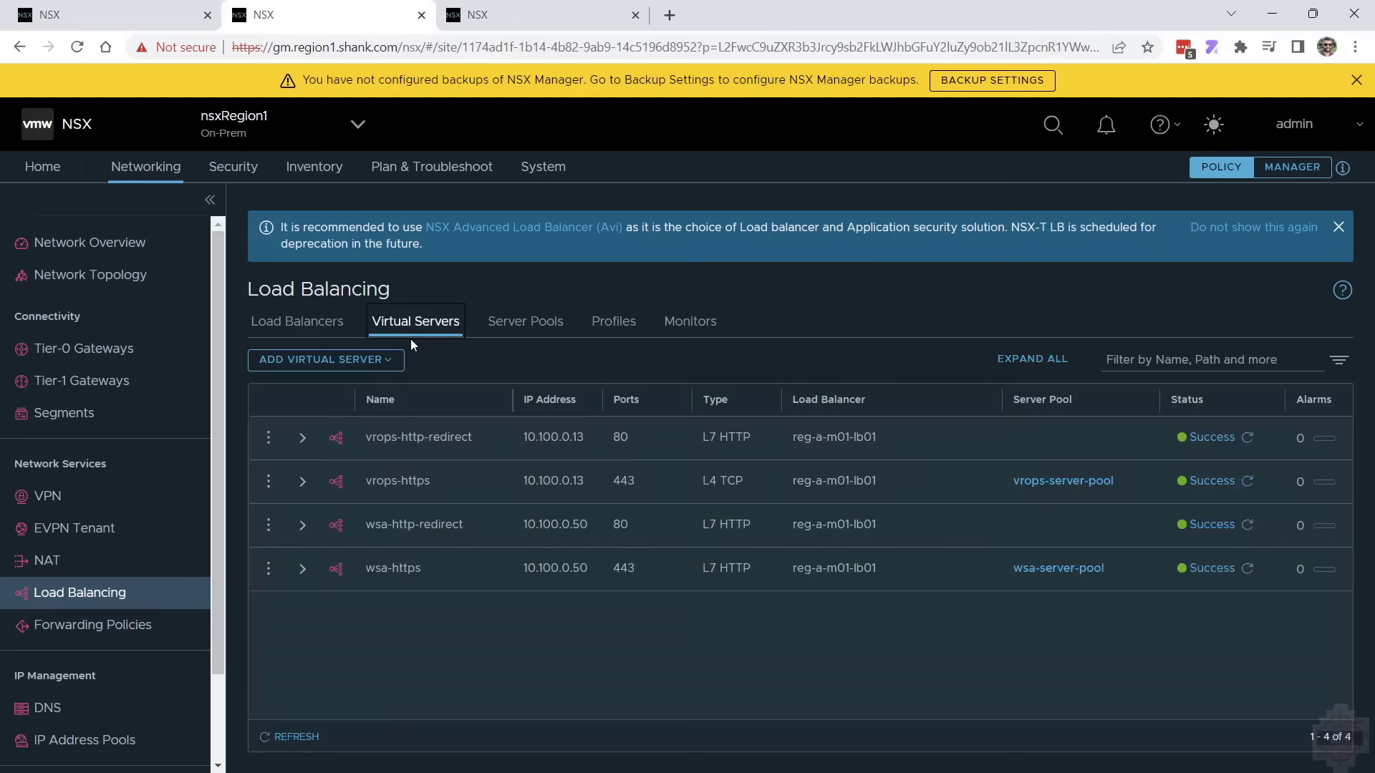
click(526, 324)
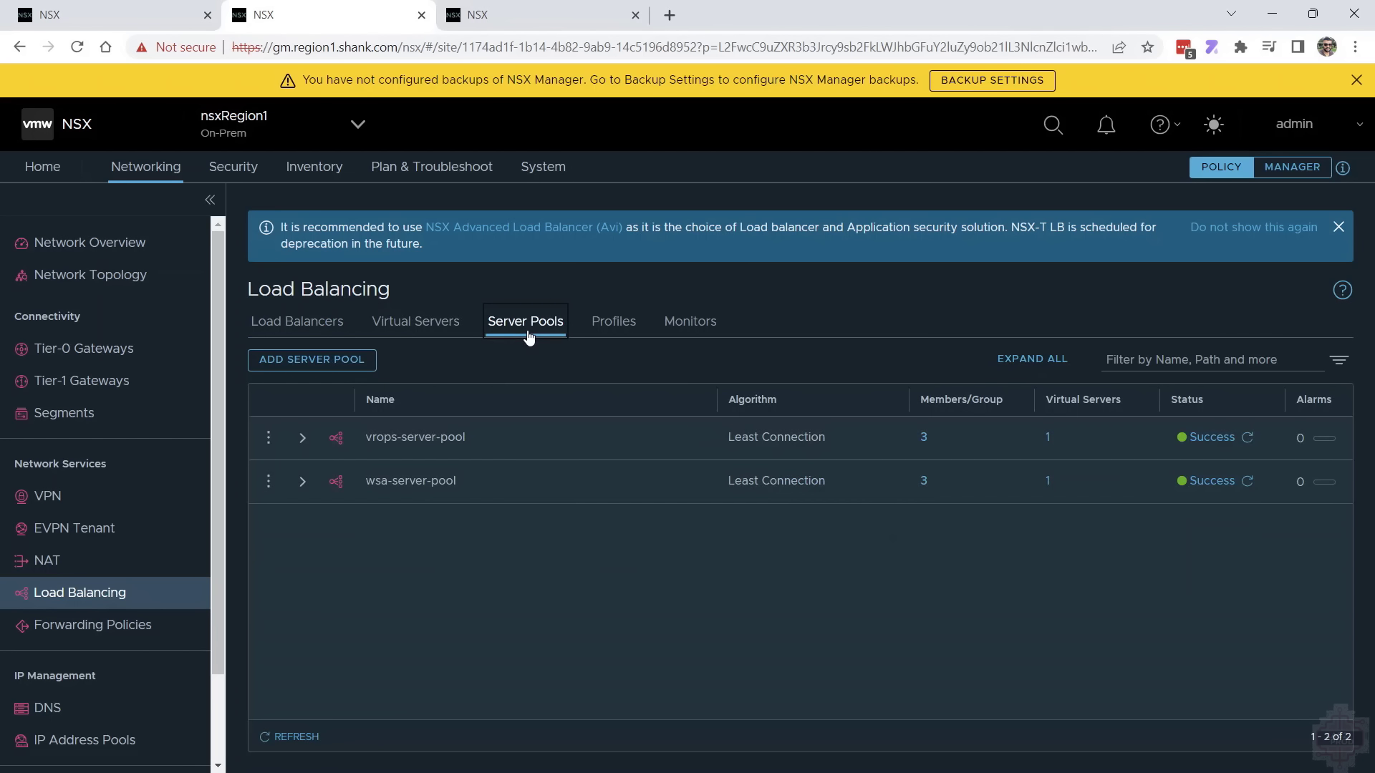
click(614, 330)
click(690, 323)
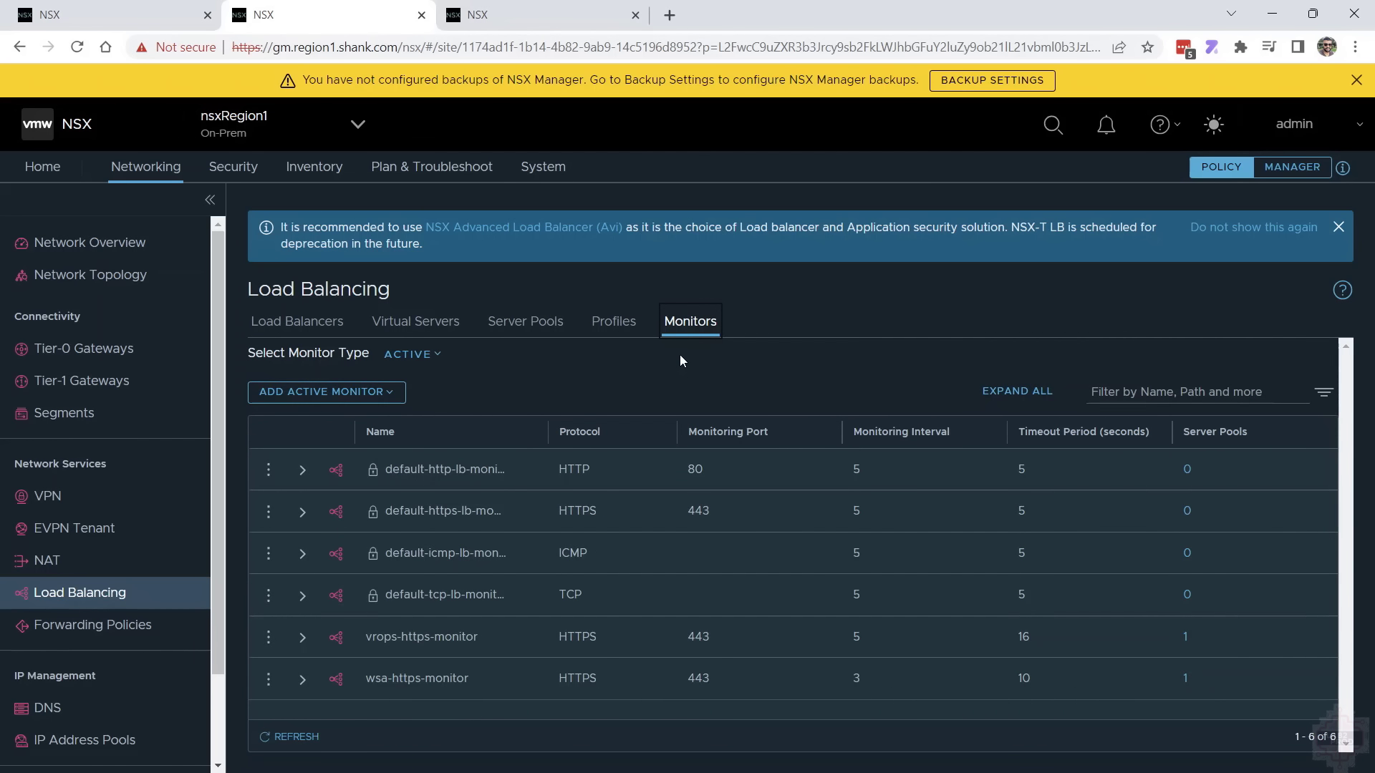